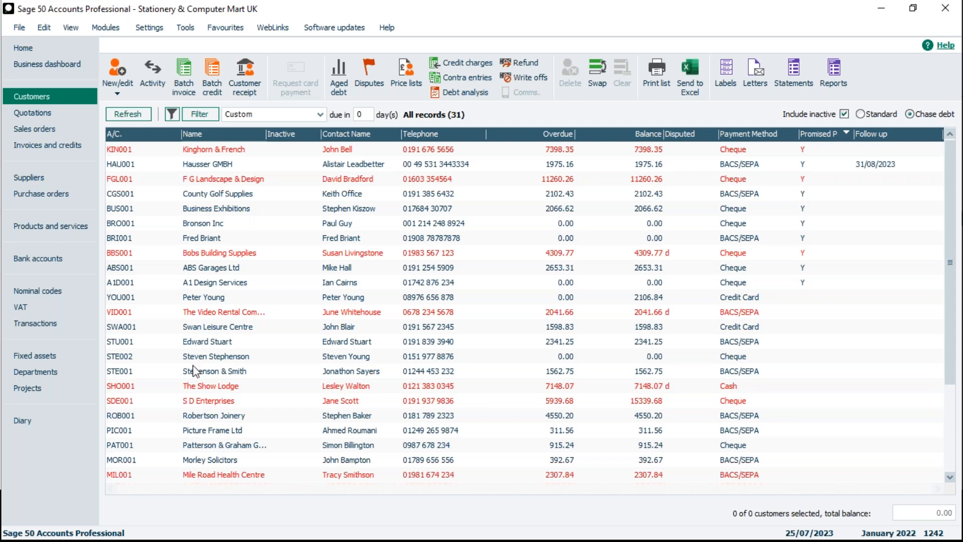
{"action": "left_click", "coordinate": [23, 27]}
{"action": "mouse_move", "coordinate": [31, 59]}
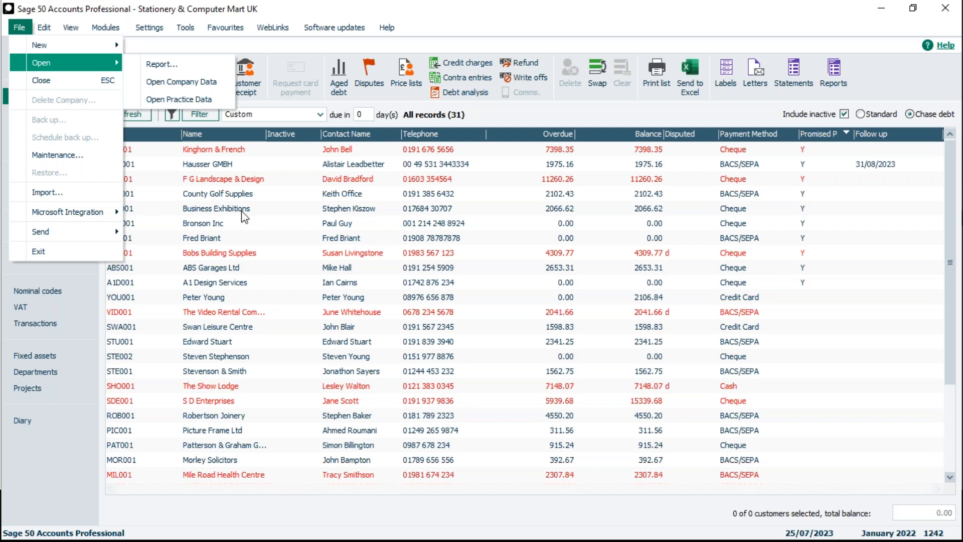
{"action": "left_click", "coordinate": [228, 209]}
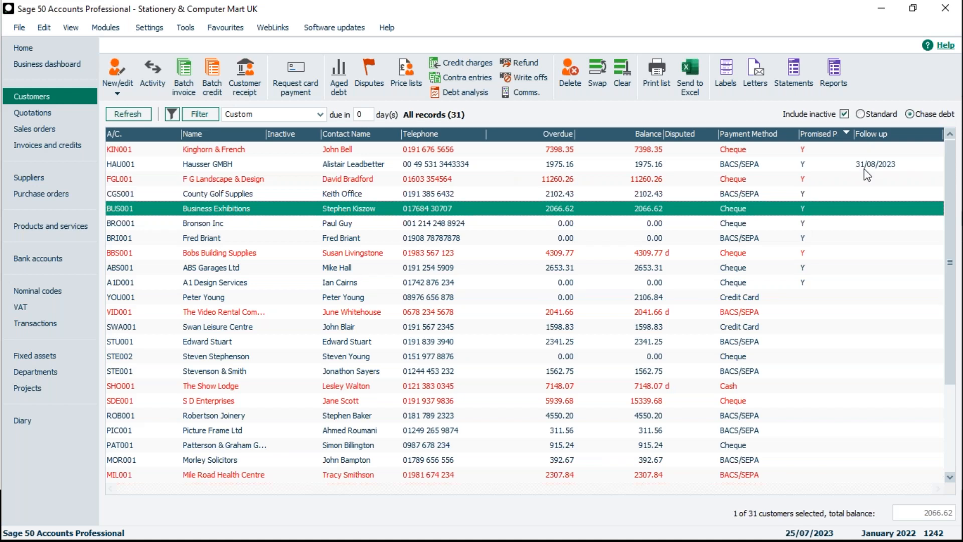
Compare the Standard and Chase debt views of the customer list, finishing in the Standard view
{"action": "left_click", "coordinate": [859, 114]}
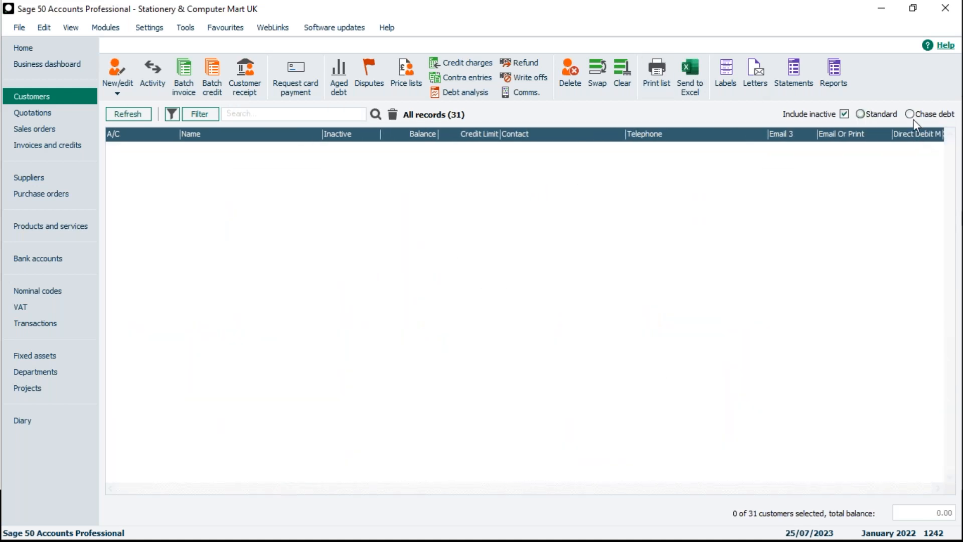
{"action": "left_click", "coordinate": [911, 114]}
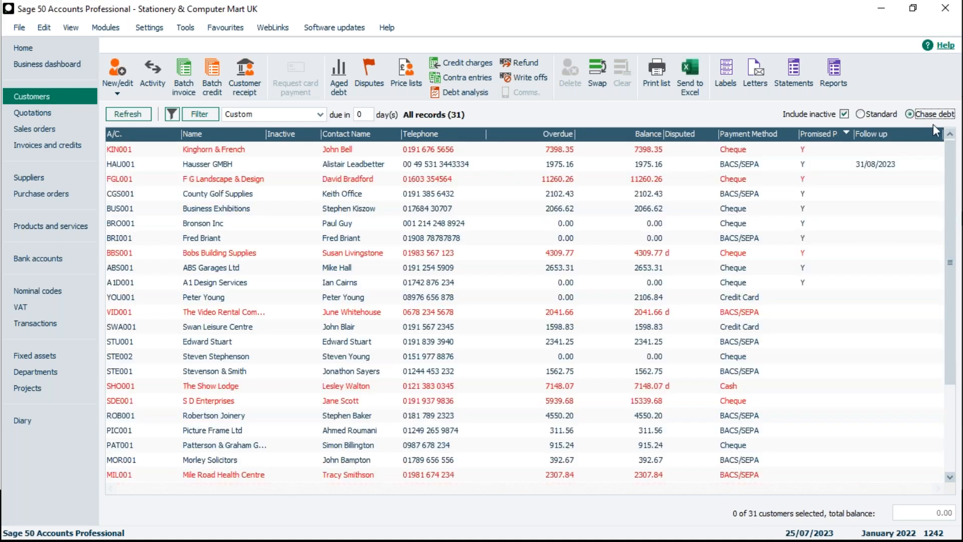
{"action": "left_click", "coordinate": [861, 114]}
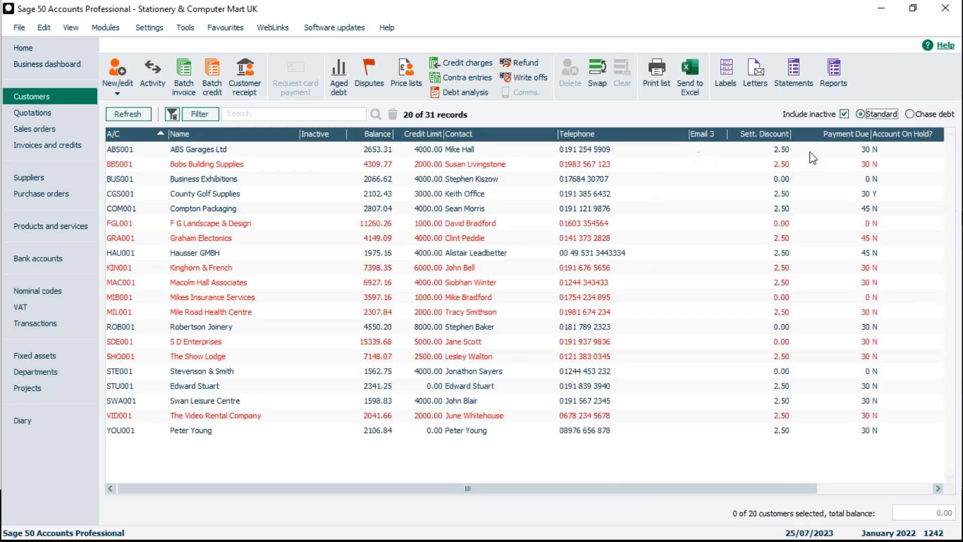
{"action": "left_click", "coordinate": [909, 115]}
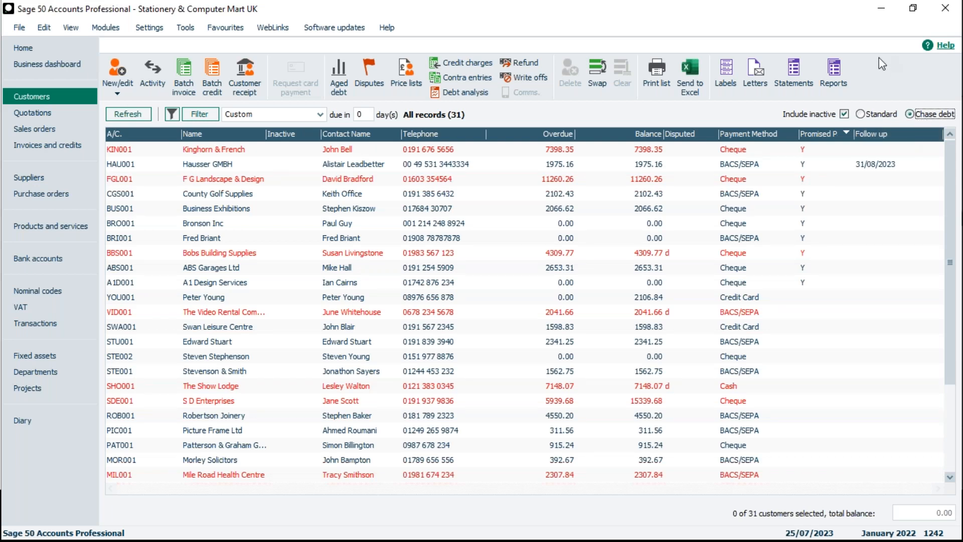
{"action": "left_click", "coordinate": [860, 114]}
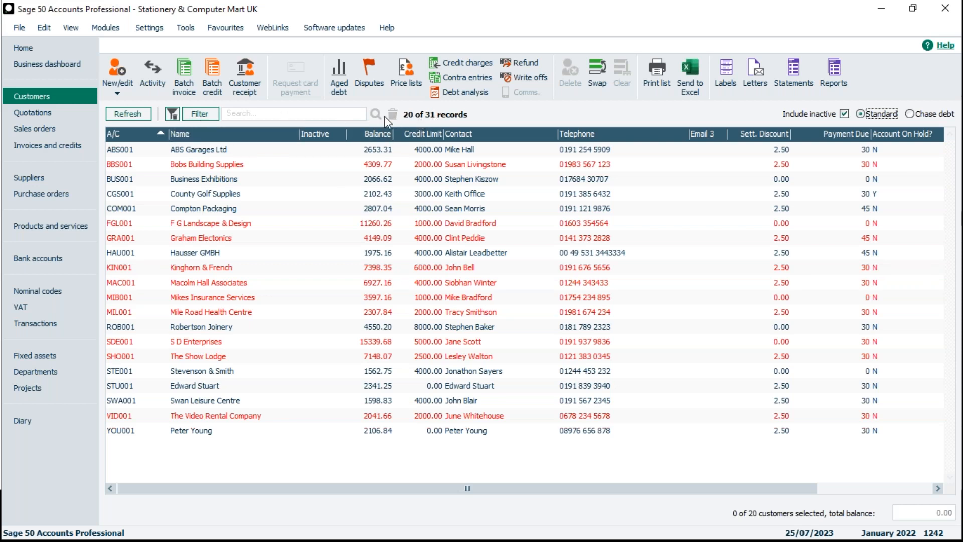
Turn off the customer list filter and clear its balance criterion so all customer records are included
{"action": "left_click", "coordinate": [178, 117]}
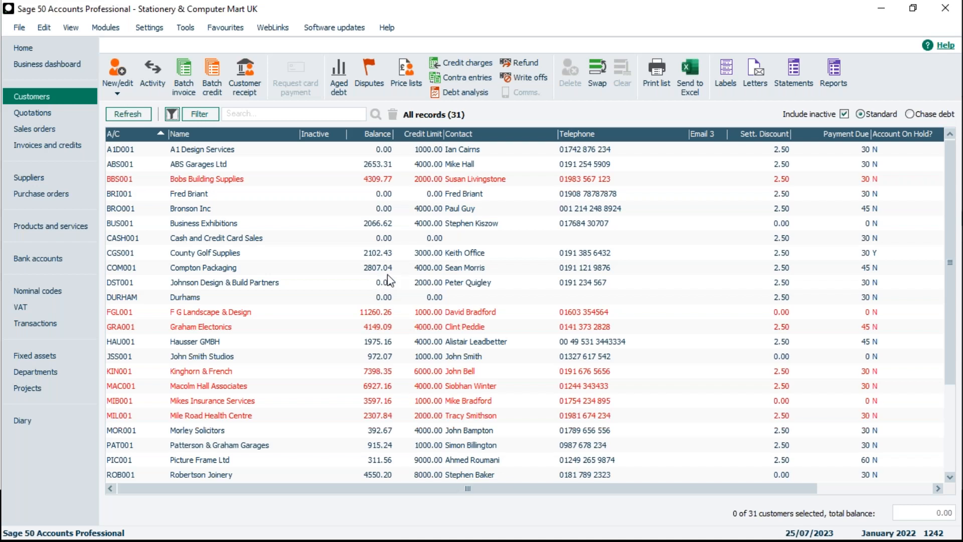
{"action": "left_click", "coordinate": [207, 115]}
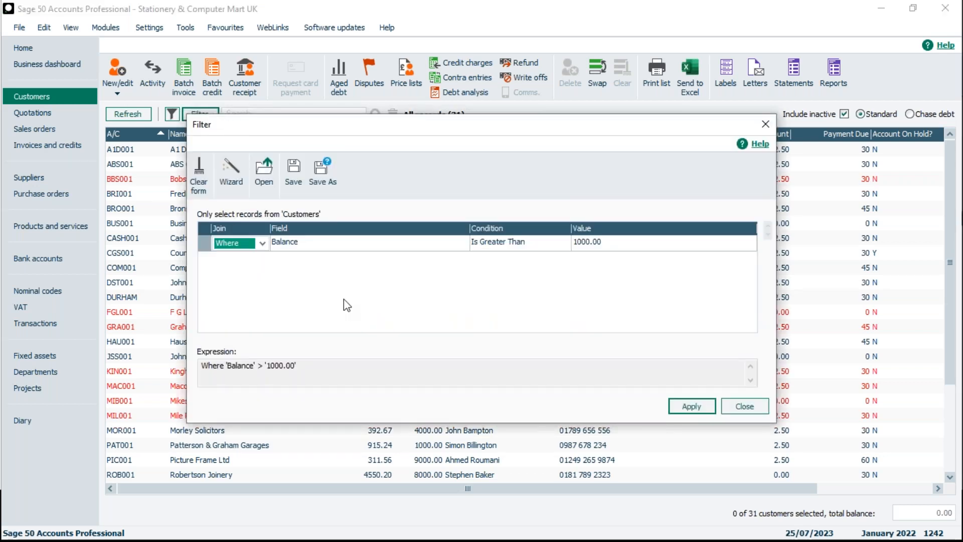
{"action": "left_click", "coordinate": [199, 173]}
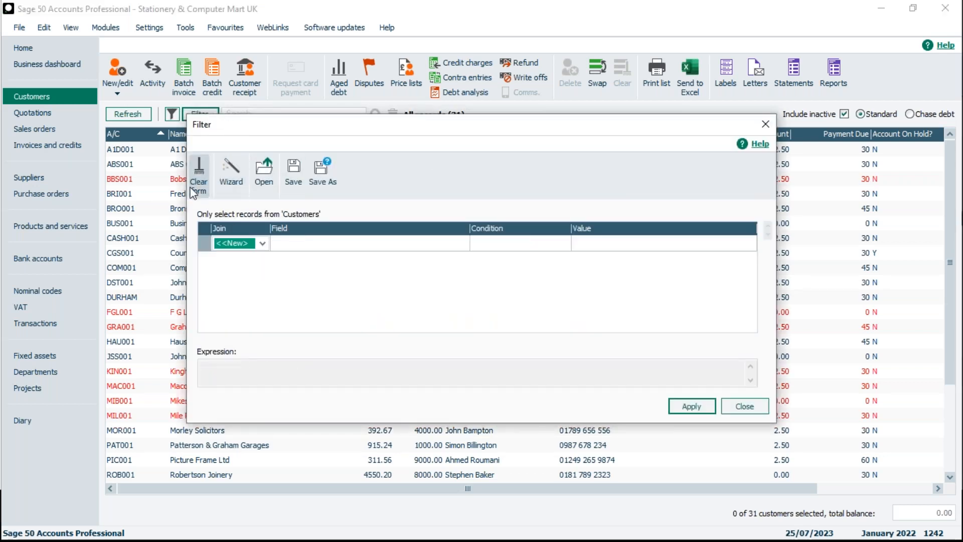
{"action": "left_click", "coordinate": [691, 406]}
{"action": "left_click", "coordinate": [742, 405]}
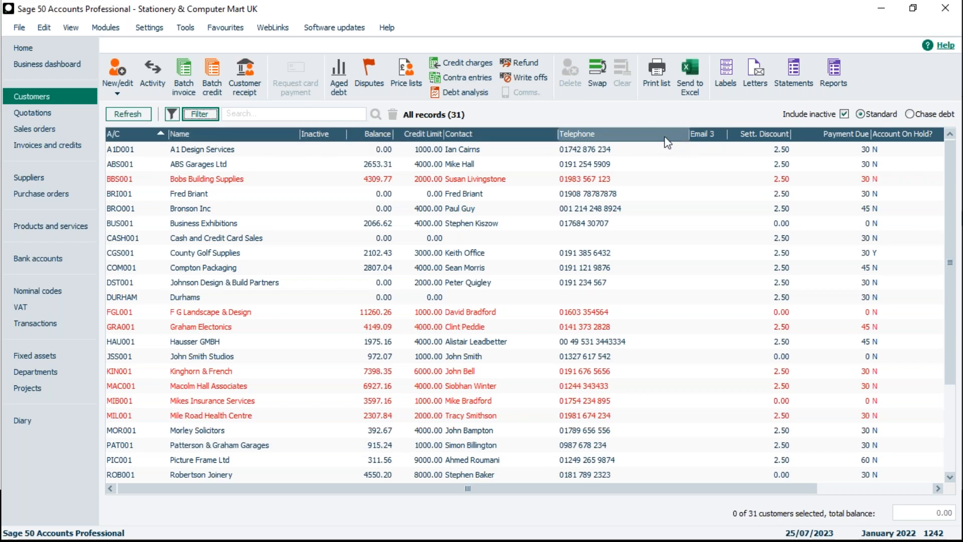
Check which columns are available for the customer list, leaving the columns as they are and no customer selected
{"action": "right_click", "coordinate": [665, 143]}
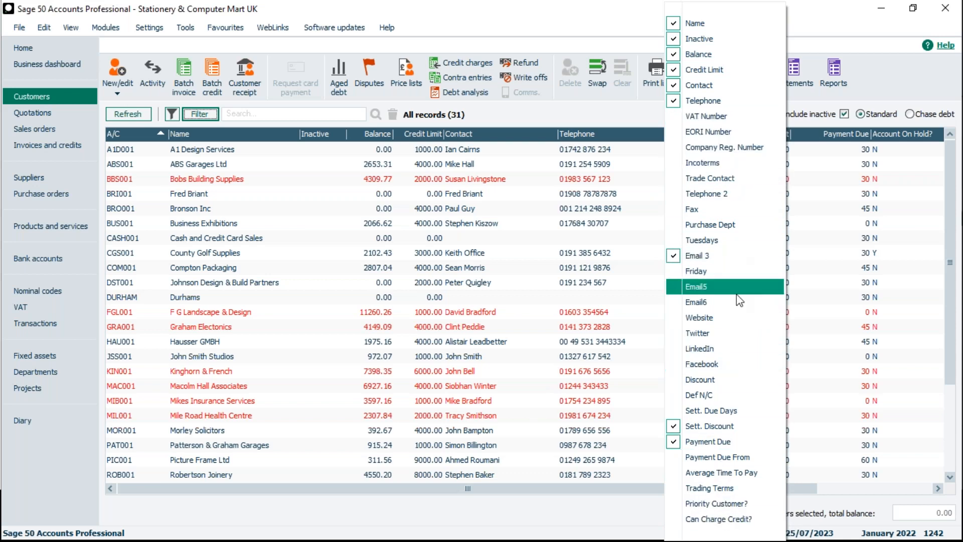
{"action": "left_click", "coordinate": [640, 299]}
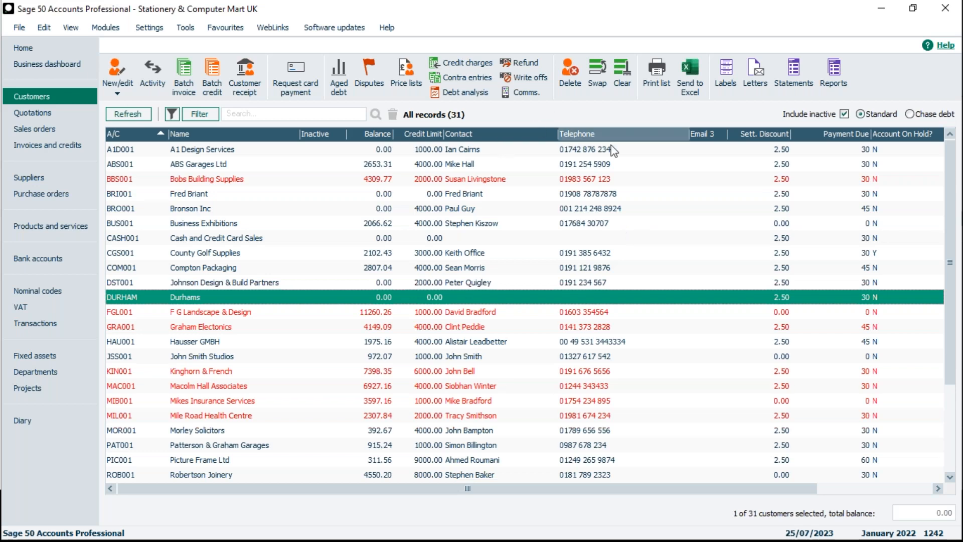
{"action": "left_click", "coordinate": [633, 76]}
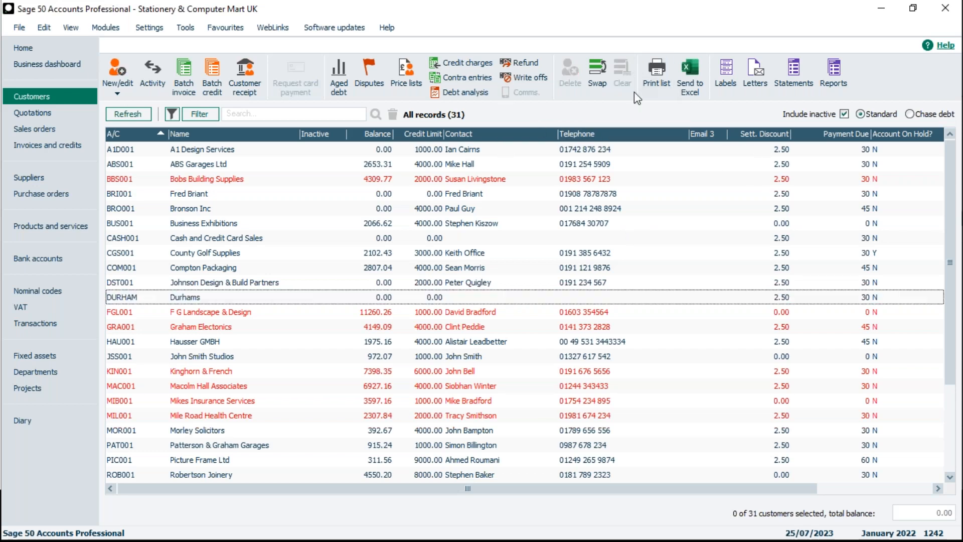
Start a new customer filter criterion with the Where join, keeping the filter window clear of the list header
{"action": "left_click", "coordinate": [194, 118]}
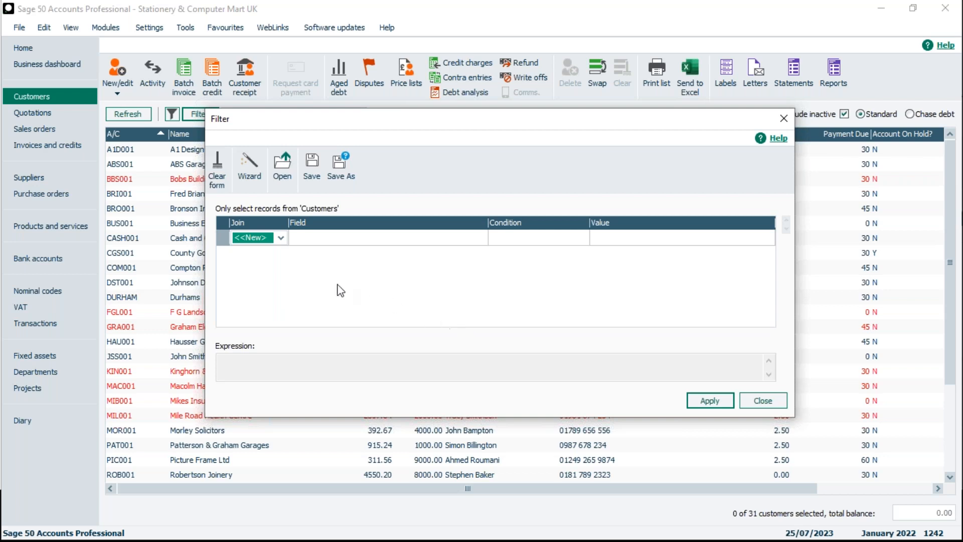
{"action": "left_click", "coordinate": [281, 238]}
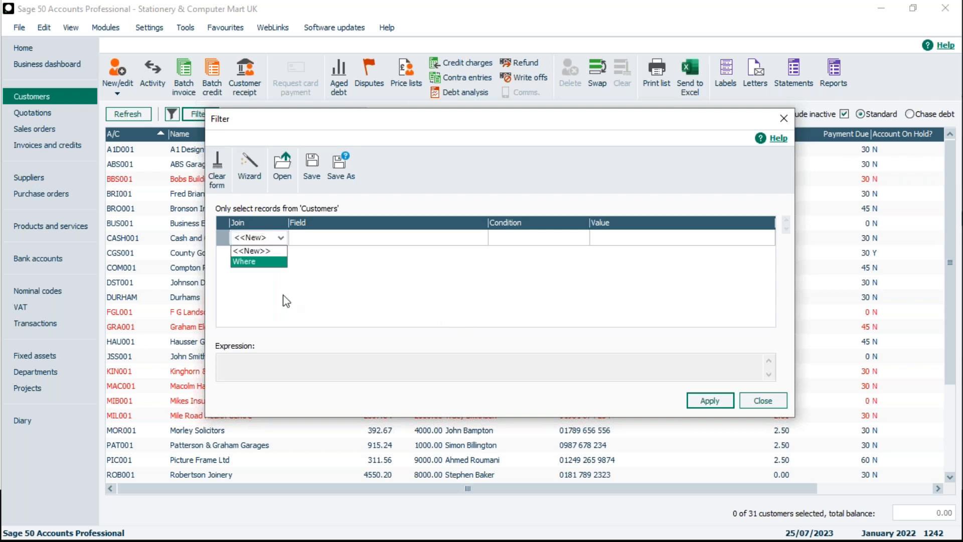
{"action": "left_click", "coordinate": [273, 262]}
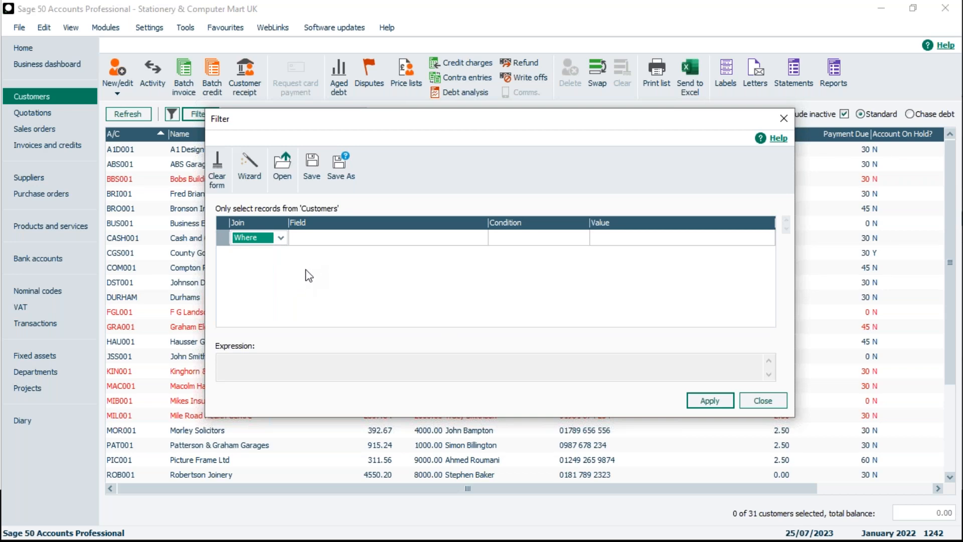
{"action": "left_click_drag", "start_coordinate": [372, 123], "coordinate": [391, 174]}
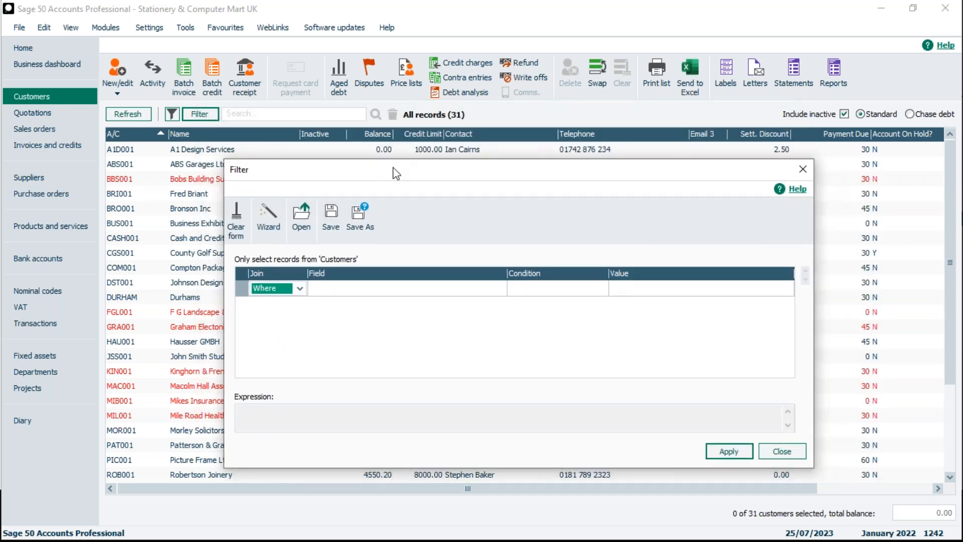
Set the field of the filter criterion to Balance
{"action": "left_click", "coordinate": [478, 296]}
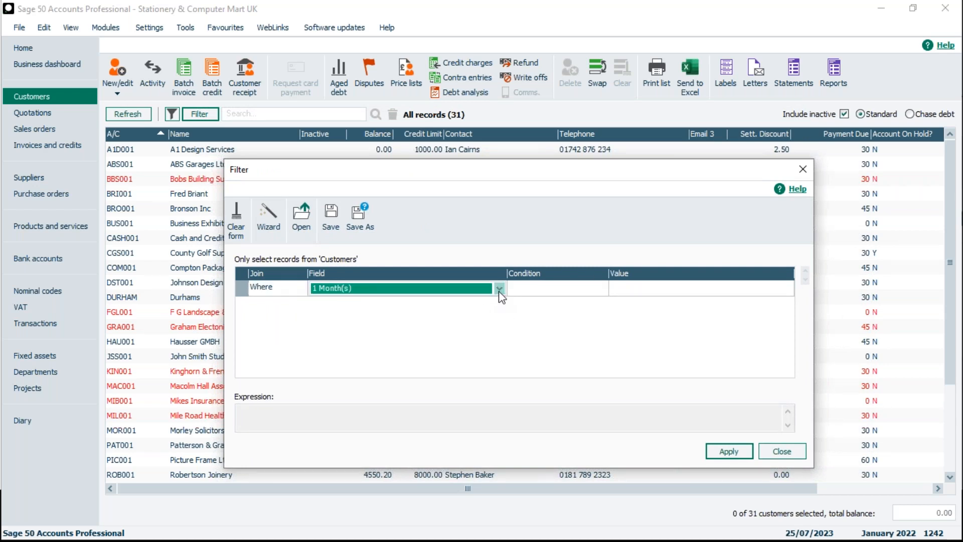
{"action": "left_click", "coordinate": [499, 289]}
{"action": "left_click", "coordinate": [500, 343]}
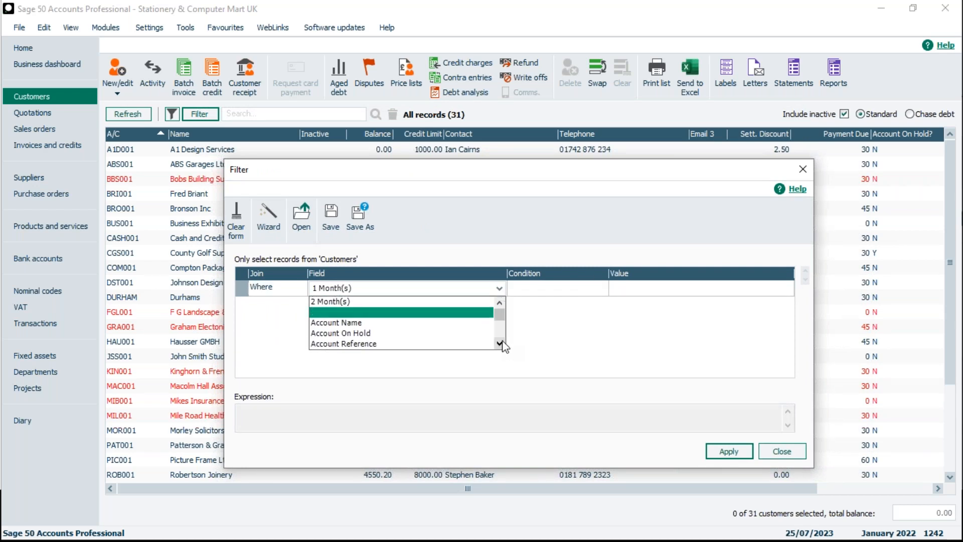
{"action": "left_click_drag", "start_coordinate": [500, 343], "coordinate": [500, 344]}
{"action": "left_click", "coordinate": [500, 303]}
{"action": "left_click", "coordinate": [492, 301]}
{"action": "left_click", "coordinate": [499, 289]}
{"action": "left_click", "coordinate": [499, 303]}
{"action": "left_click", "coordinate": [409, 301]}
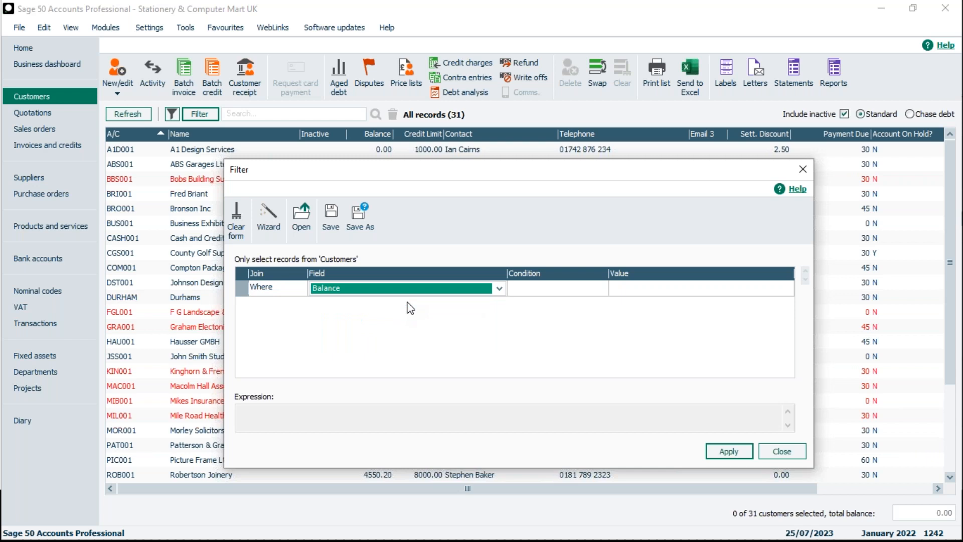
Set the Balance criterion to Is Equal To 0.00 and apply the filter to the customer list
{"action": "left_click", "coordinate": [521, 286]}
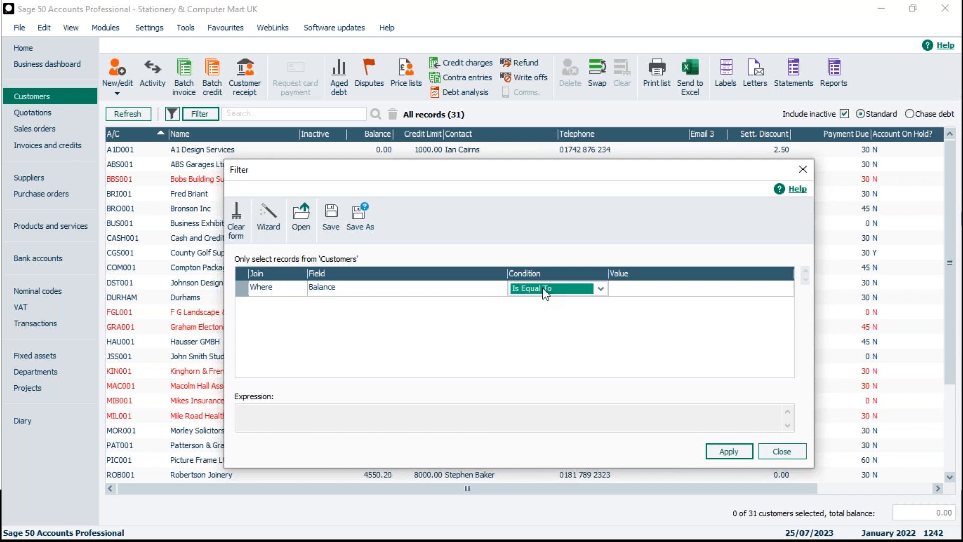
{"action": "left_click", "coordinate": [626, 288]}
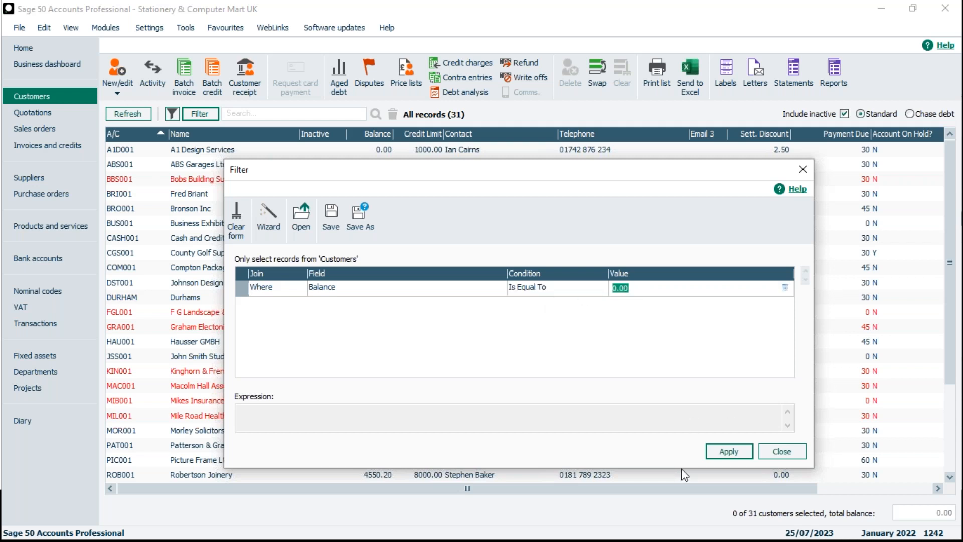
{"action": "left_click", "coordinate": [729, 455]}
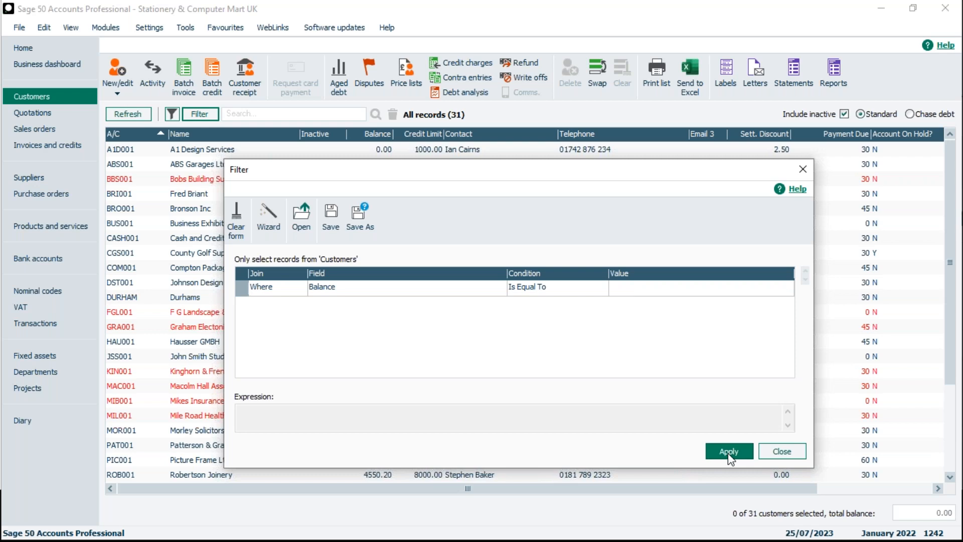
{"action": "left_click", "coordinate": [782, 452]}
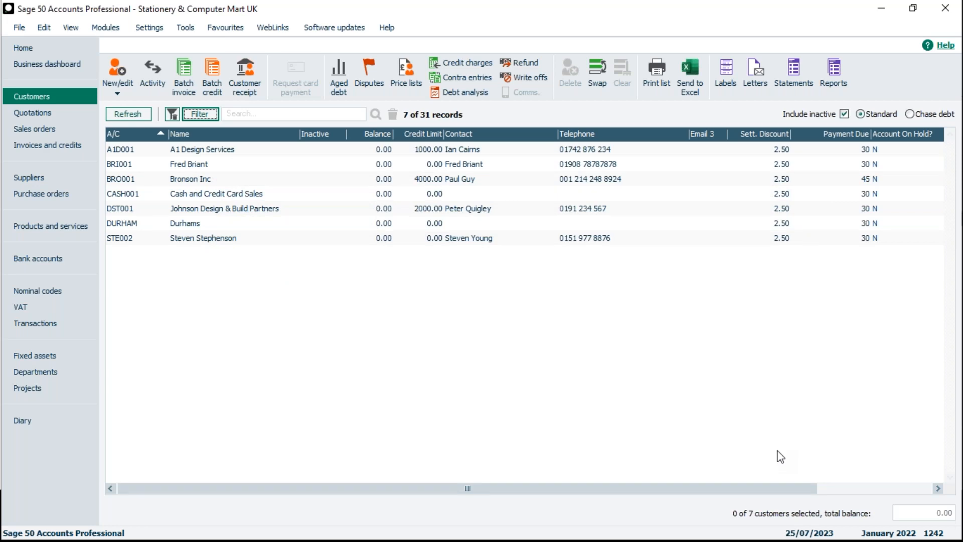
{"action": "left_click", "coordinate": [374, 149]}
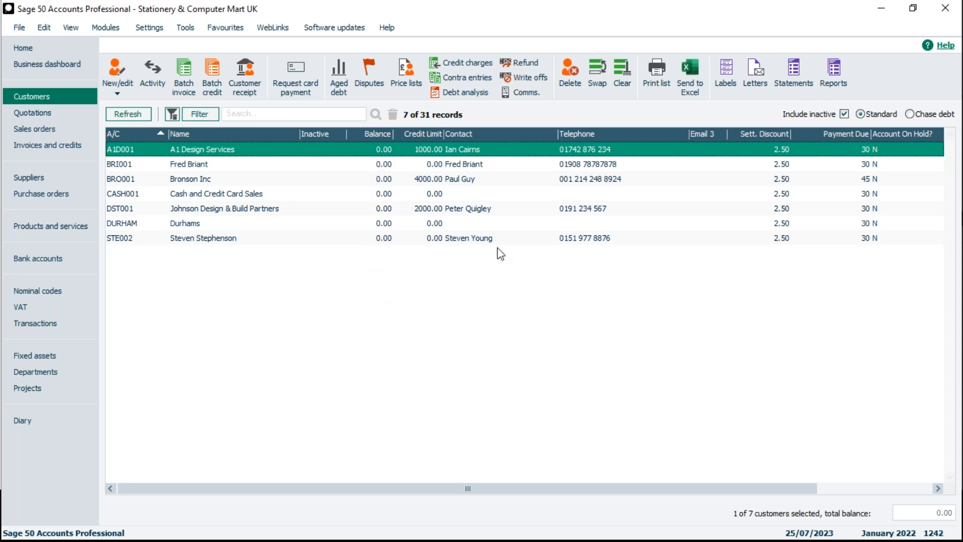
Turn off the zero-balance filter and clear its criterion from the filter form
{"action": "left_click", "coordinate": [171, 114]}
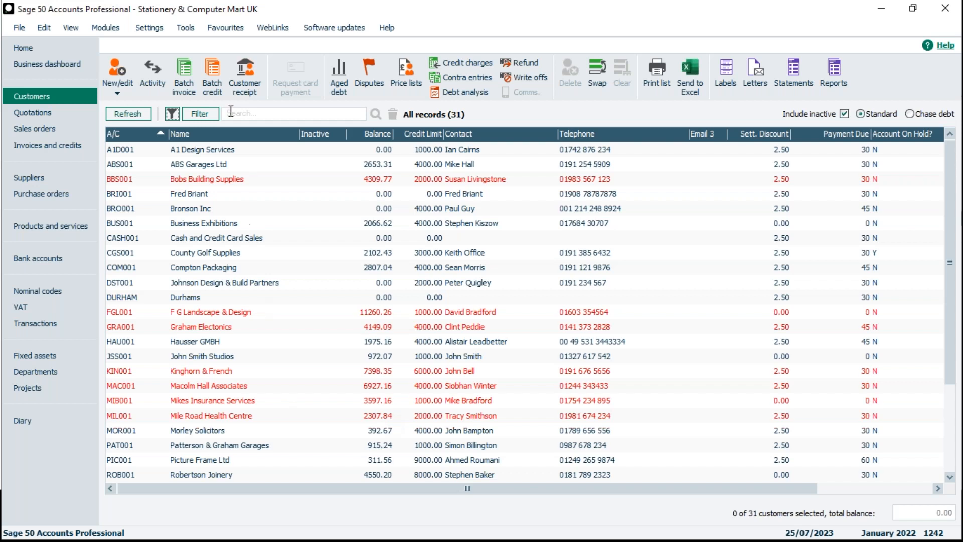
{"action": "left_click", "coordinate": [200, 114]}
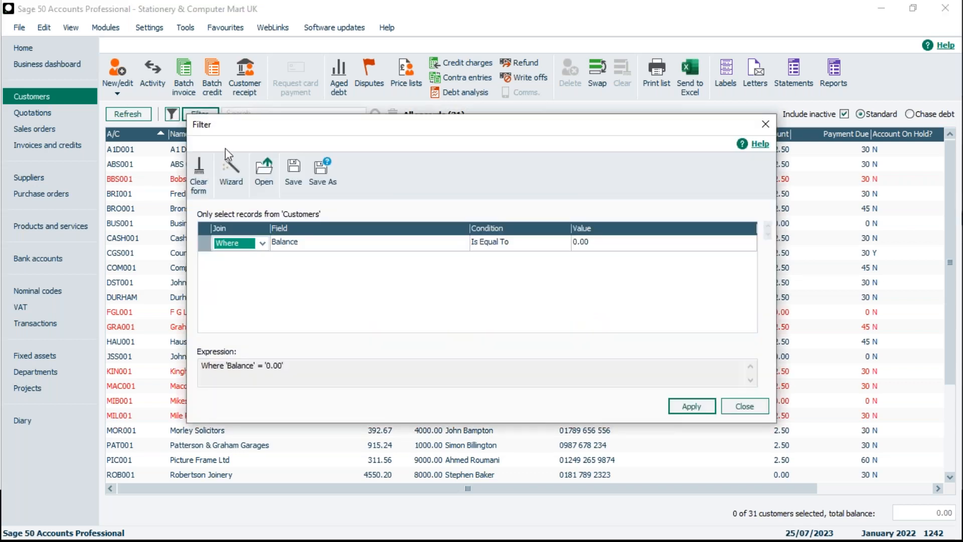
{"action": "left_click", "coordinate": [200, 183]}
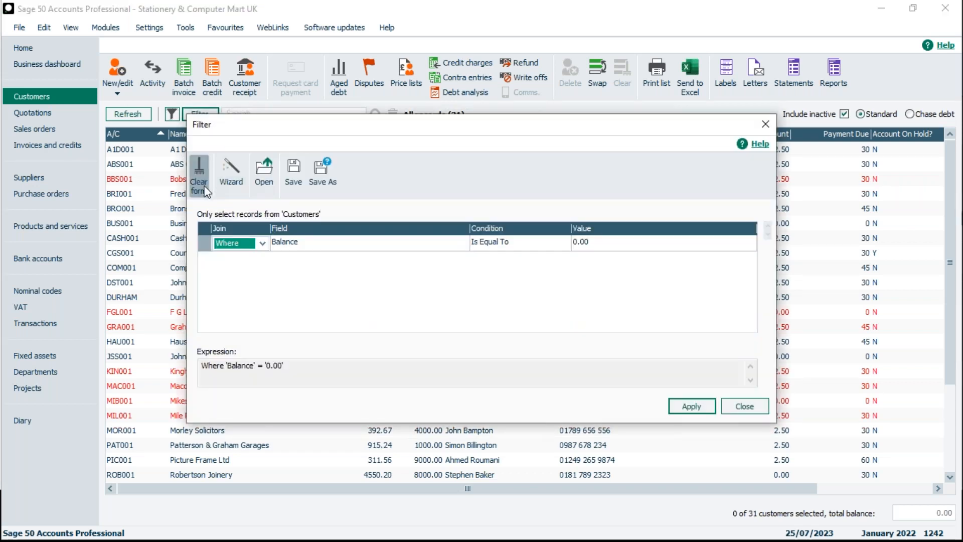
{"action": "left_click", "coordinate": [683, 412]}
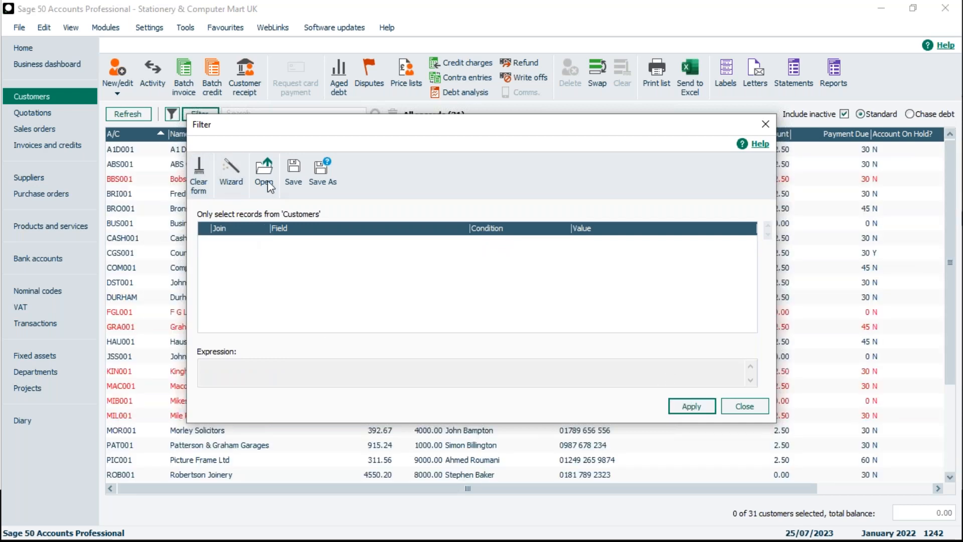
Start another customer filter criterion with the Where join
{"action": "left_click", "coordinate": [230, 248]}
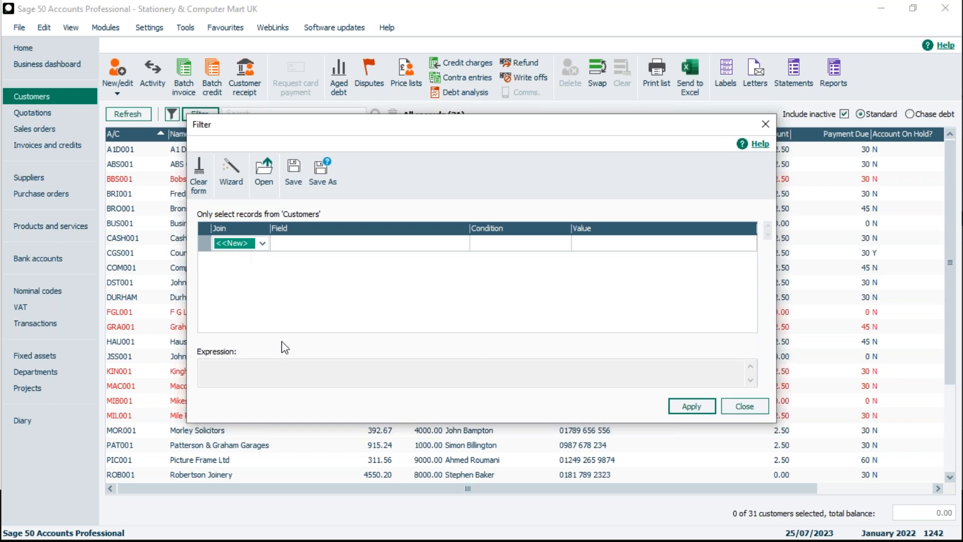
{"action": "left_click", "coordinate": [261, 244]}
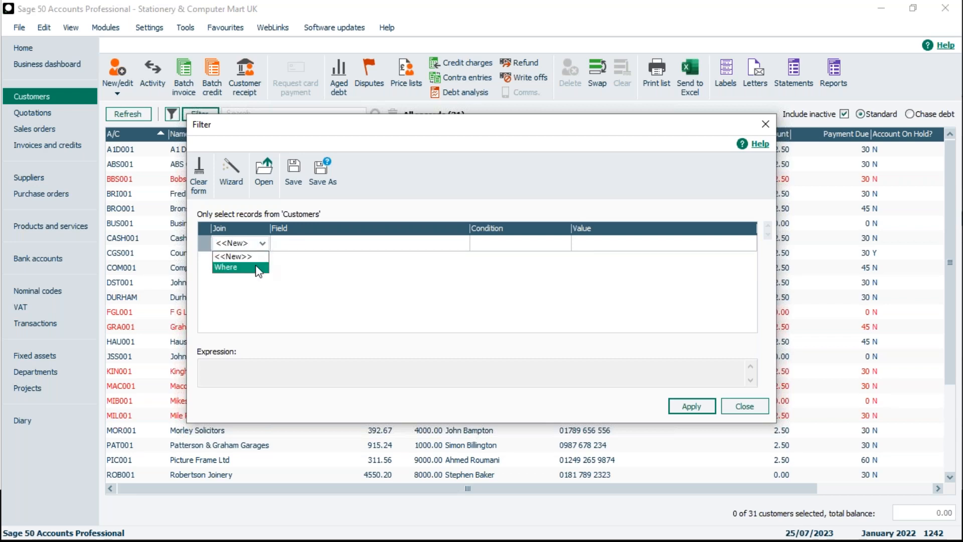
{"action": "left_click", "coordinate": [257, 267]}
Select Balance as the field for the new filter criterion
{"action": "left_click", "coordinate": [289, 244]}
{"action": "left_click", "coordinate": [461, 242]}
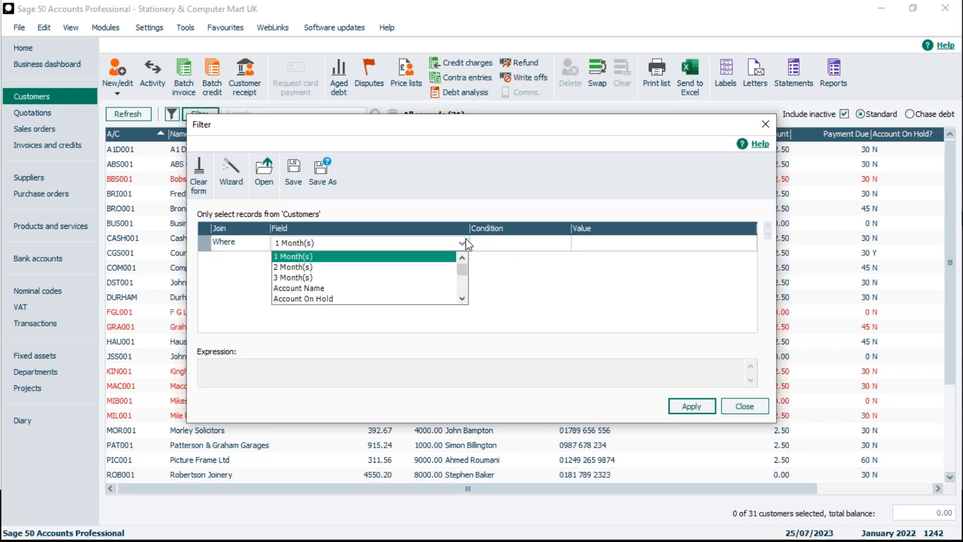
{"action": "left_click", "coordinate": [462, 298]}
{"action": "left_click", "coordinate": [462, 298]}
{"action": "left_click", "coordinate": [462, 298]}
{"action": "left_click", "coordinate": [462, 298]}
{"action": "left_click", "coordinate": [461, 298]}
{"action": "left_click", "coordinate": [461, 298]}
{"action": "left_click", "coordinate": [462, 299]}
{"action": "left_click", "coordinate": [461, 298]}
{"action": "left_click", "coordinate": [391, 292]}
Set the Balance criterion to Is Greater Than Or Equal To 1000 and apply the filter to the customer list
{"action": "left_click", "coordinate": [493, 249]}
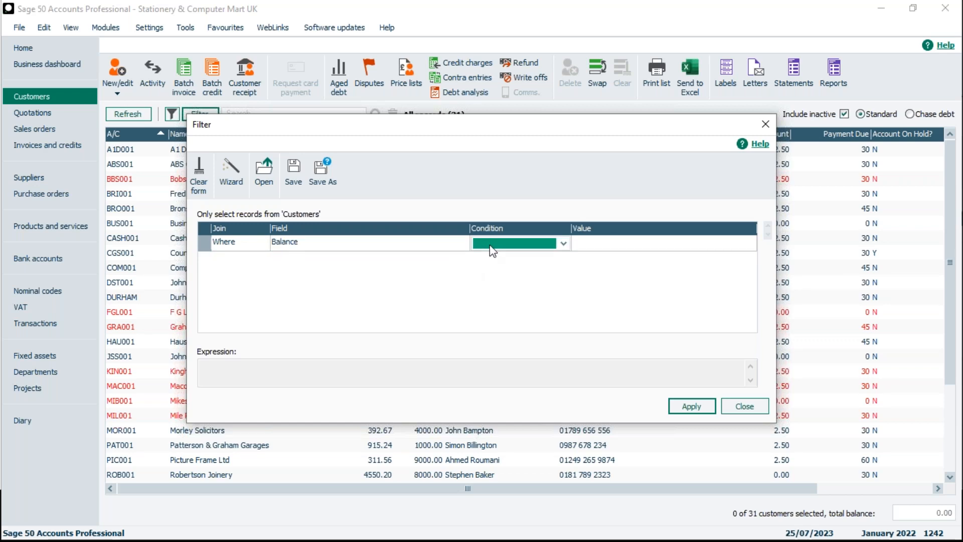
{"action": "left_click", "coordinate": [564, 244]}
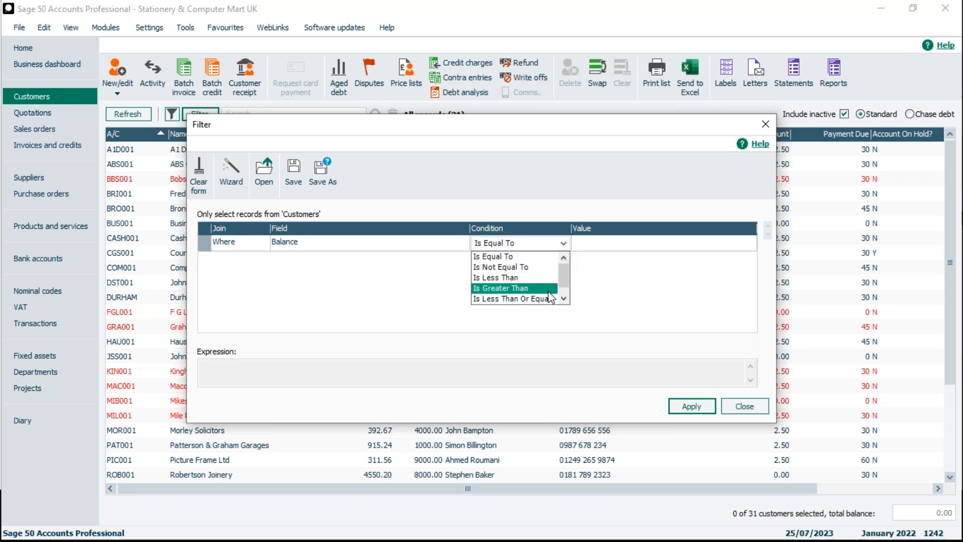
{"action": "scroll", "coordinate": [563, 279], "scroll_direction": "down", "scroll_amount": 1}
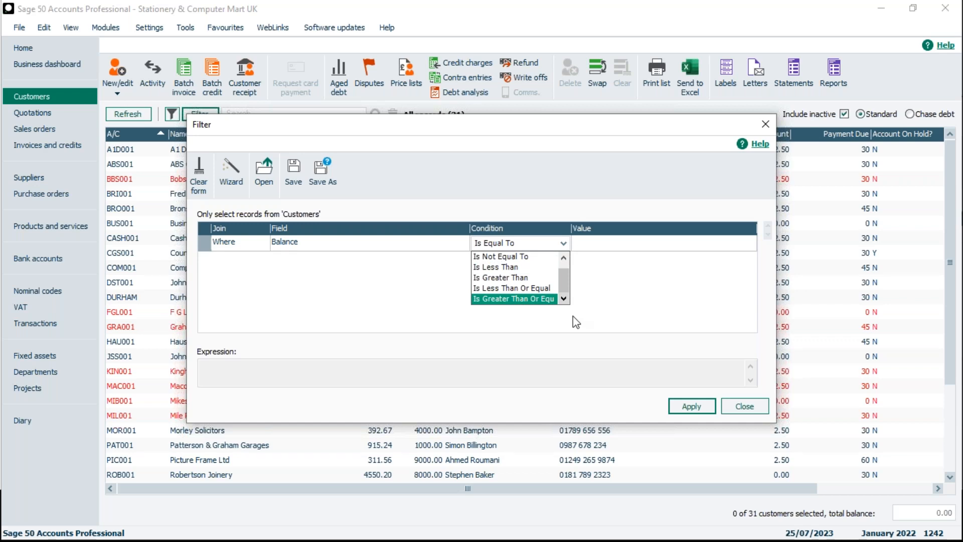
{"action": "left_click", "coordinate": [533, 298]}
{"action": "left_click", "coordinate": [607, 244]}
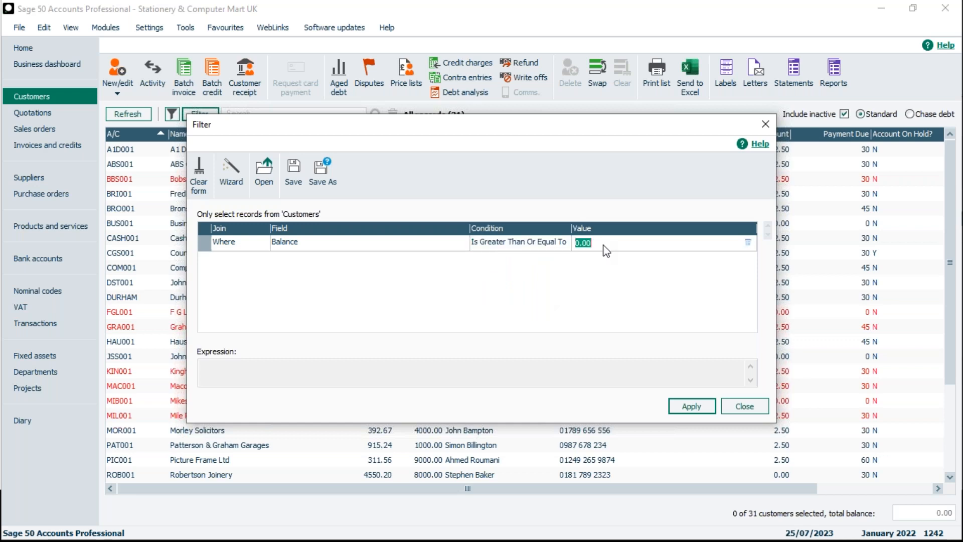
{"action": "type", "text": "1000"}
{"action": "left_click", "coordinate": [693, 405]}
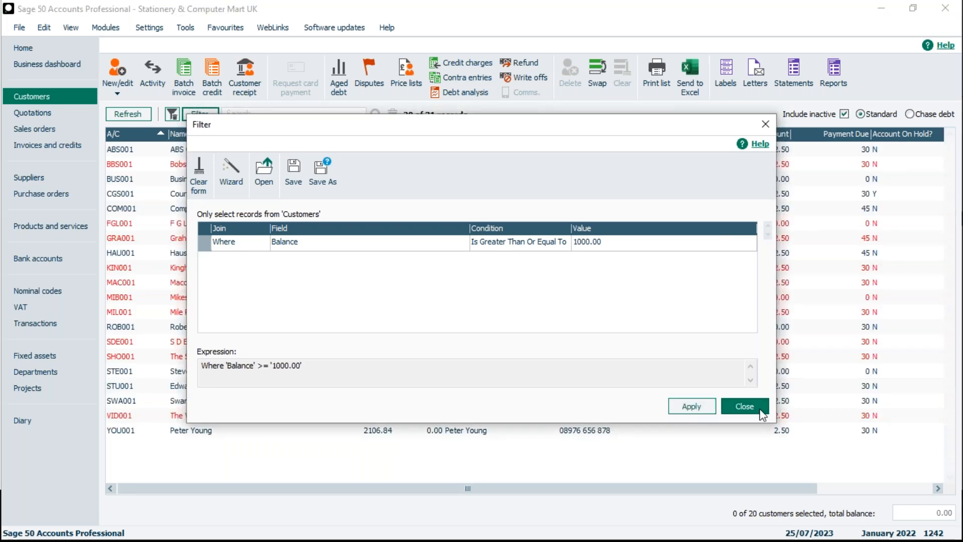
{"action": "left_click", "coordinate": [757, 407]}
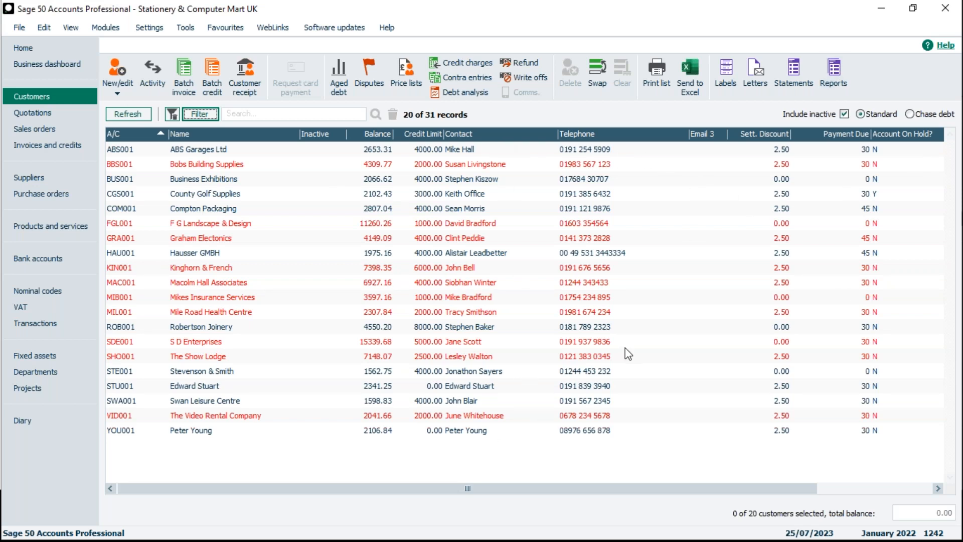
View the Aged debtors category in the customer reports
{"action": "left_click", "coordinate": [837, 80]}
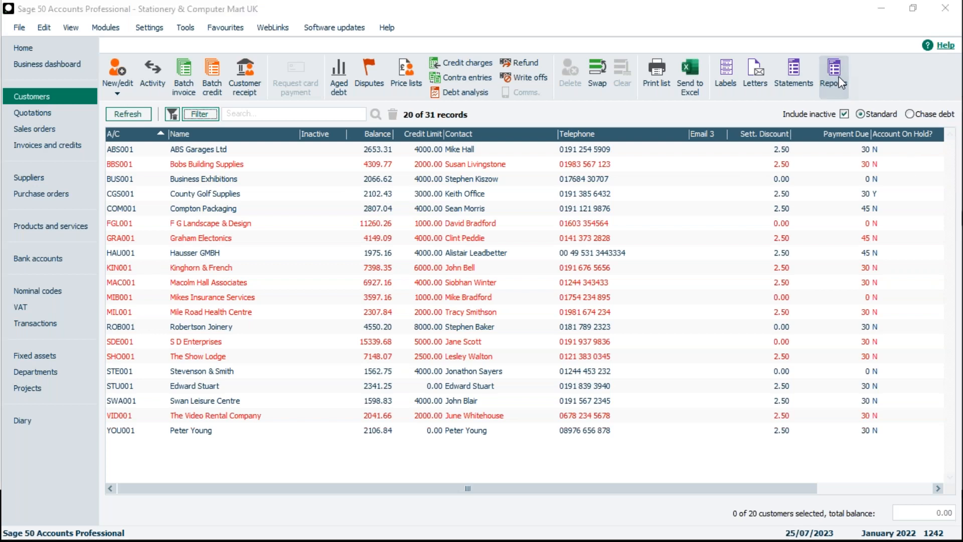
{"action": "left_click", "coordinate": [64, 99]}
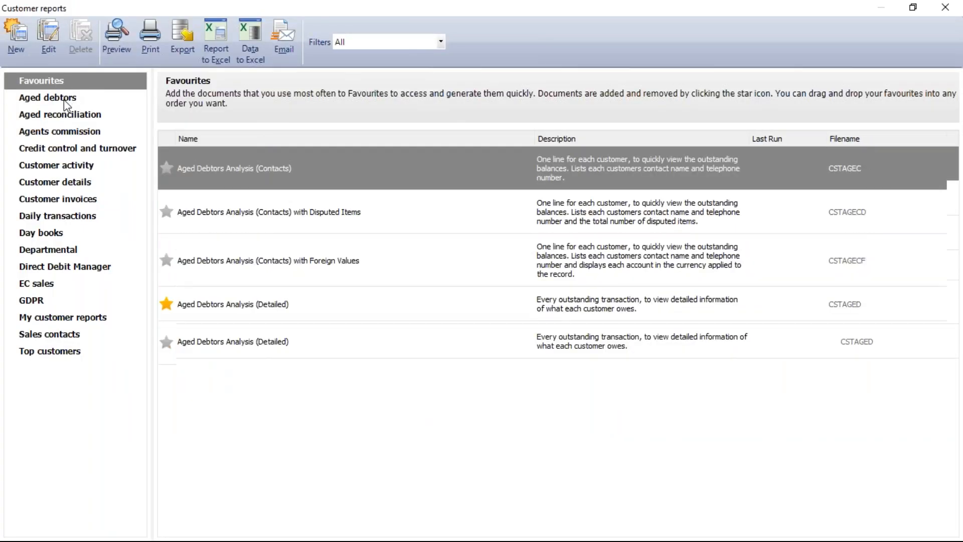
{"action": "left_click", "coordinate": [945, 7]}
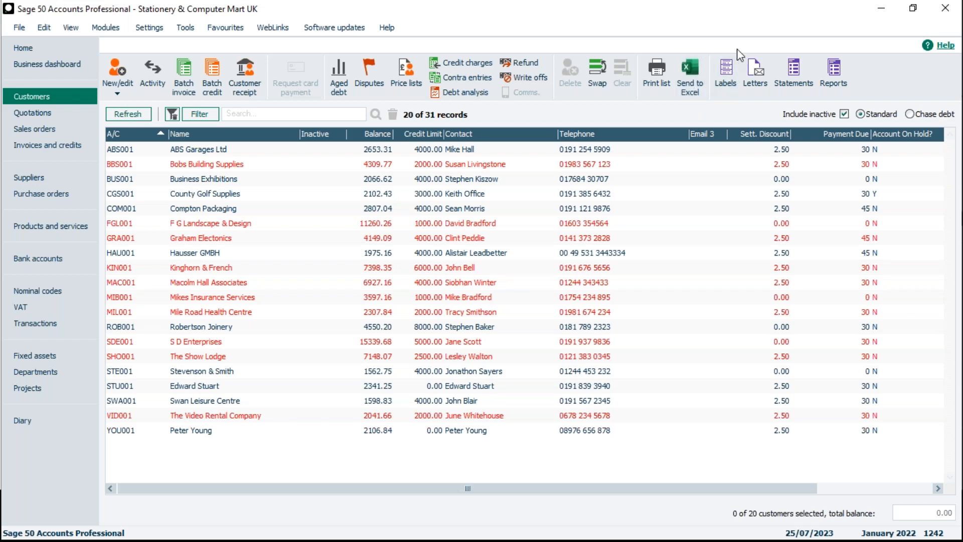
Turn off the customer balance filter and clear its criterion from the filter form
{"action": "left_click", "coordinate": [172, 113]}
{"action": "left_click", "coordinate": [199, 114]}
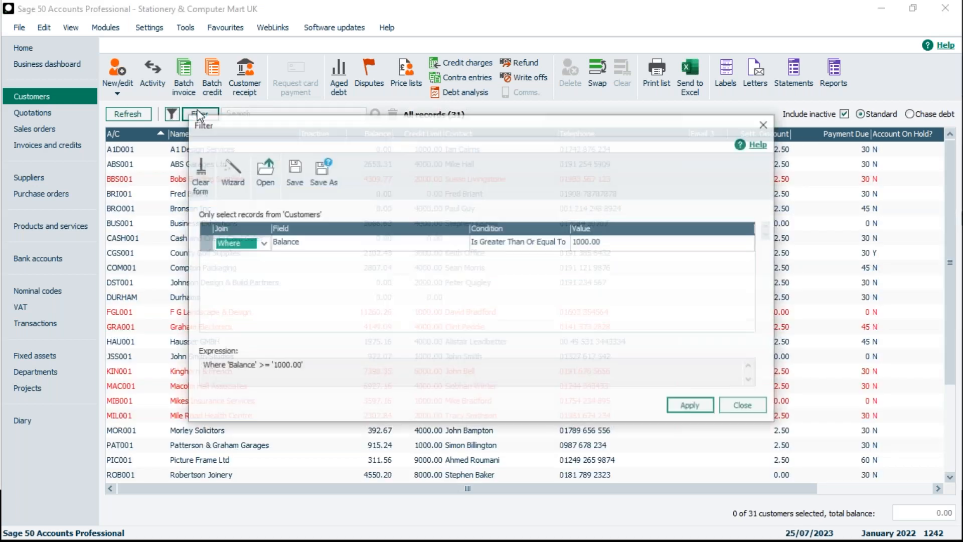
{"action": "left_click", "coordinate": [203, 187]}
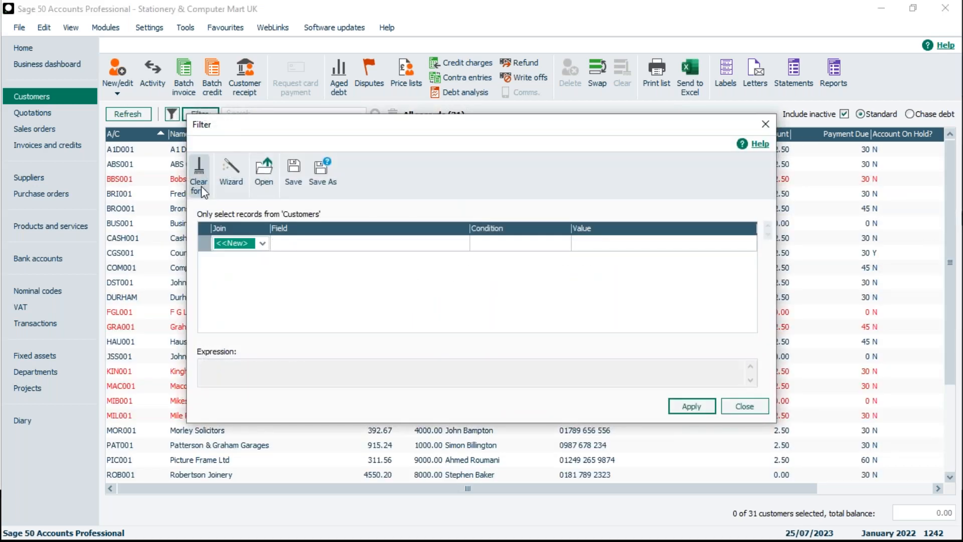
Start a customer filter criterion with the Where join and Default Nominal Code as its field
{"action": "left_click", "coordinate": [262, 243]}
{"action": "left_click", "coordinate": [258, 266]}
{"action": "left_click", "coordinate": [282, 245]}
{"action": "left_click", "coordinate": [461, 243]}
{"action": "left_click_drag", "start_coordinate": [464, 276], "coordinate": [466, 290]}
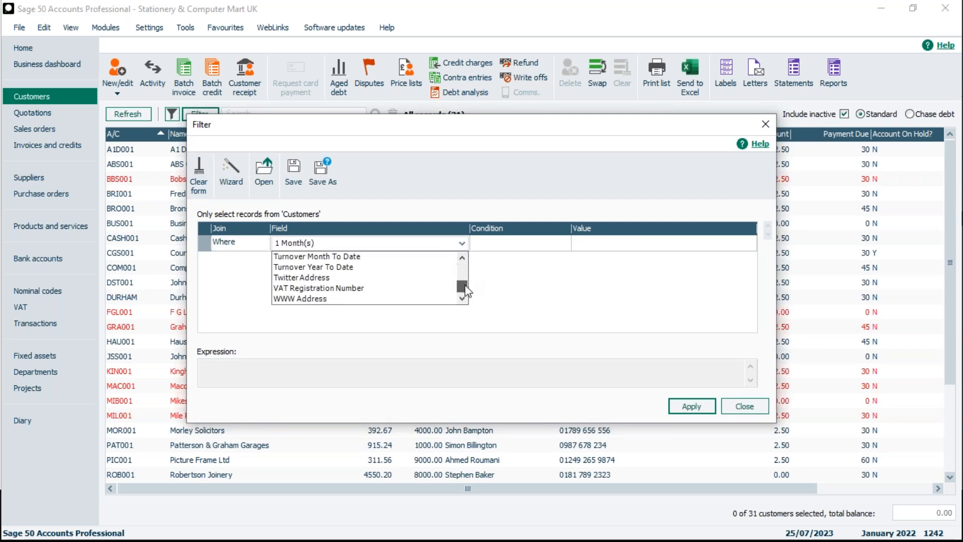
{"action": "scroll", "coordinate": [435, 270], "scroll_direction": "up", "scroll_amount": 8}
{"action": "scroll", "coordinate": [428, 276], "scroll_direction": "up", "scroll_amount": 10}
{"action": "scroll", "coordinate": [428, 264], "scroll_direction": "up", "scroll_amount": 2}
{"action": "left_click", "coordinate": [409, 273]}
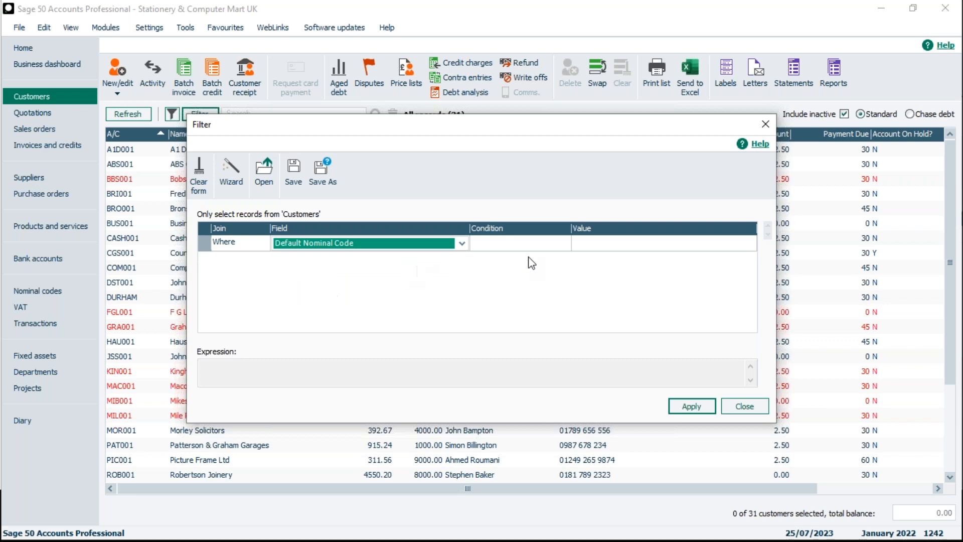
Set the Default Nominal Code criterion to Is Equal To 4000
{"action": "left_click", "coordinate": [527, 243]}
{"action": "left_click", "coordinate": [564, 244]}
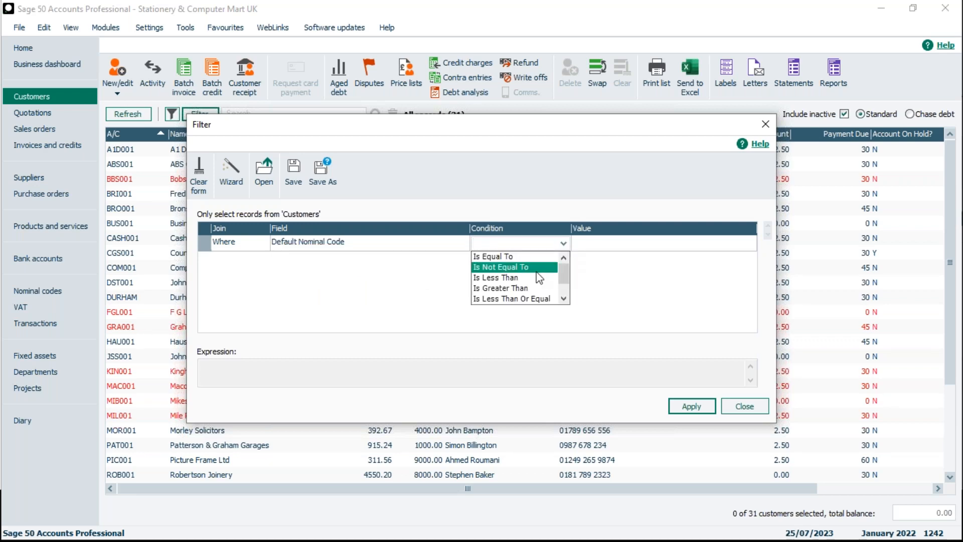
{"action": "left_click", "coordinate": [547, 257]}
{"action": "left_click", "coordinate": [590, 244]}
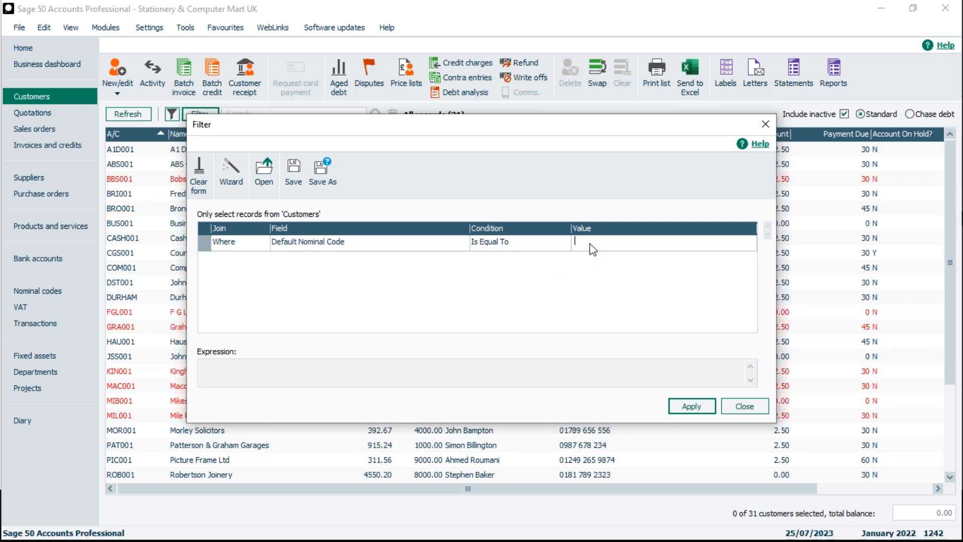
{"action": "type", "text": "4000"}
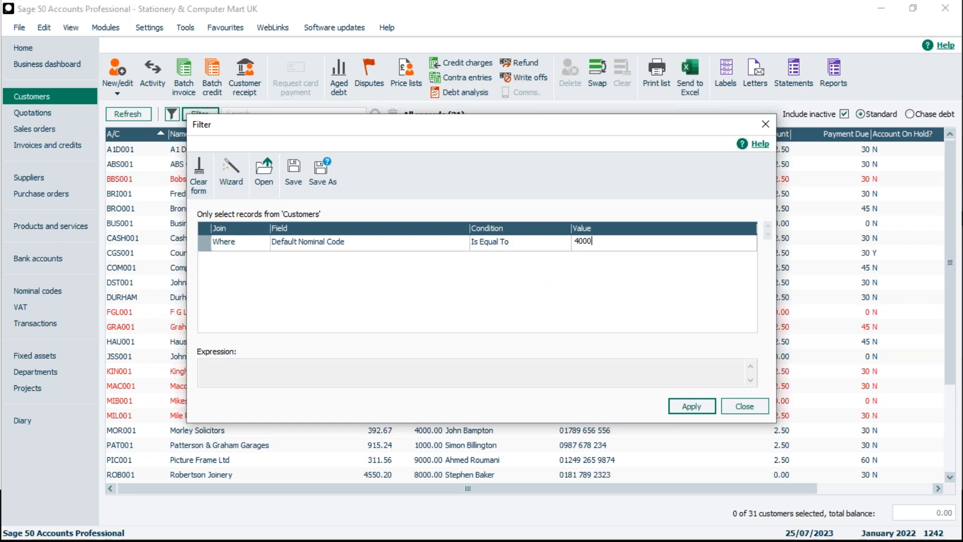
Add a second filter criterion with the And join and Balance as its field
{"action": "left_click", "coordinate": [269, 257]}
{"action": "left_click", "coordinate": [266, 259]}
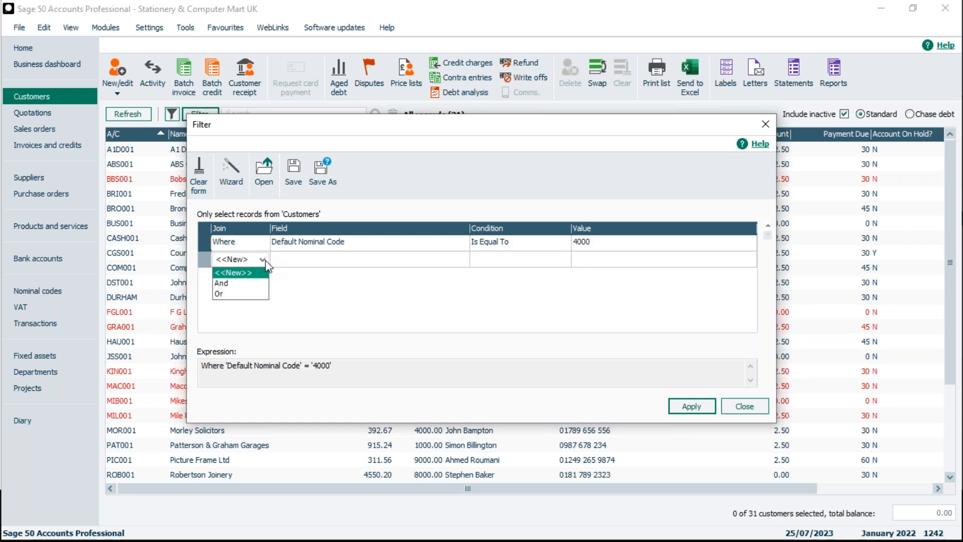
{"action": "left_click", "coordinate": [250, 281]}
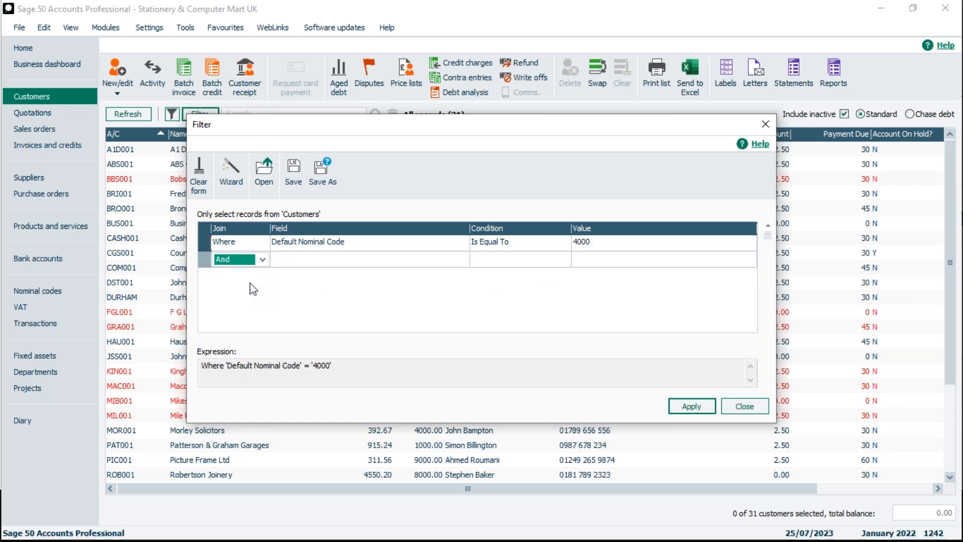
{"action": "left_click", "coordinate": [288, 259]}
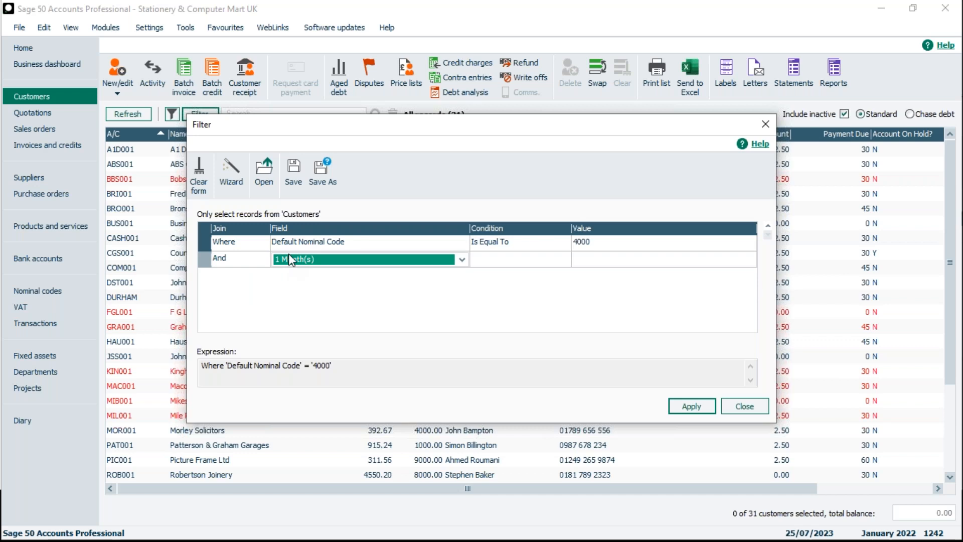
{"action": "left_click", "coordinate": [461, 260]}
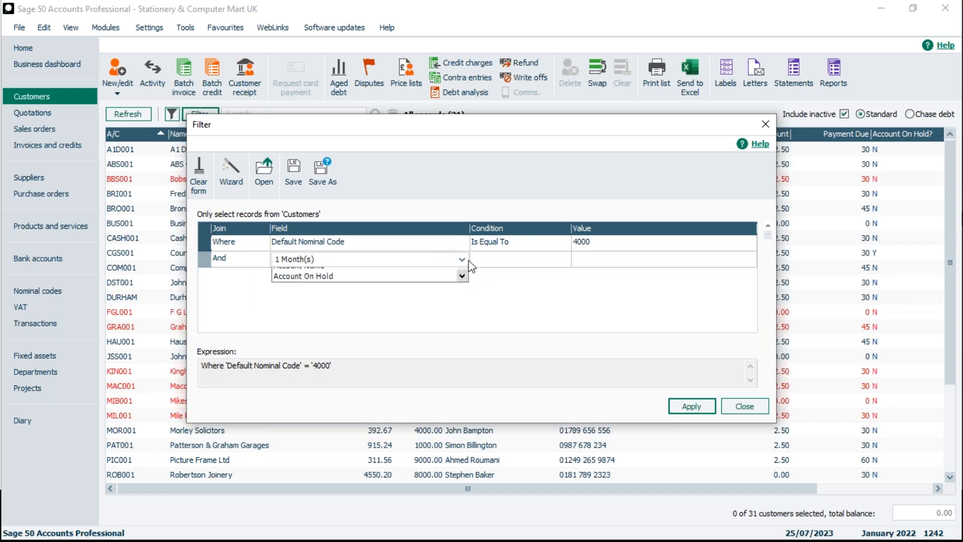
{"action": "left_click", "coordinate": [462, 314]}
{"action": "left_click", "coordinate": [461, 314]}
{"action": "left_click", "coordinate": [461, 314]}
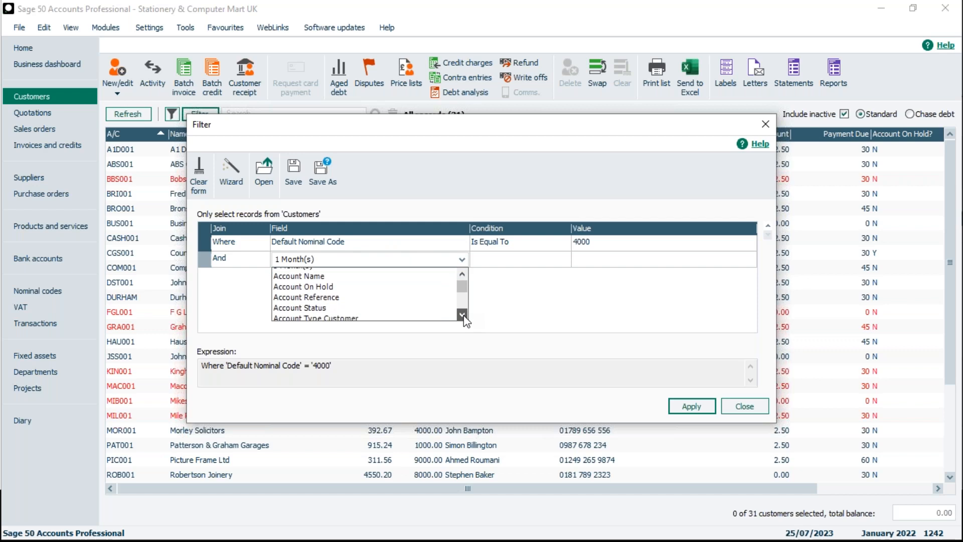
{"action": "left_click", "coordinate": [462, 315]}
{"action": "left_click", "coordinate": [462, 315]}
{"action": "left_click", "coordinate": [462, 314]}
{"action": "left_click", "coordinate": [461, 314]}
{"action": "left_click", "coordinate": [462, 315]}
{"action": "left_click", "coordinate": [461, 314]}
{"action": "left_click", "coordinate": [462, 315]}
{"action": "left_click", "coordinate": [462, 314]}
{"action": "left_click", "coordinate": [462, 314]}
{"action": "left_click", "coordinate": [307, 283]}
Set the Balance criterion to Is Less Than Or Equal To 1000 and apply the combined filter to the customer list
{"action": "left_click", "coordinate": [489, 259]}
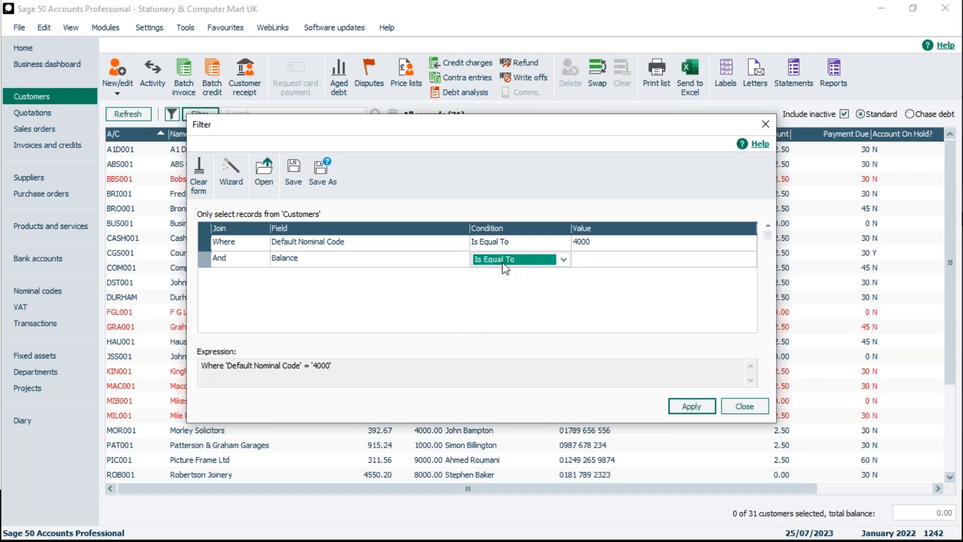
{"action": "left_click", "coordinate": [563, 259]}
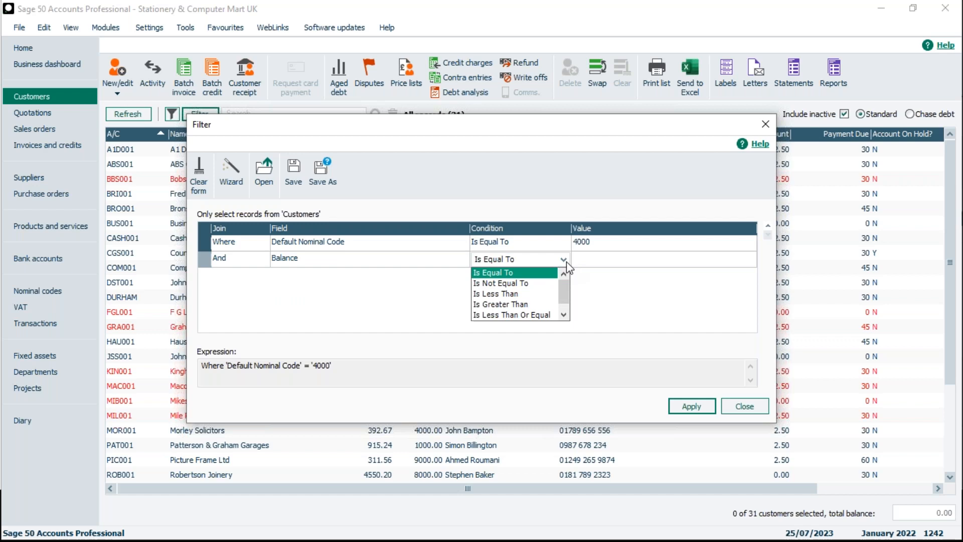
{"action": "left_click", "coordinate": [545, 315]}
{"action": "left_click", "coordinate": [599, 257]}
{"action": "type", "text": "1000"}
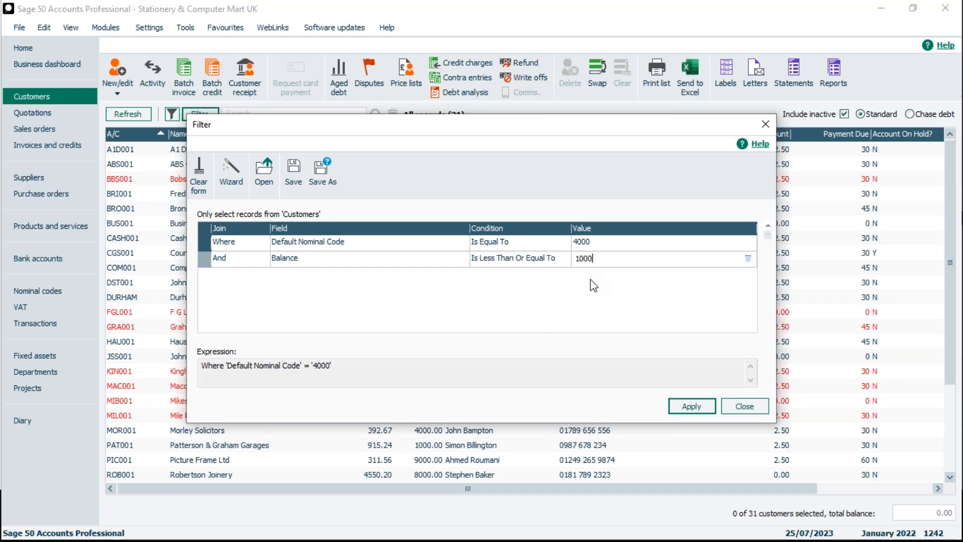
{"action": "left_click", "coordinate": [699, 407]}
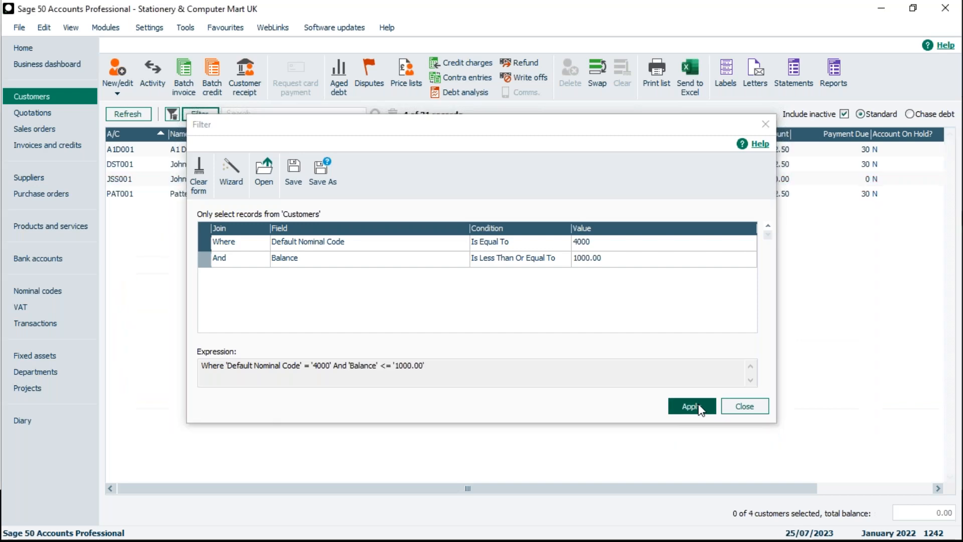
{"action": "left_click", "coordinate": [745, 412]}
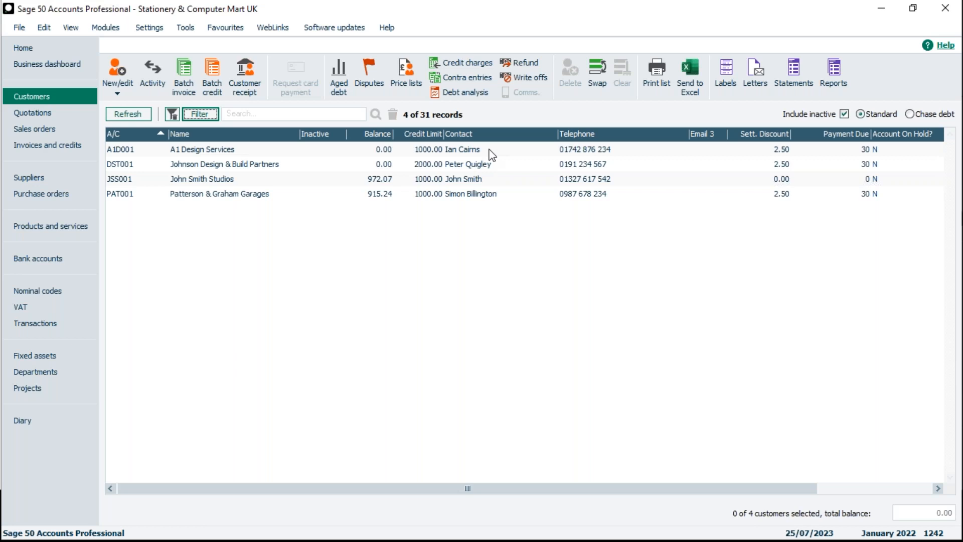
Select the A1 Design Services record and review the And join in the applied customer filter
{"action": "left_click", "coordinate": [382, 150]}
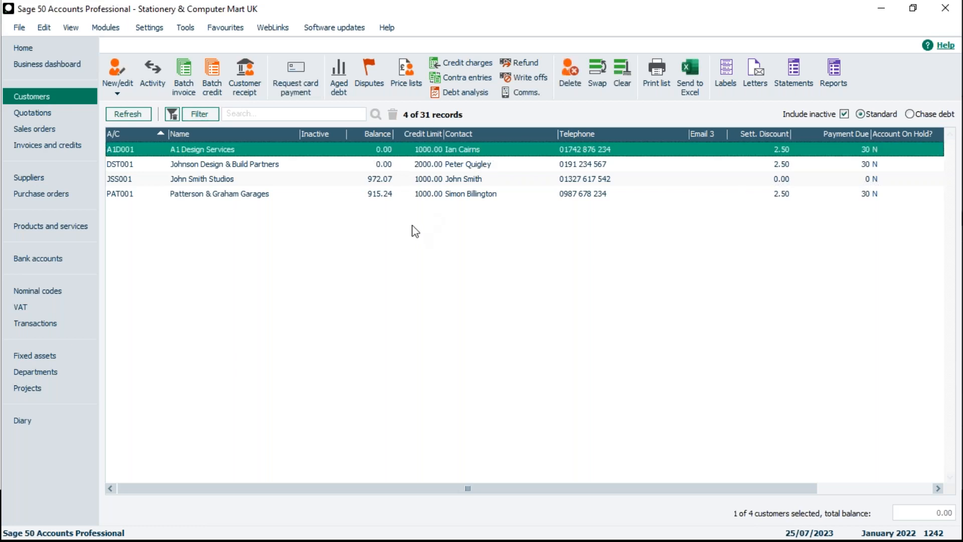
{"action": "left_click", "coordinate": [199, 113]}
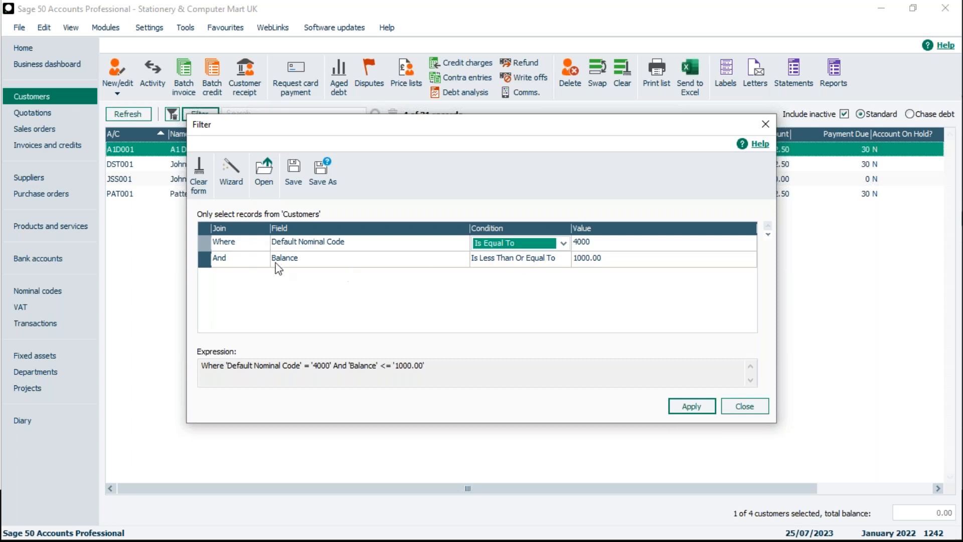
{"action": "left_click", "coordinate": [234, 259]}
{"action": "left_click", "coordinate": [248, 264]}
{"action": "left_click", "coordinate": [742, 401]}
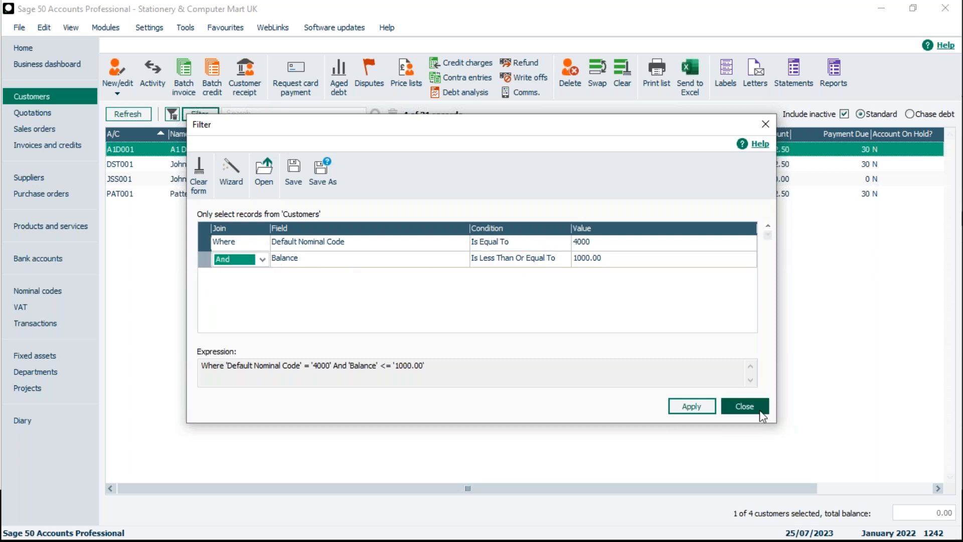
{"action": "left_click", "coordinate": [725, 405]}
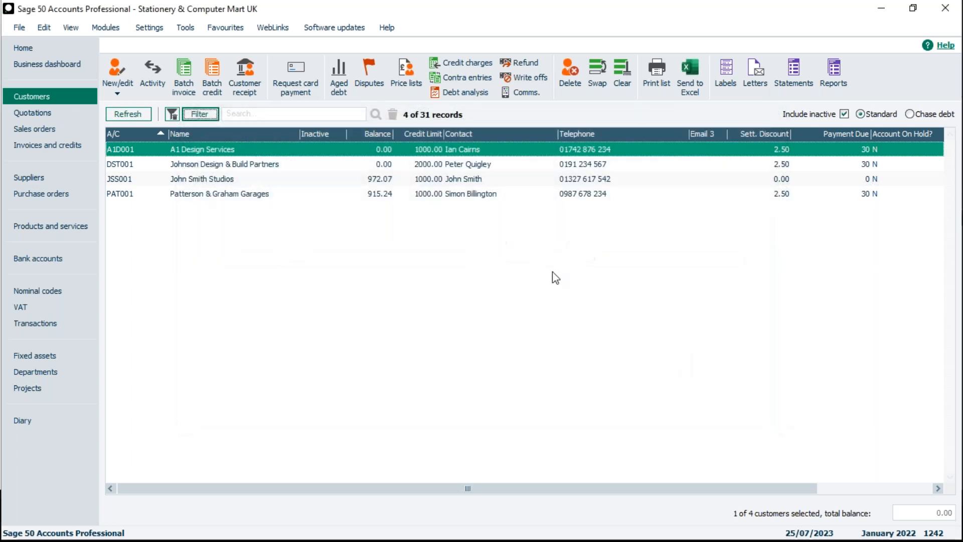
Turn off the combined customer filter and clear both criteria from the filter form
{"action": "left_click", "coordinate": [171, 115]}
{"action": "left_click", "coordinate": [189, 115]}
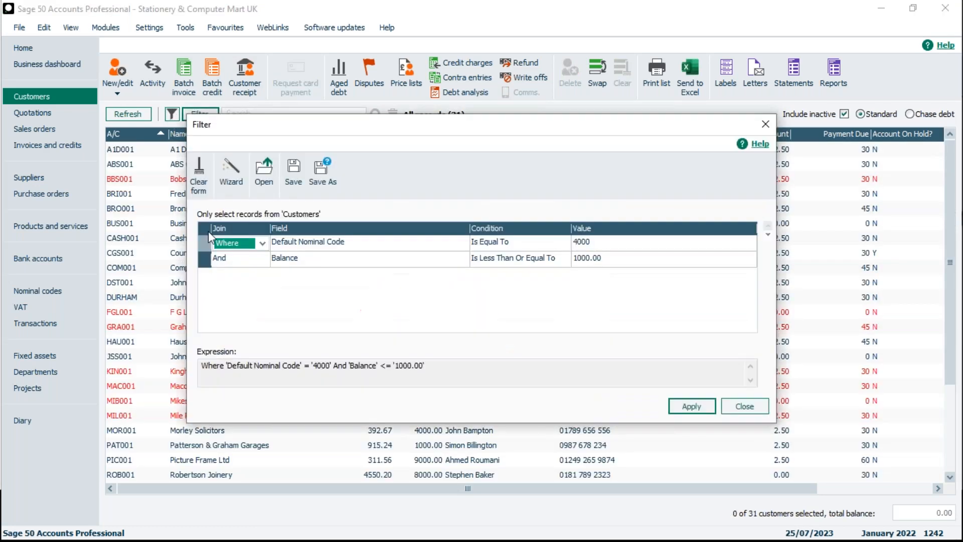
{"action": "left_click", "coordinate": [195, 179]}
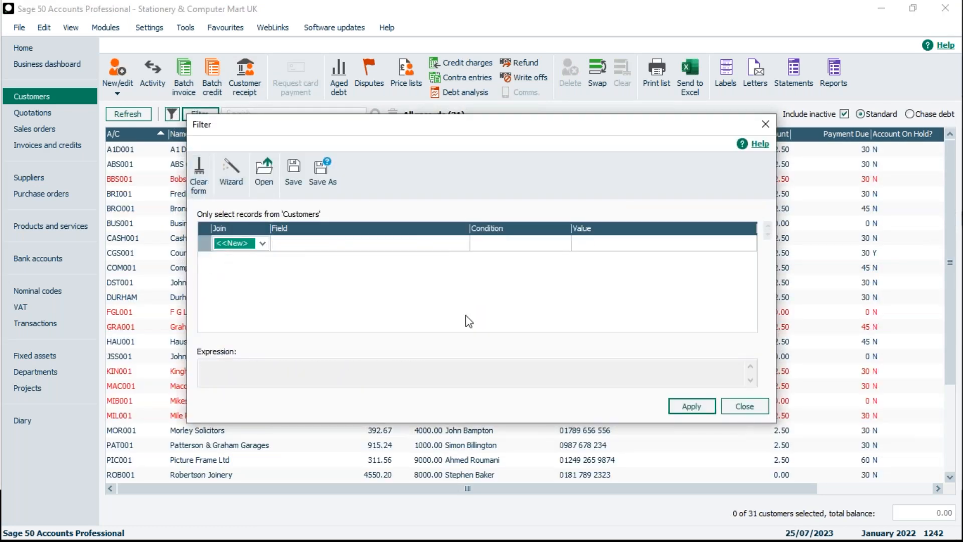
{"action": "left_click", "coordinate": [744, 406]}
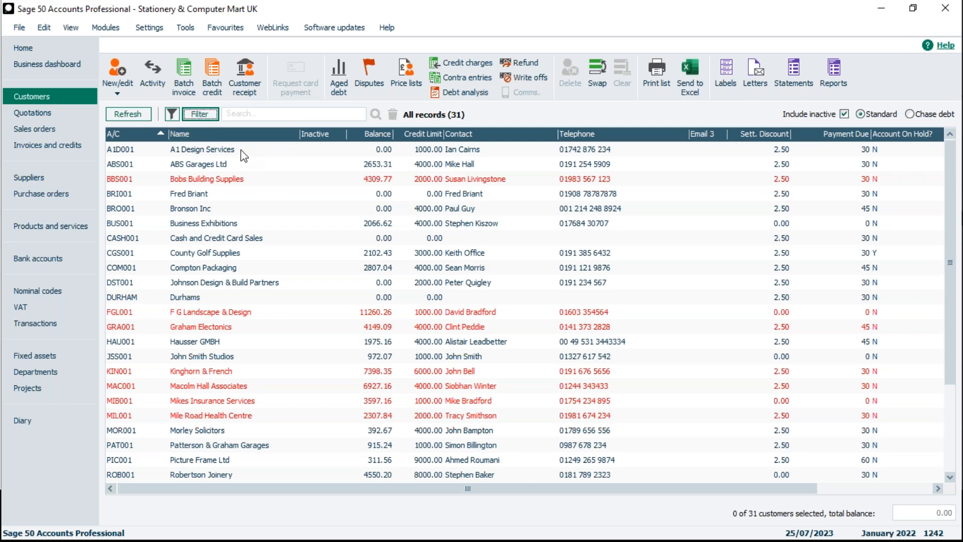
Open the Transactions list and start a filter with a Where criterion on the Date field
{"action": "left_click", "coordinate": [53, 327]}
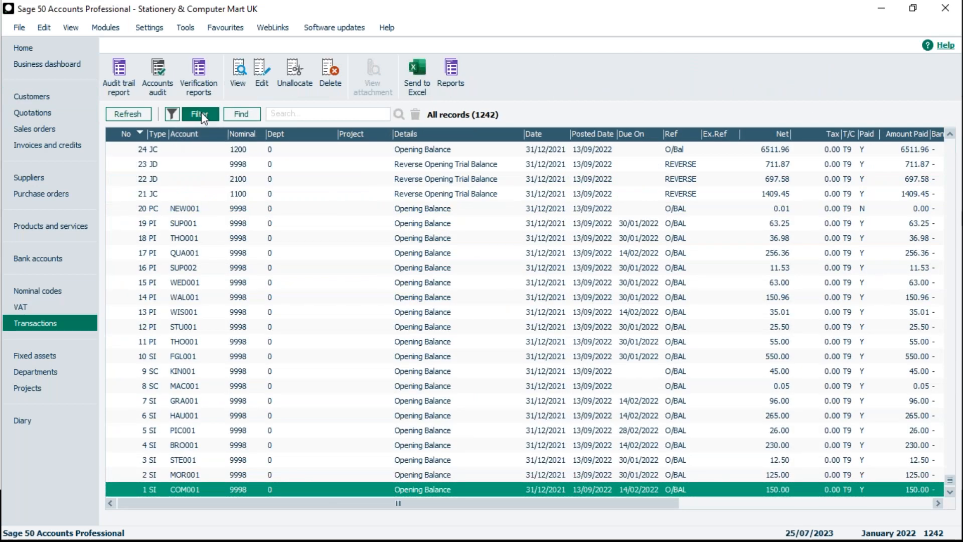
{"action": "left_click", "coordinate": [201, 114]}
{"action": "left_click", "coordinate": [262, 244]}
{"action": "left_click", "coordinate": [259, 267]}
{"action": "left_click", "coordinate": [280, 244]}
{"action": "left_click", "coordinate": [462, 243]}
{"action": "scroll", "coordinate": [426, 285], "scroll_direction": "down", "scroll_amount": 3}
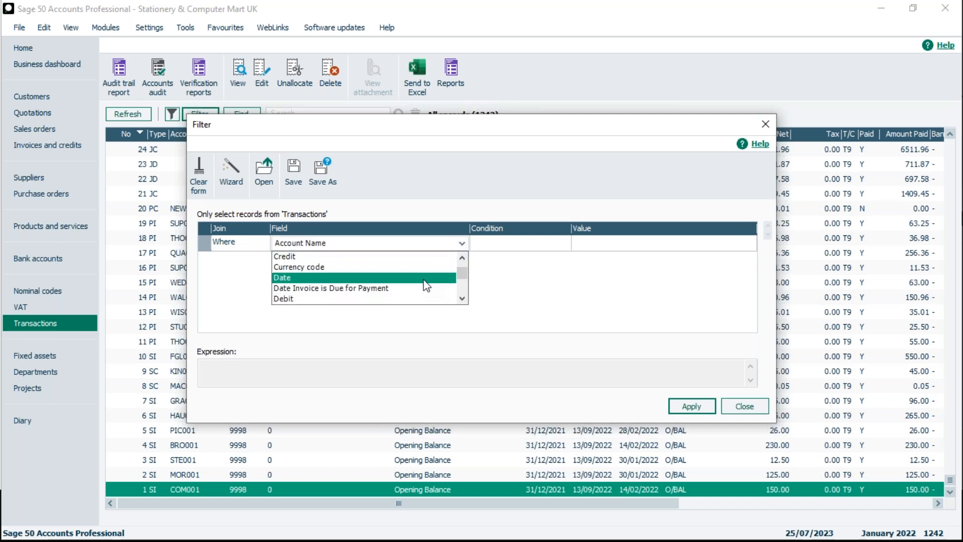
{"action": "left_click", "coordinate": [426, 277]}
Set the Date criterion to Is Greater Than 01/01/2023
{"action": "left_click", "coordinate": [542, 246]}
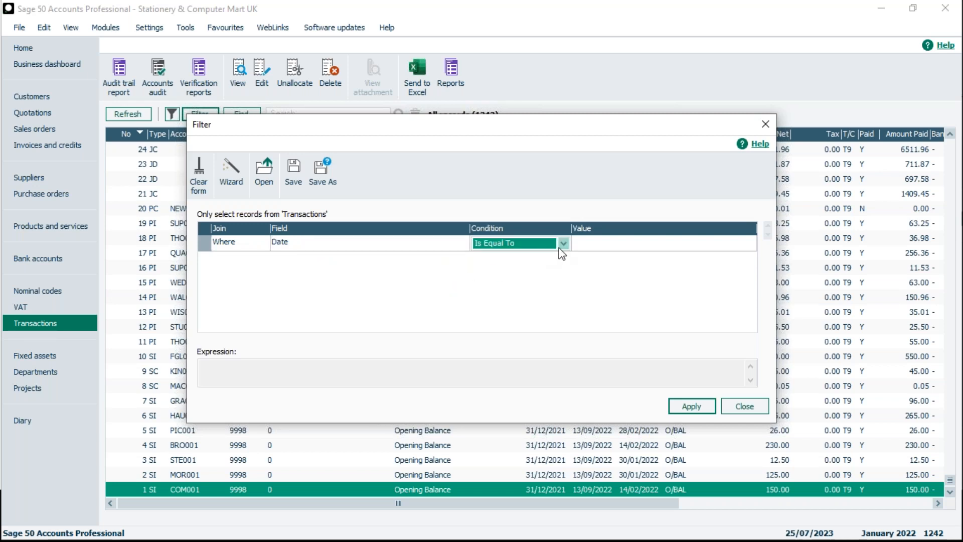
{"action": "left_click", "coordinate": [563, 244]}
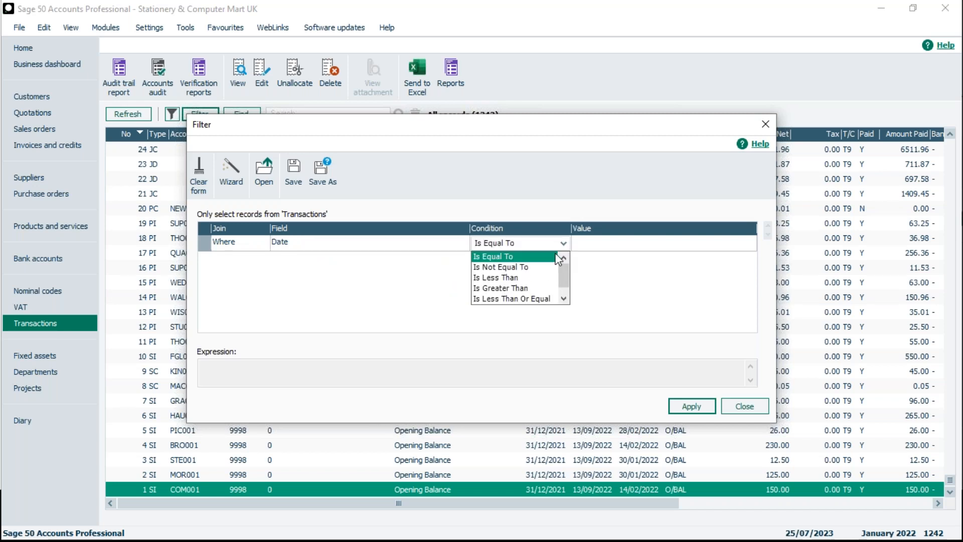
{"action": "left_click", "coordinate": [534, 289]}
{"action": "left_click", "coordinate": [582, 244]}
{"action": "type", "text": "01/01/202"}
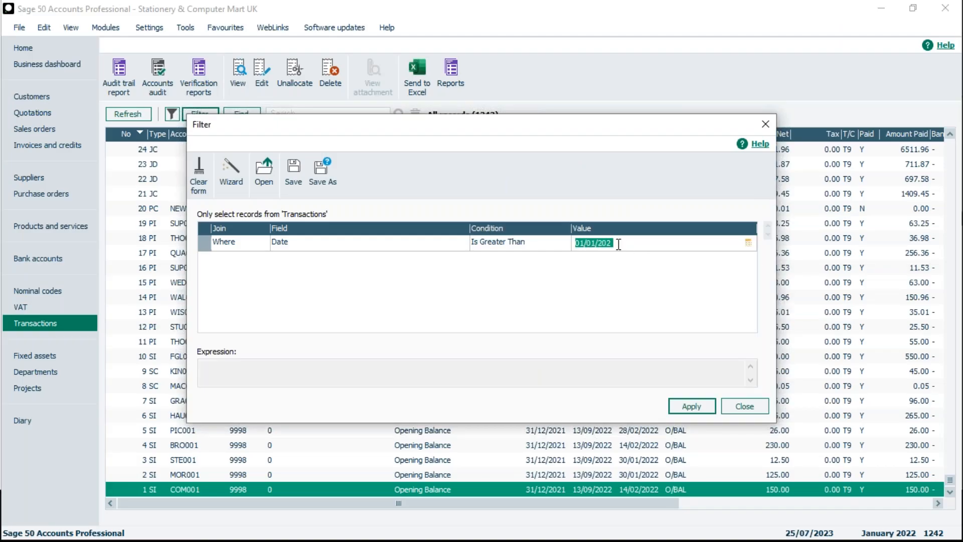
{"action": "left_click", "coordinate": [618, 244]}
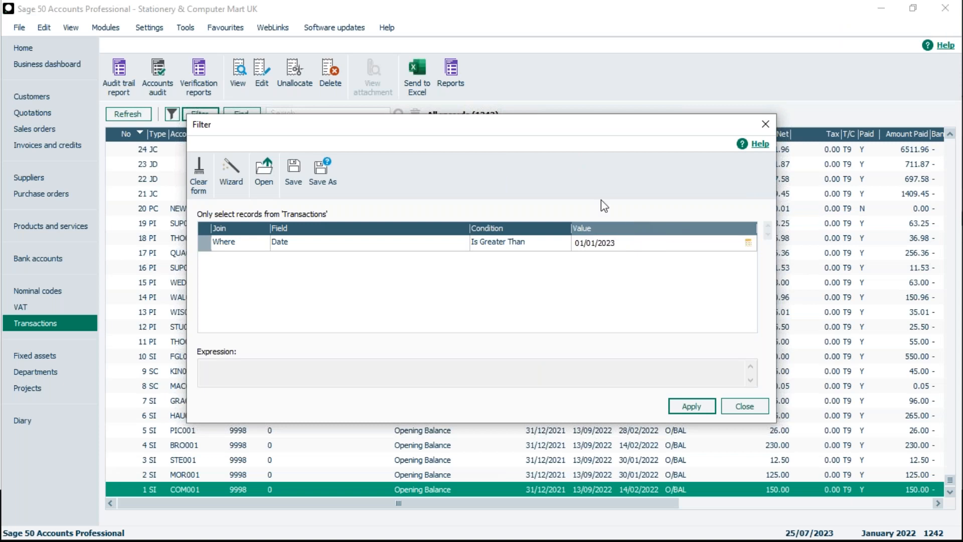
Add a second criterion to the transactions filter with the And join and Date as its field
{"action": "left_click", "coordinate": [242, 258]}
{"action": "left_click", "coordinate": [262, 260]}
{"action": "left_click", "coordinate": [243, 283]}
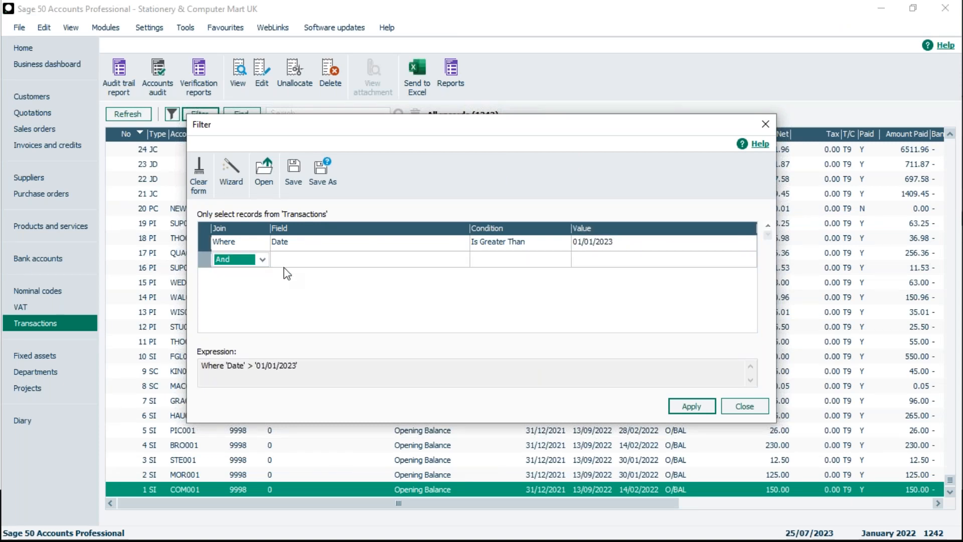
{"action": "left_click", "coordinate": [280, 260]}
{"action": "left_click", "coordinate": [462, 259]}
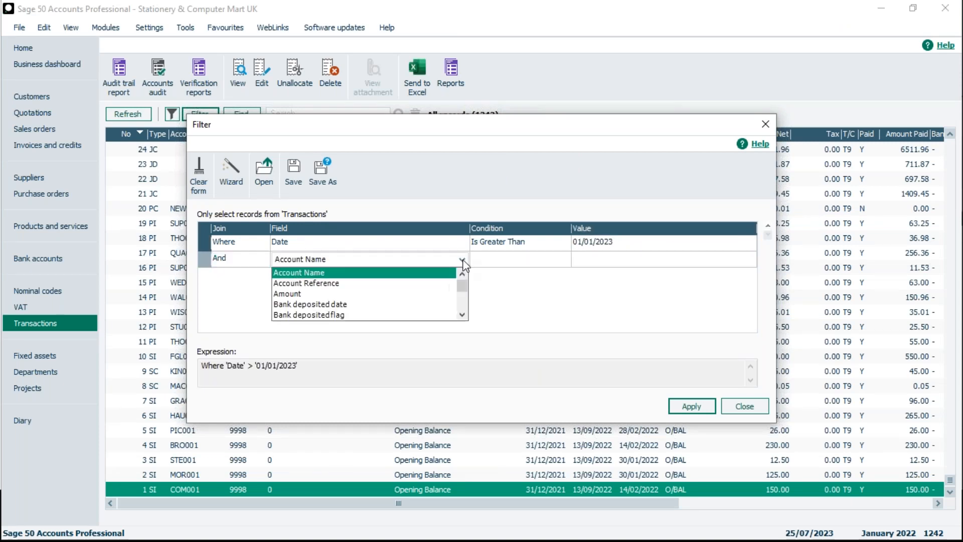
{"action": "key", "text": "d"}
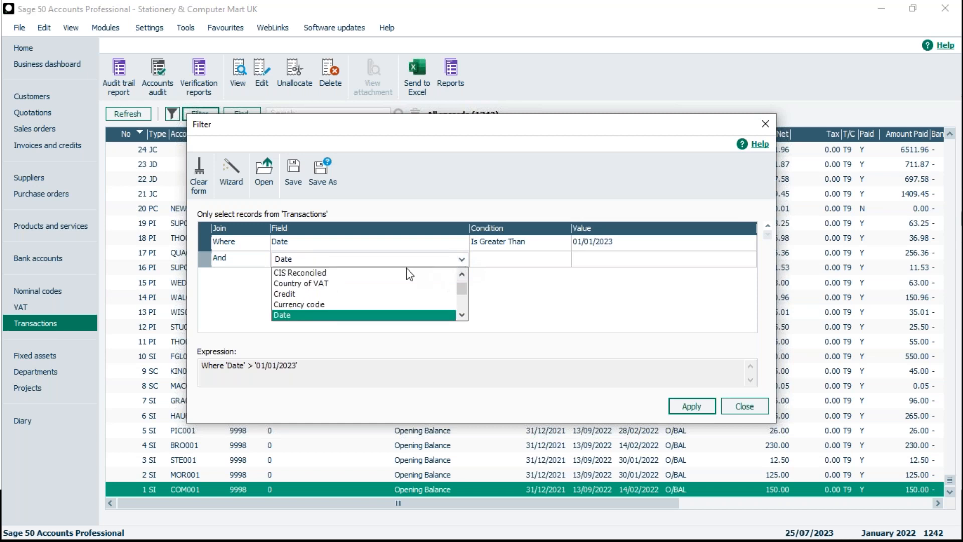
{"action": "left_click", "coordinate": [341, 315]}
Set the second Date criterion to Is Less Than Or Equal To 31/01/2023
{"action": "left_click", "coordinate": [503, 259]}
{"action": "left_click", "coordinate": [563, 259]}
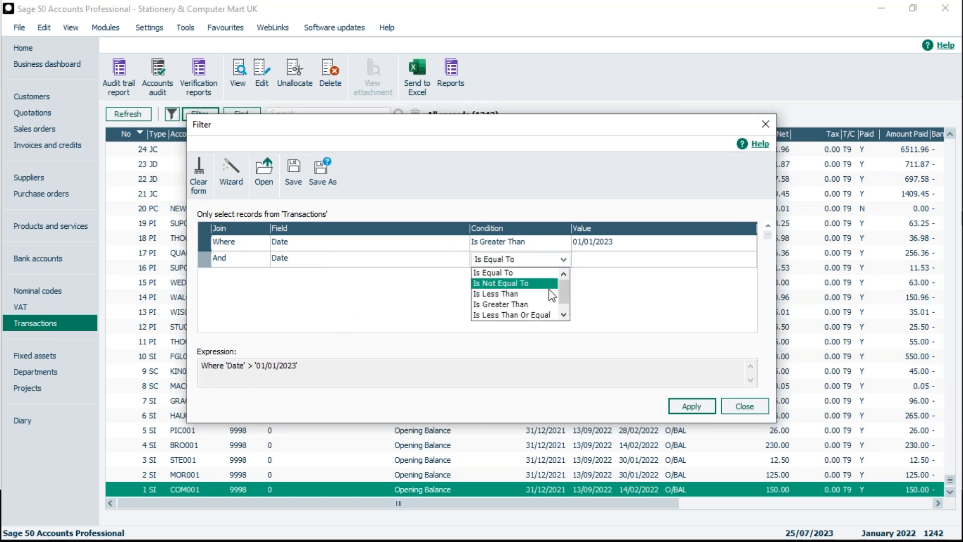
{"action": "left_click", "coordinate": [542, 315]}
{"action": "left_click", "coordinate": [585, 259]}
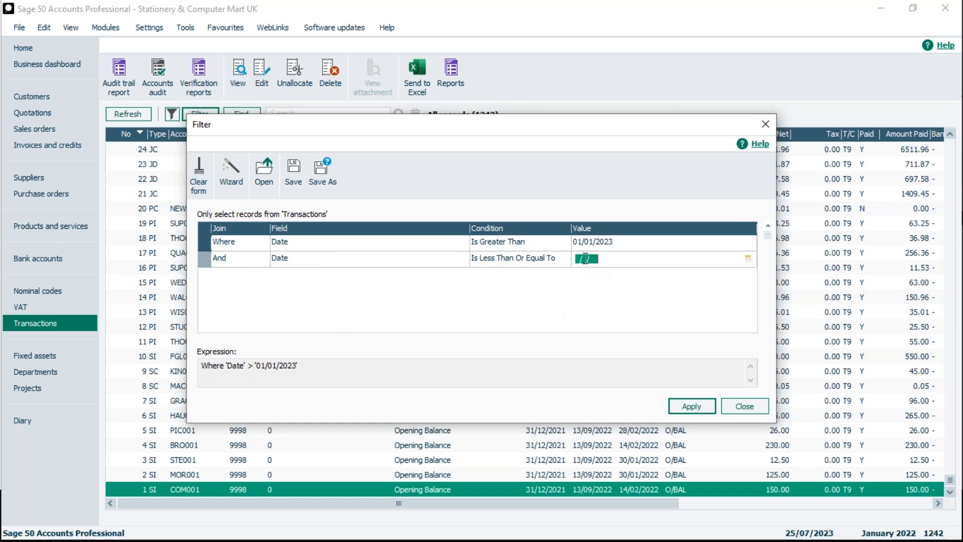
{"action": "left_click", "coordinate": [586, 259]}
{"action": "type", "text": "31/01/2023"}
Apply the combined date filter to the transactions, close the form, and toggle the filter off and on again
{"action": "left_click", "coordinate": [695, 414]}
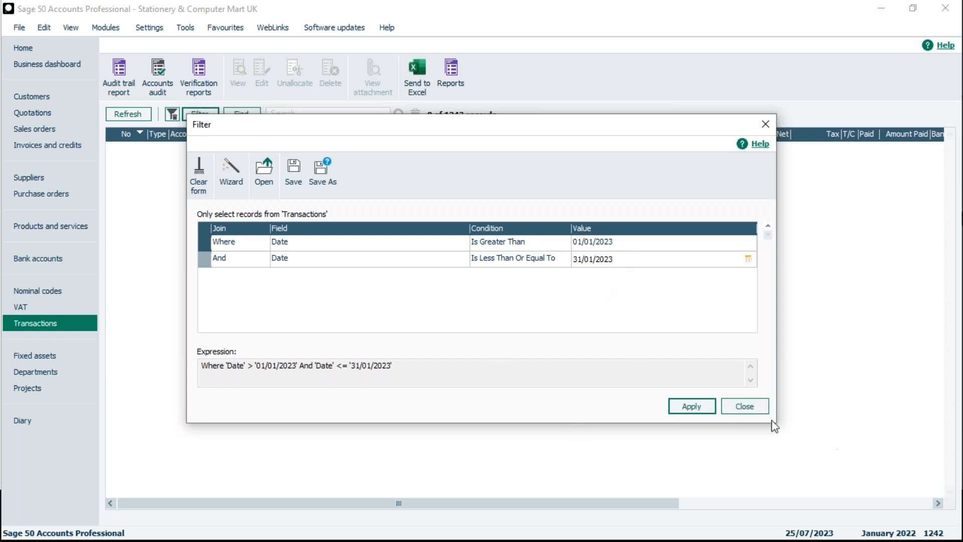
{"action": "left_click", "coordinate": [747, 407]}
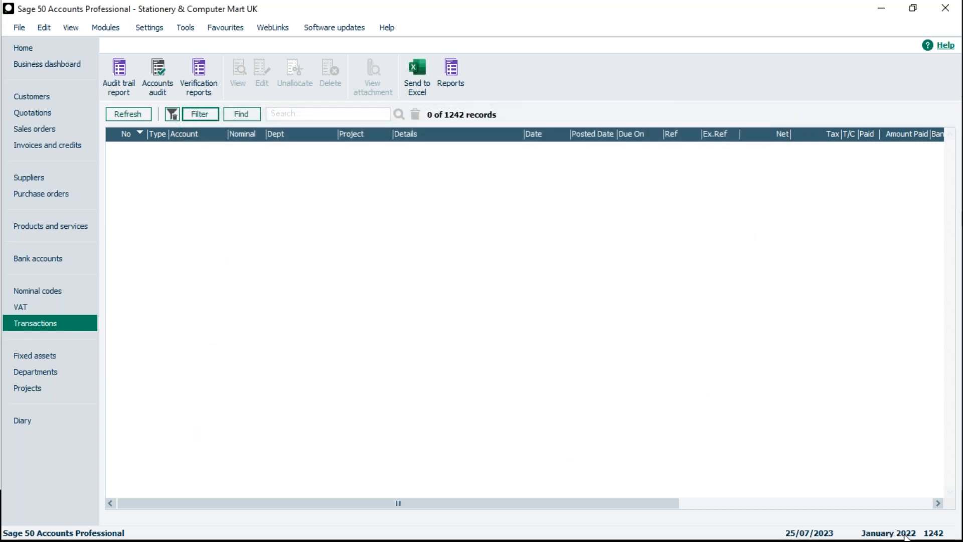
{"action": "left_click", "coordinate": [172, 114]}
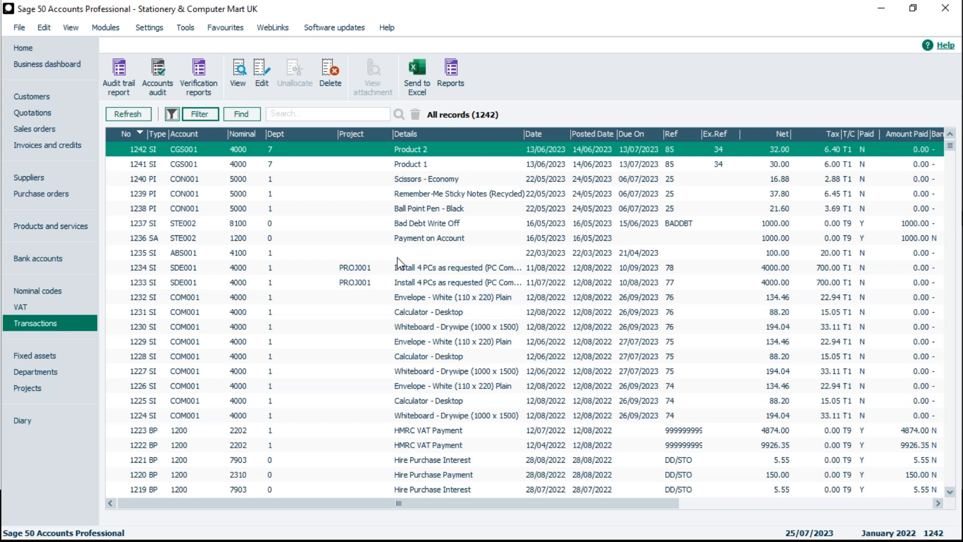
{"action": "left_click", "coordinate": [176, 114]}
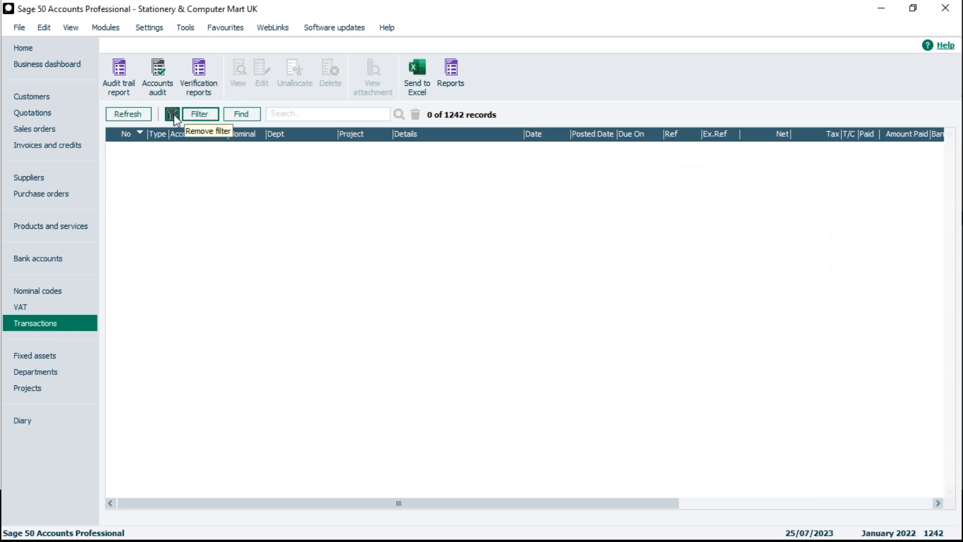
Return to the Customers list and clear the old nominal code and balance criteria from its filter form
{"action": "left_click", "coordinate": [68, 98]}
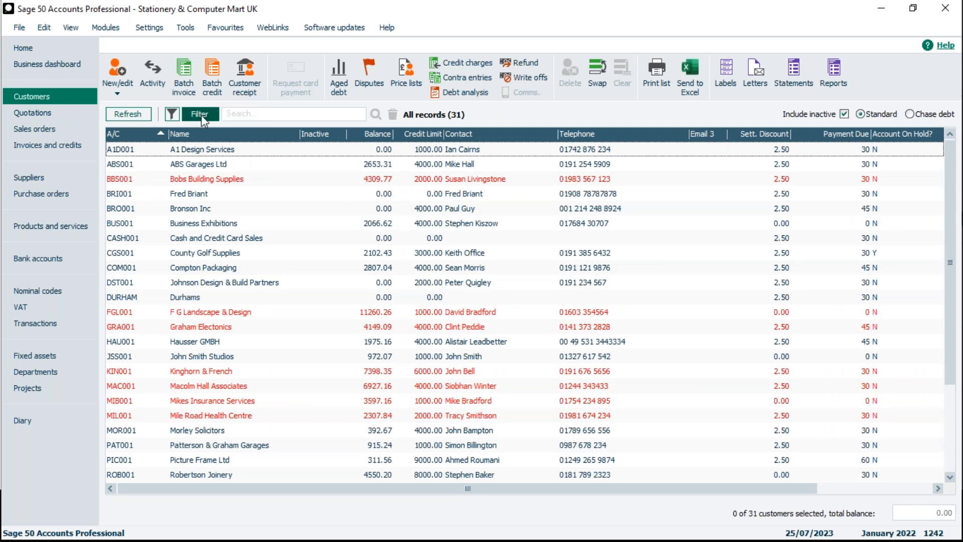
{"action": "left_click", "coordinate": [170, 114]}
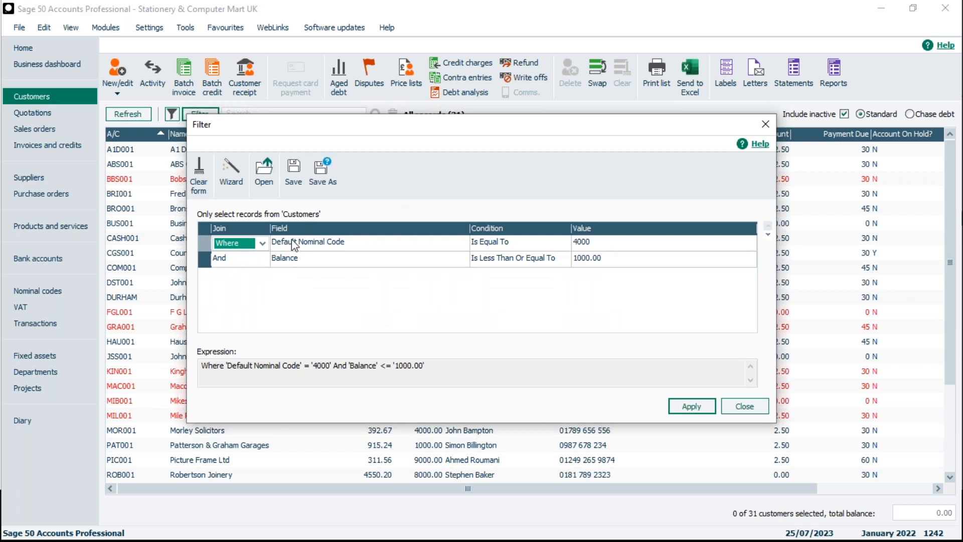
{"action": "left_click", "coordinate": [208, 175]}
{"action": "left_click", "coordinate": [692, 406]}
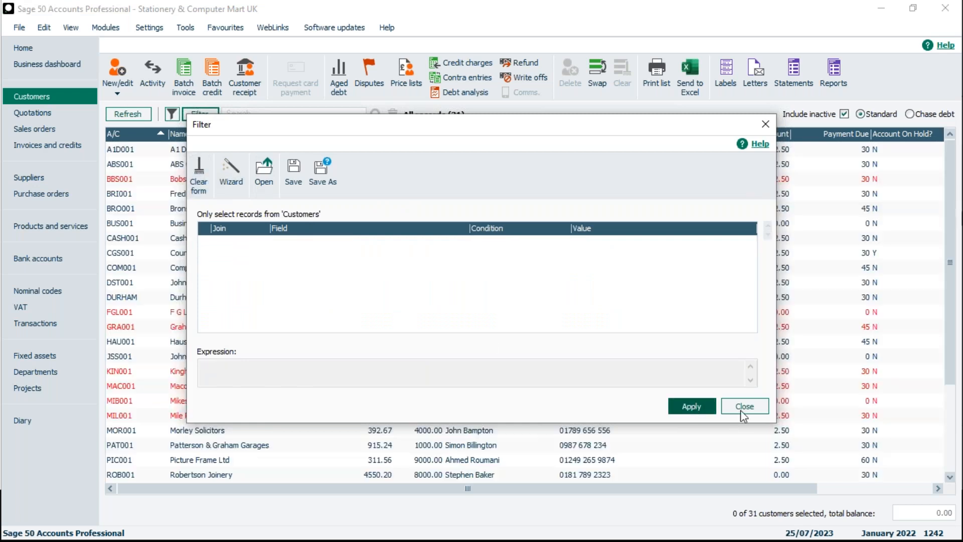
{"action": "left_click", "coordinate": [743, 408]}
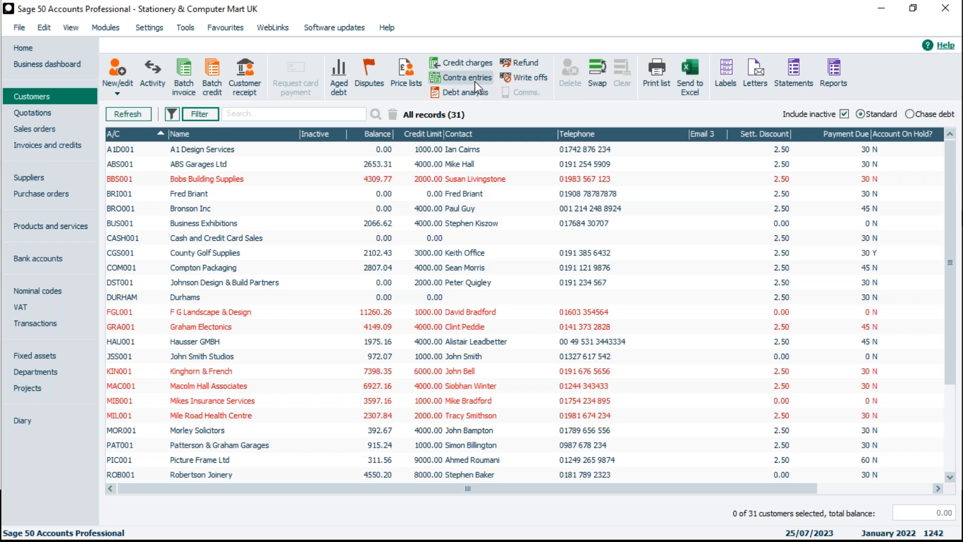
Start a new customer filter criterion with the Where join
{"action": "left_click", "coordinate": [206, 119]}
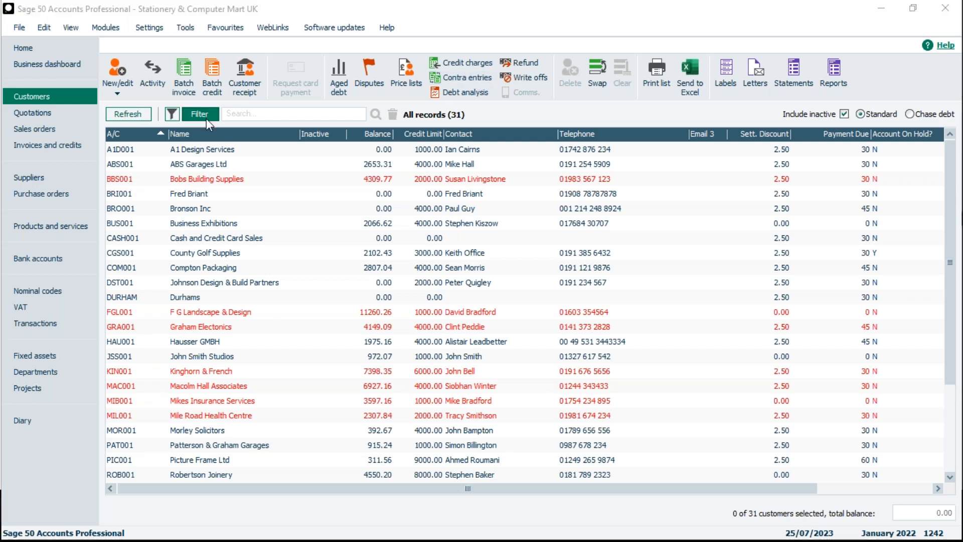
{"action": "left_click", "coordinate": [262, 244]}
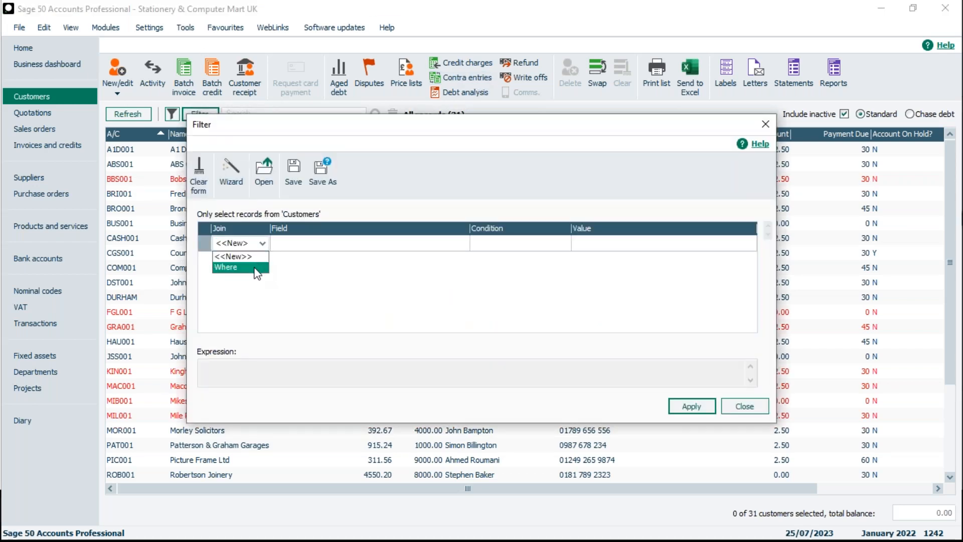
{"action": "left_click", "coordinate": [255, 267]}
Choose Registered Address Line5 as the field of the customer filter criterion
{"action": "left_click", "coordinate": [285, 248]}
{"action": "left_click", "coordinate": [462, 243]}
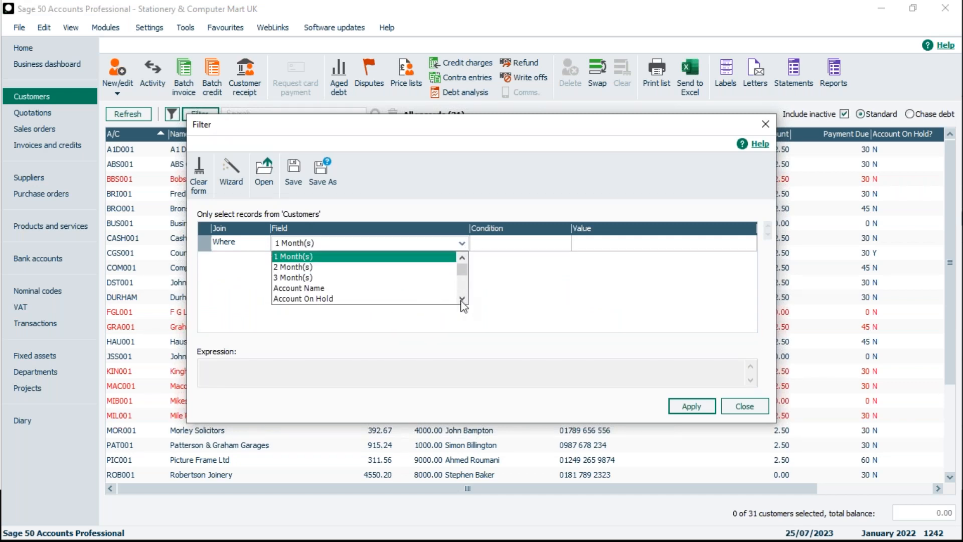
{"action": "left_click", "coordinate": [461, 300]}
{"action": "left_click", "coordinate": [462, 300]}
{"action": "left_click", "coordinate": [462, 299]}
{"action": "left_click", "coordinate": [463, 298]}
{"action": "left_click", "coordinate": [463, 299]}
{"action": "left_click", "coordinate": [463, 298]}
{"action": "left_click", "coordinate": [465, 297]}
{"action": "left_click", "coordinate": [462, 298]}
{"action": "left_click", "coordinate": [461, 298]}
{"action": "left_click", "coordinate": [462, 299]}
{"action": "left_click", "coordinate": [462, 300]}
{"action": "left_click", "coordinate": [462, 300]}
{"action": "left_click", "coordinate": [462, 299]}
{"action": "left_click", "coordinate": [462, 299]}
{"action": "left_click", "coordinate": [462, 299]}
{"action": "left_click_drag", "start_coordinate": [461, 298], "coordinate": [467, 264]}
{"action": "left_click", "coordinate": [462, 257]}
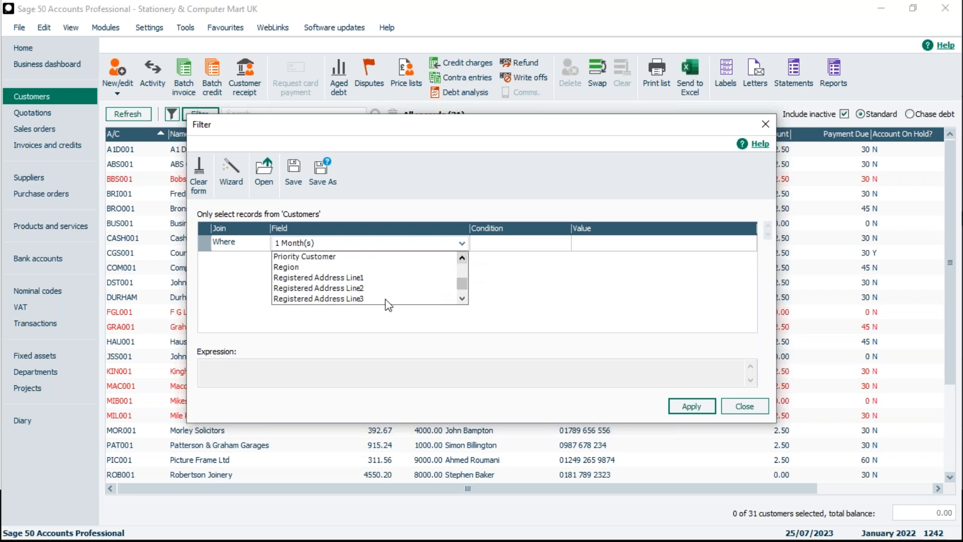
{"action": "left_click", "coordinate": [462, 299]}
{"action": "left_click", "coordinate": [374, 299]}
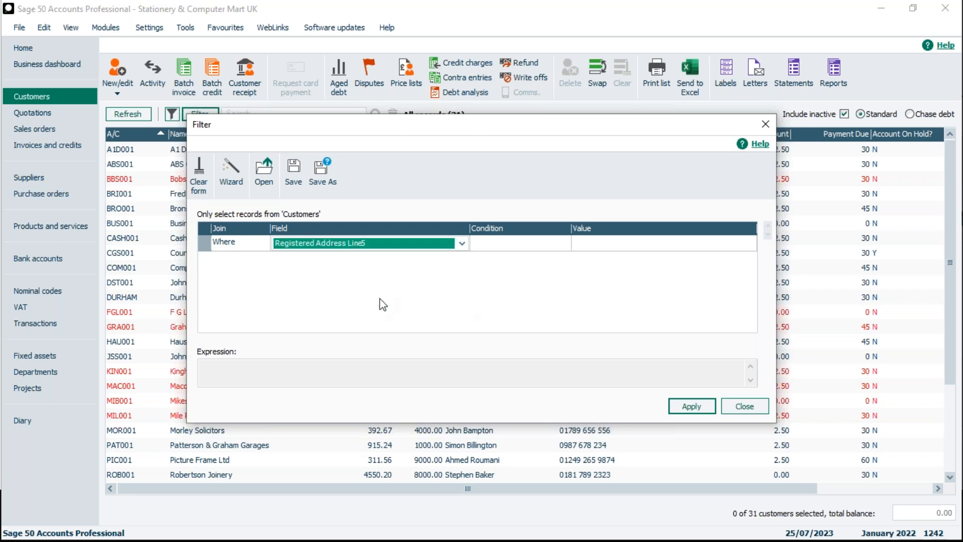
Set the address criterion to Is Equal To DH* and apply the filter to the customer list
{"action": "left_click", "coordinate": [494, 245]}
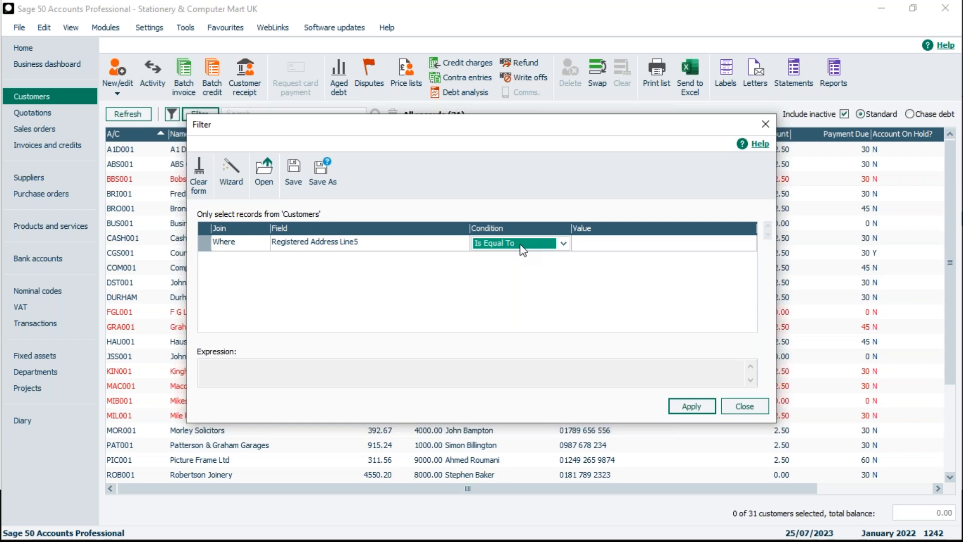
{"action": "left_click", "coordinate": [587, 244]}
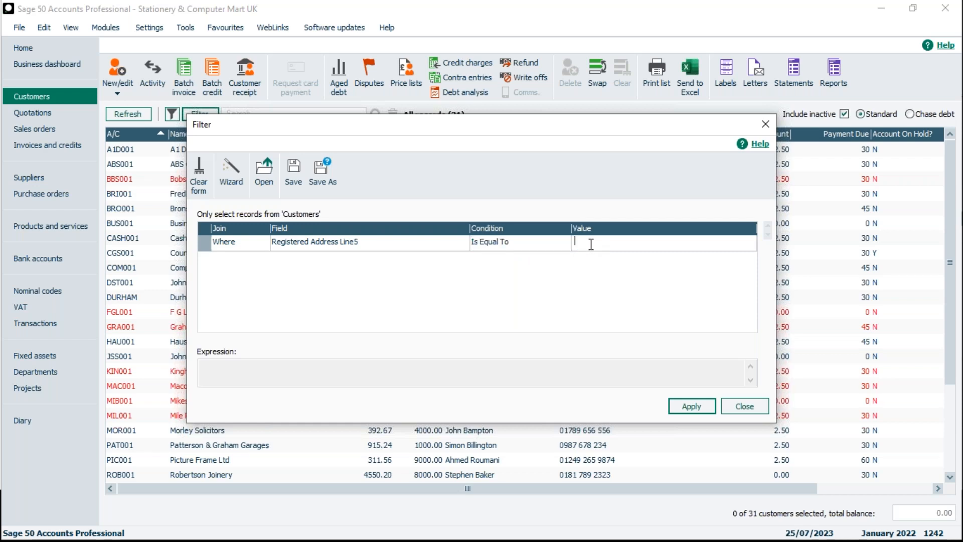
{"action": "type", "text": "DH8"}
{"action": "key", "text": "BackSpace"}
{"action": "type", "text": "*"}
{"action": "left_click", "coordinate": [690, 407]}
{"action": "left_click", "coordinate": [746, 407]}
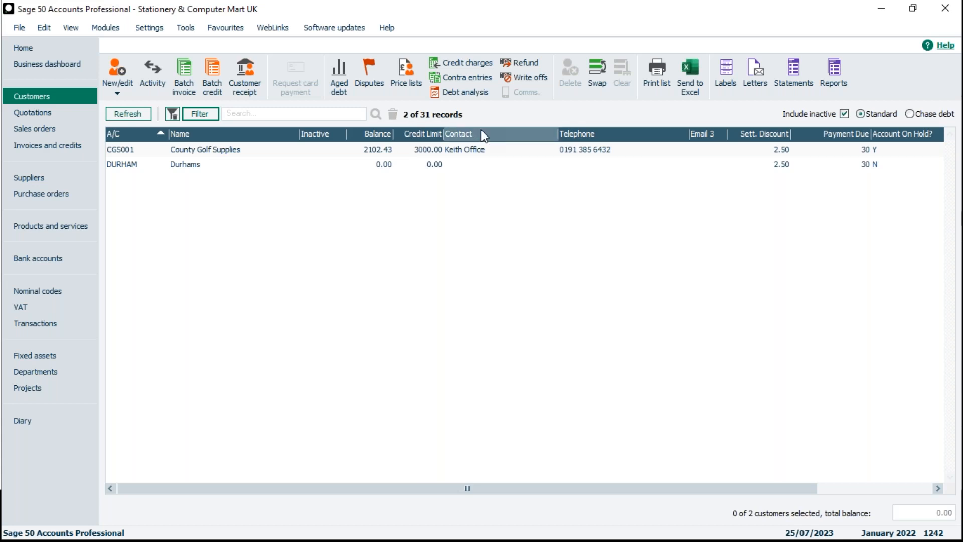
Switch the customer list to the Chase debt view and filter it by the Promised preset
{"action": "left_click", "coordinate": [913, 115]}
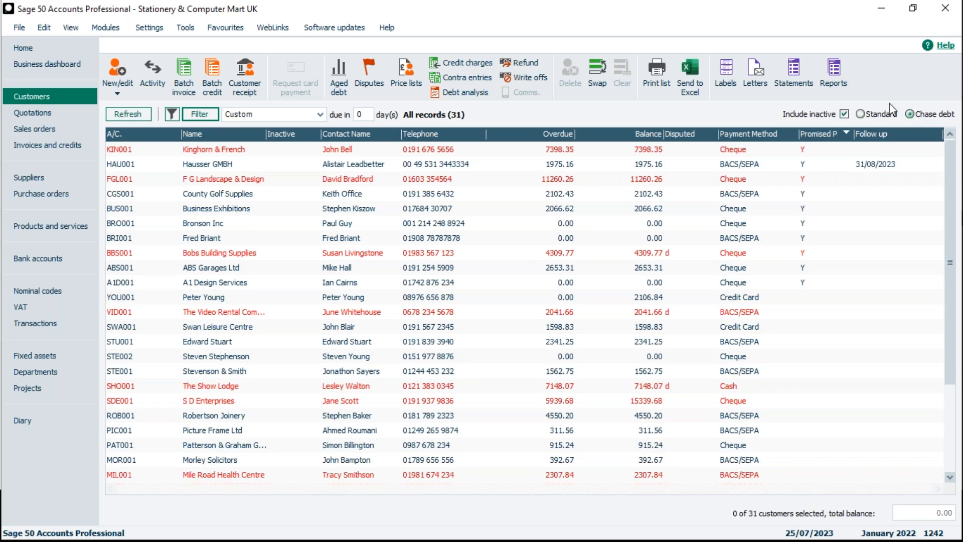
{"action": "left_click", "coordinate": [319, 115]}
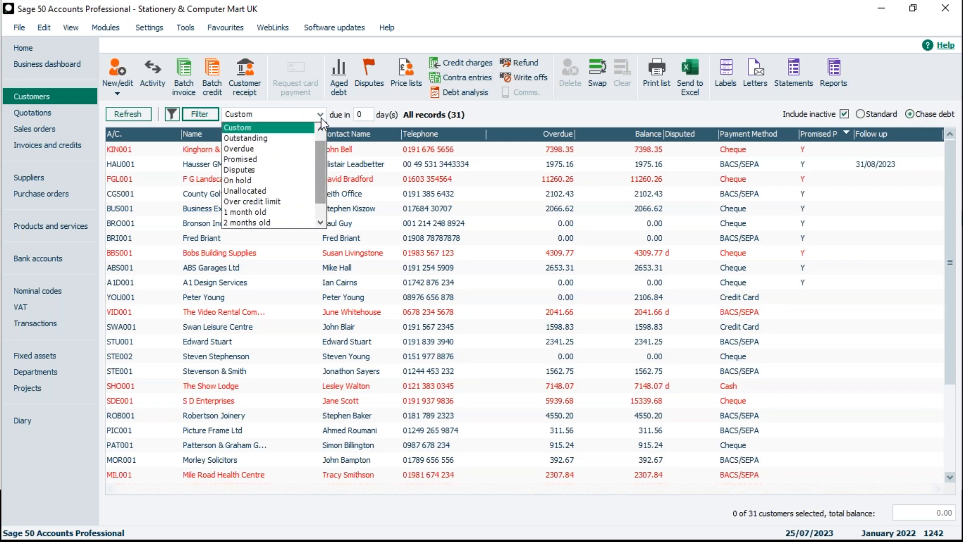
{"action": "scroll", "coordinate": [319, 166], "scroll_direction": "down", "scroll_amount": 1}
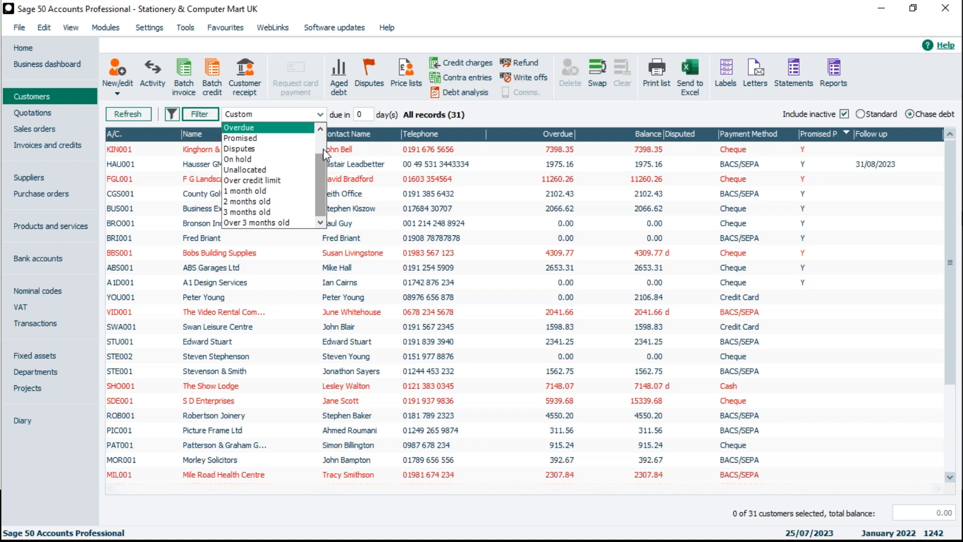
{"action": "left_click", "coordinate": [242, 140]}
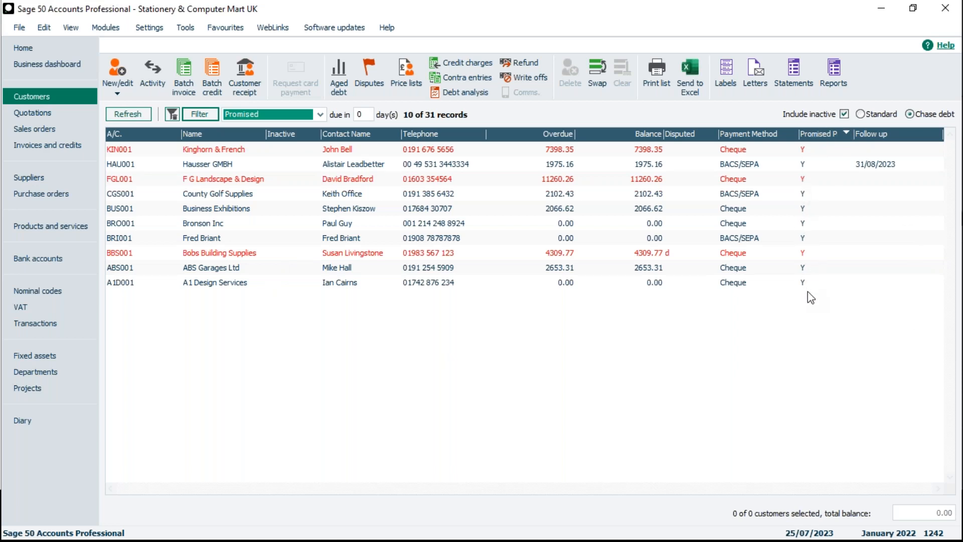
Change the Chase debt preset filter to Overdue
{"action": "left_click", "coordinate": [319, 122]}
{"action": "left_click_drag", "start_coordinate": [317, 181], "coordinate": [320, 155]}
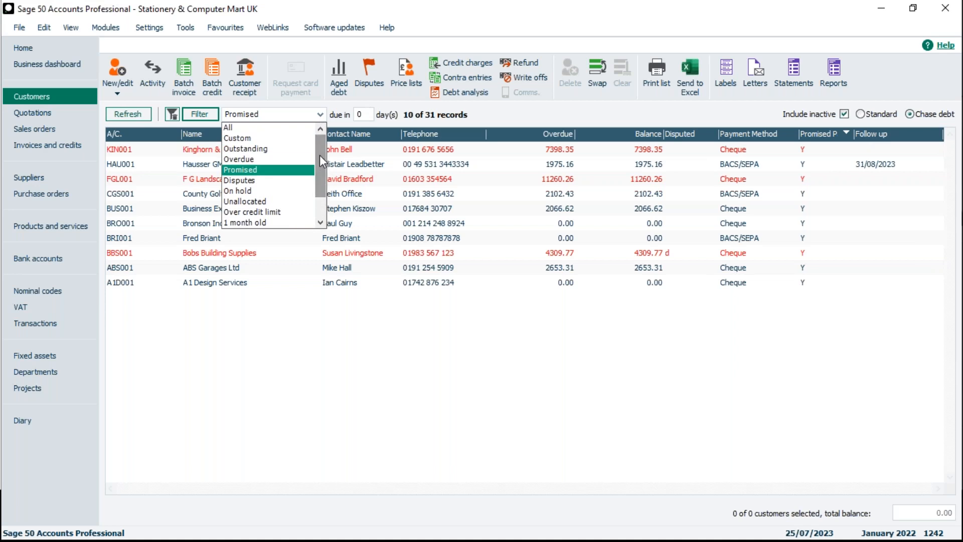
{"action": "left_click", "coordinate": [241, 160]}
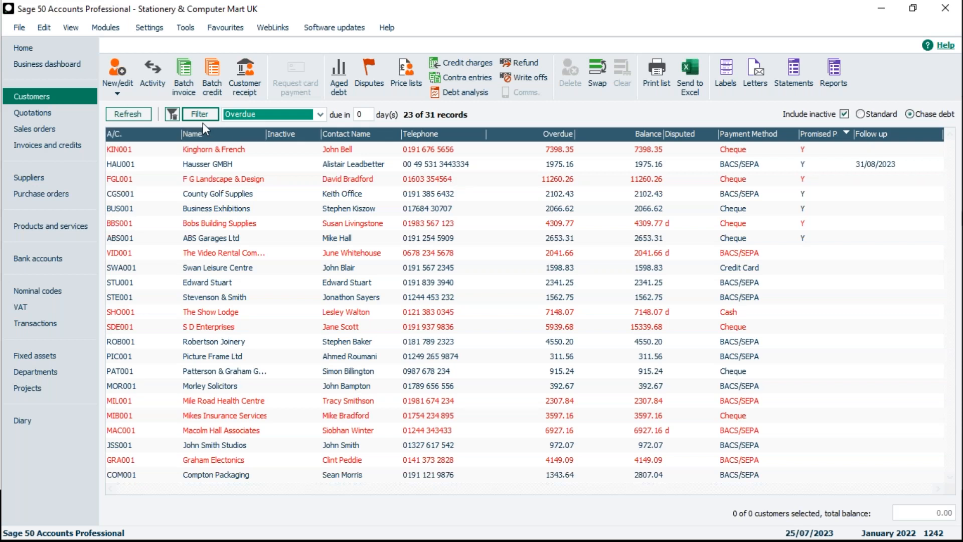
Turn off the Overdue filter on the customer list, clear its criterion, and apply the empty filter
{"action": "left_click", "coordinate": [173, 115]}
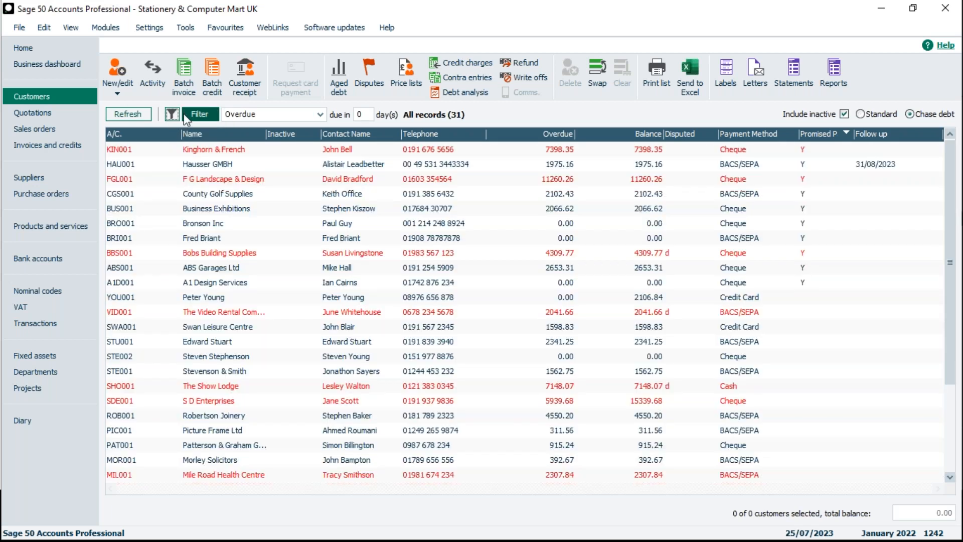
{"action": "left_click", "coordinate": [202, 116]}
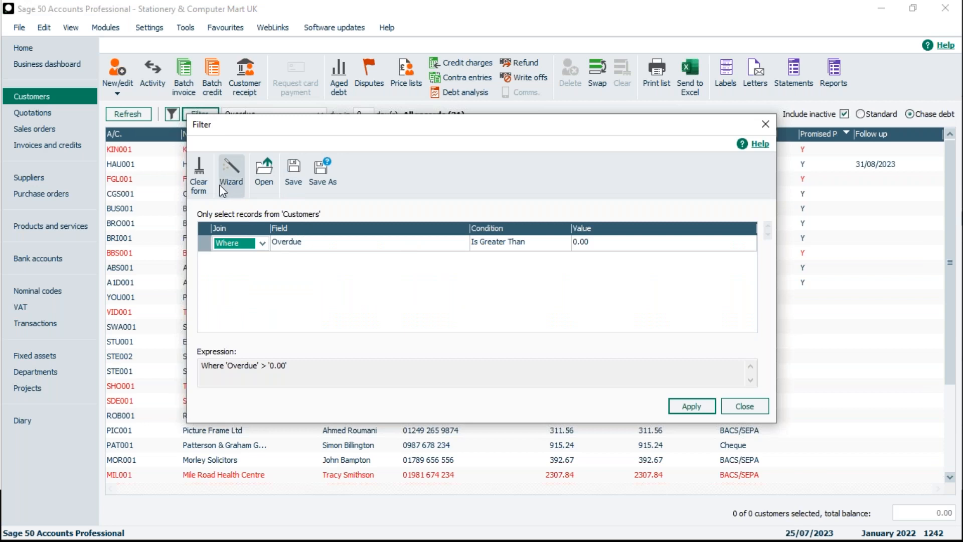
{"action": "left_click", "coordinate": [198, 178]}
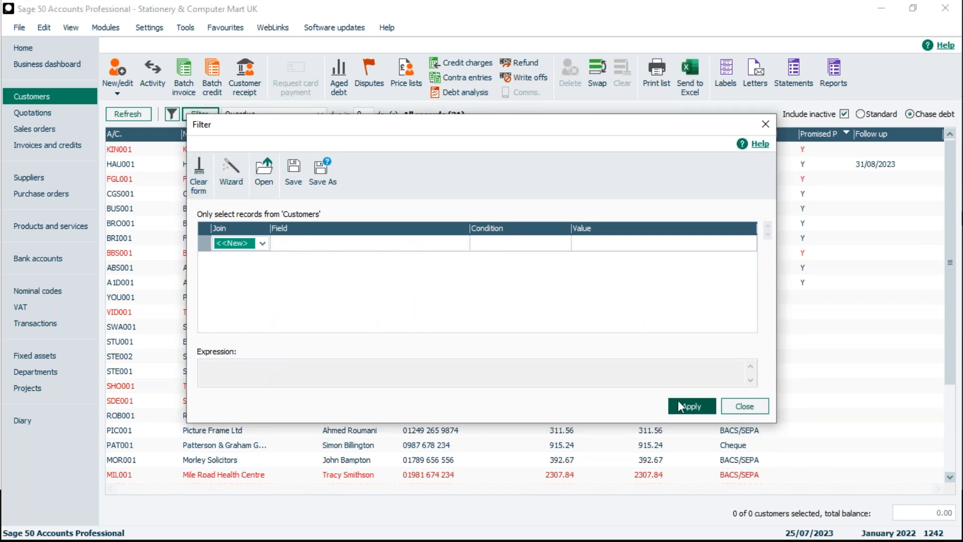
{"action": "left_click", "coordinate": [694, 408]}
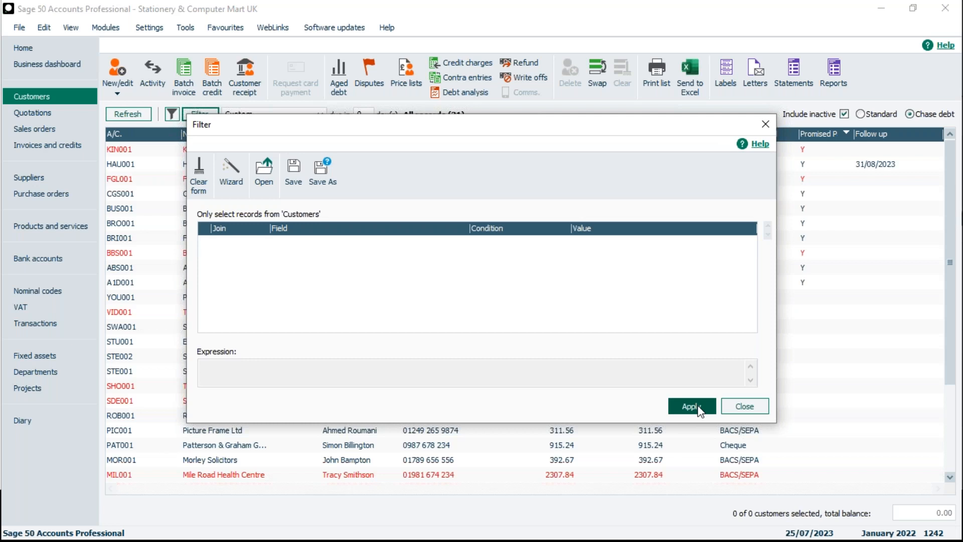
Add a Where criterion to the customer filter using the Account On Hold field
{"action": "left_click", "coordinate": [236, 243]}
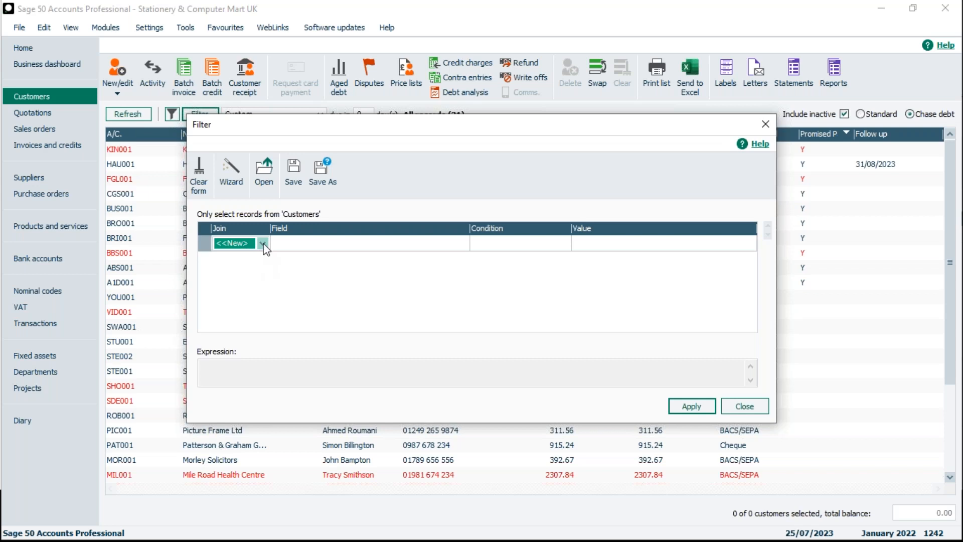
{"action": "left_click", "coordinate": [263, 244]}
{"action": "left_click", "coordinate": [251, 266]}
{"action": "left_click", "coordinate": [284, 247]}
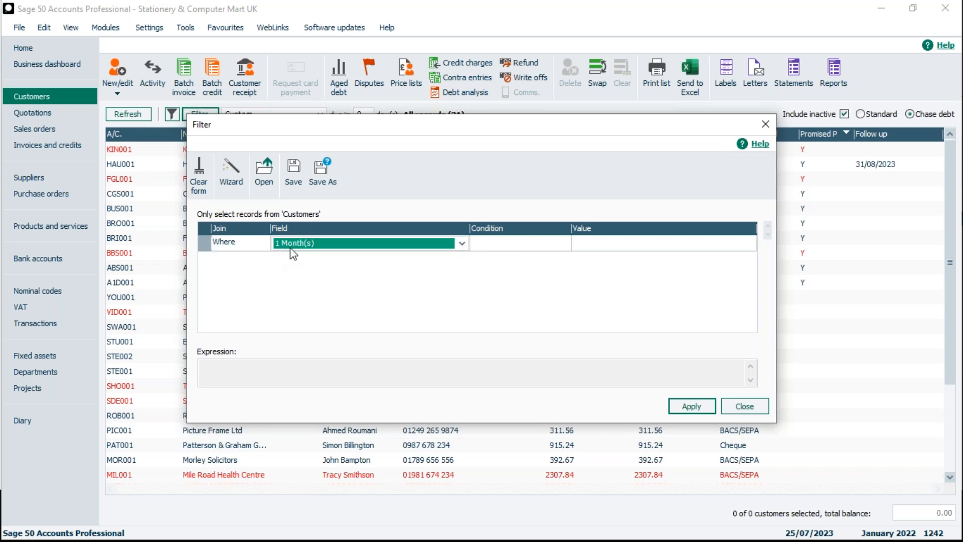
{"action": "left_click", "coordinate": [461, 244]}
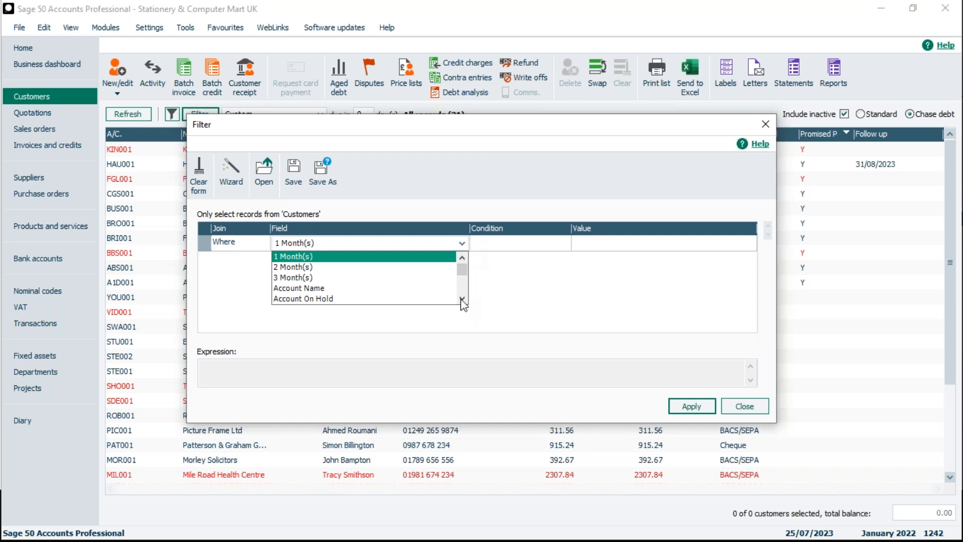
{"action": "left_click", "coordinate": [393, 299]}
Set the Account On Hold criterion to Is Equal To Yes and apply the filter to the customer list
{"action": "left_click", "coordinate": [558, 245]}
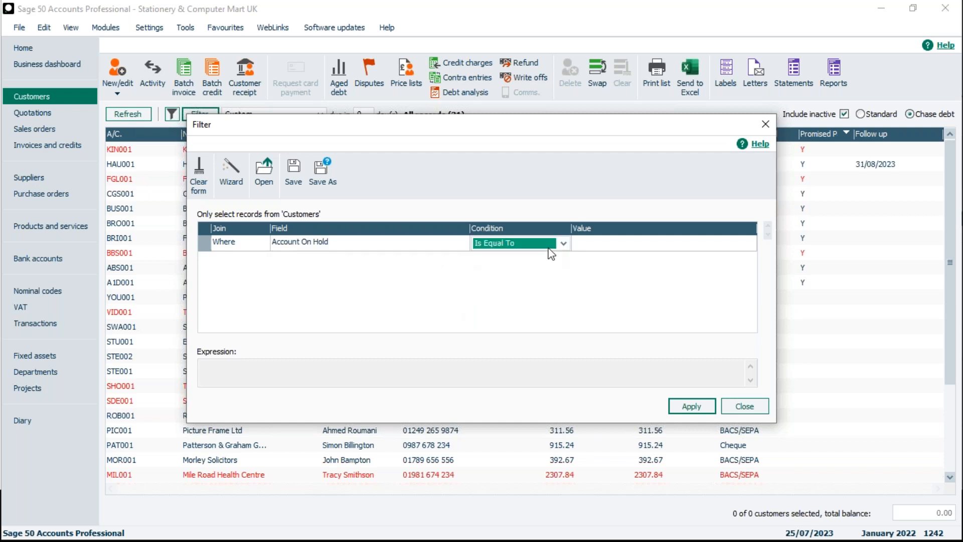
{"action": "left_click", "coordinate": [563, 243]}
{"action": "left_click", "coordinate": [597, 244]}
{"action": "left_click", "coordinate": [618, 249]}
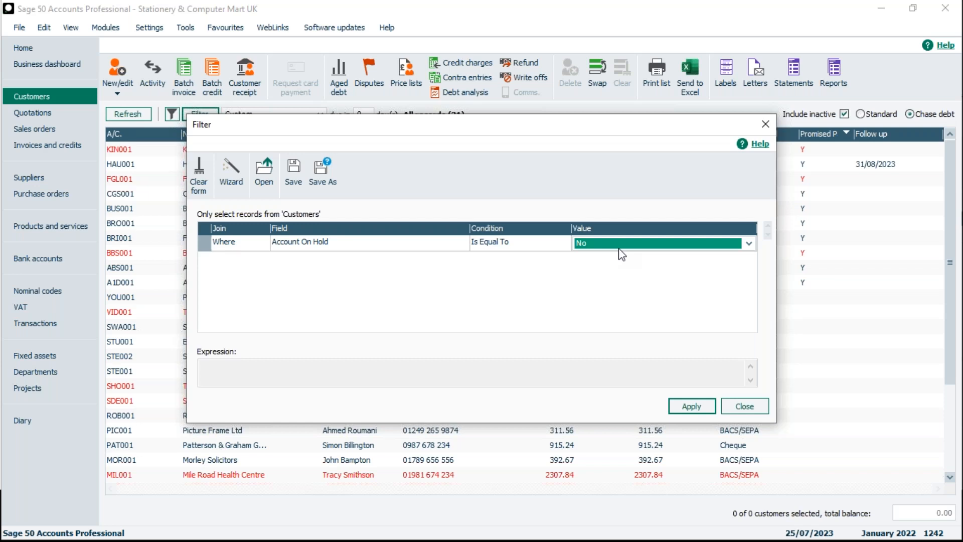
{"action": "left_click", "coordinate": [748, 243]}
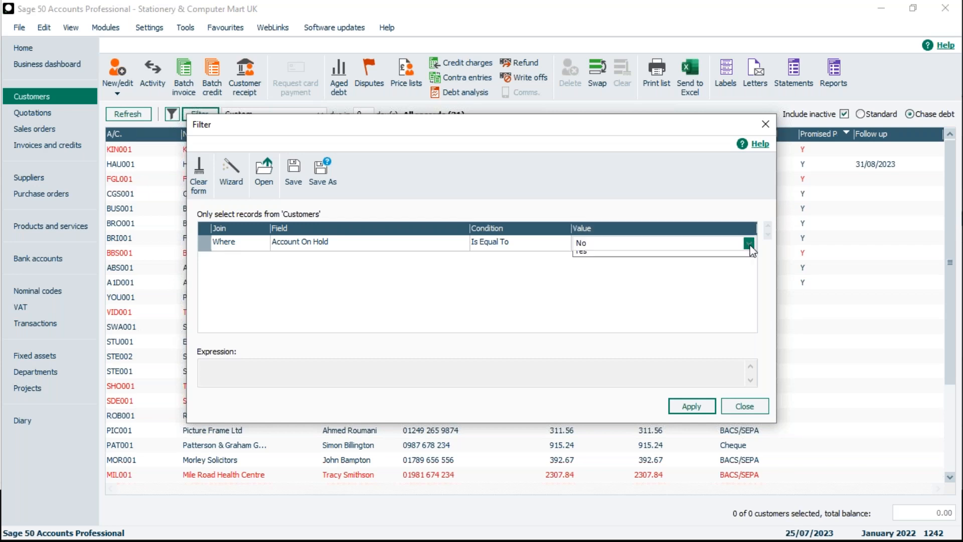
{"action": "left_click", "coordinate": [738, 267]}
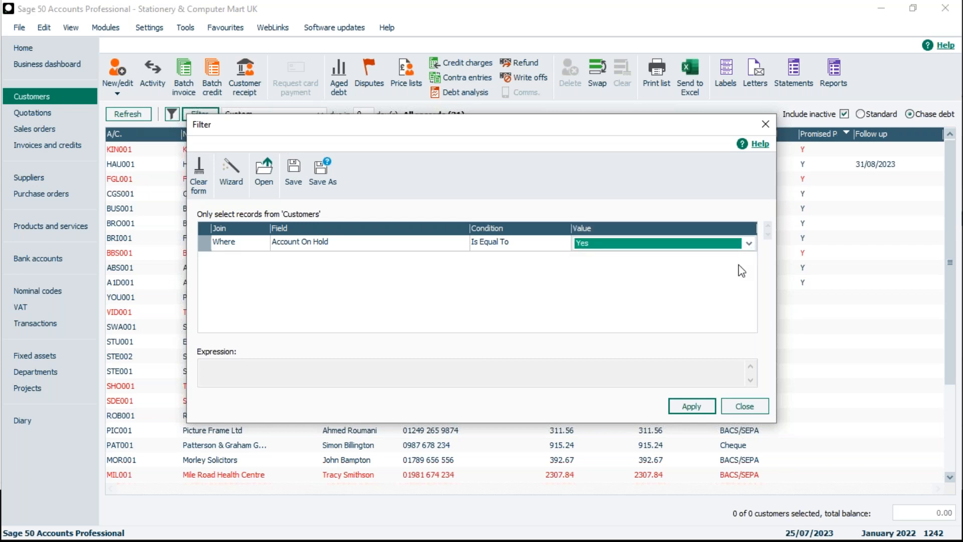
{"action": "left_click", "coordinate": [704, 410]}
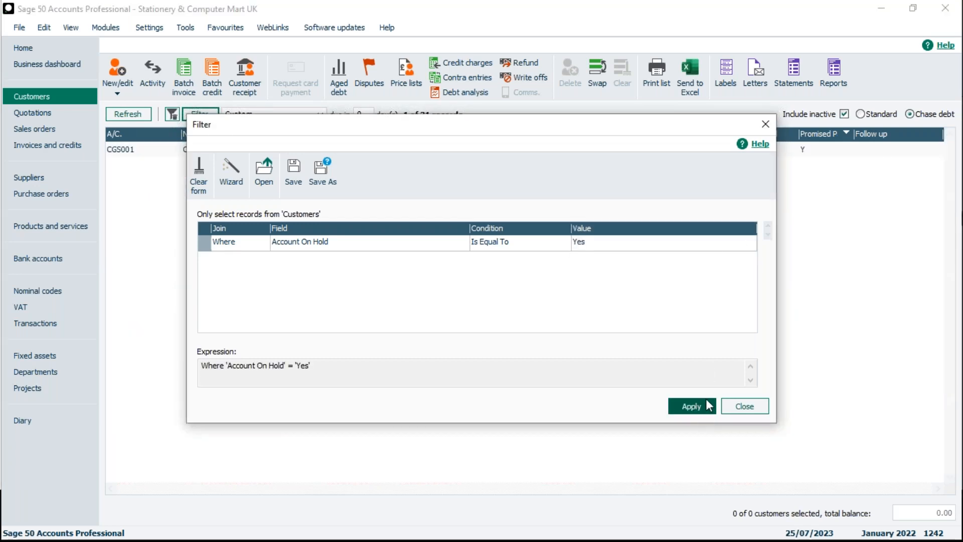
{"action": "left_click", "coordinate": [758, 407]}
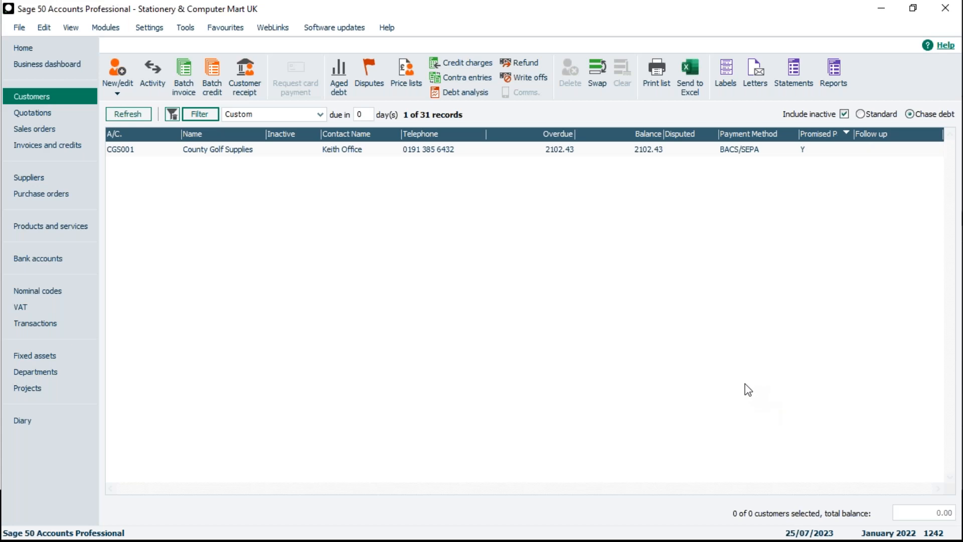
Open the County Golf Supplies record and examine its account status options under Credit Control, leaving the record unsaved
{"action": "left_click", "coordinate": [438, 154]}
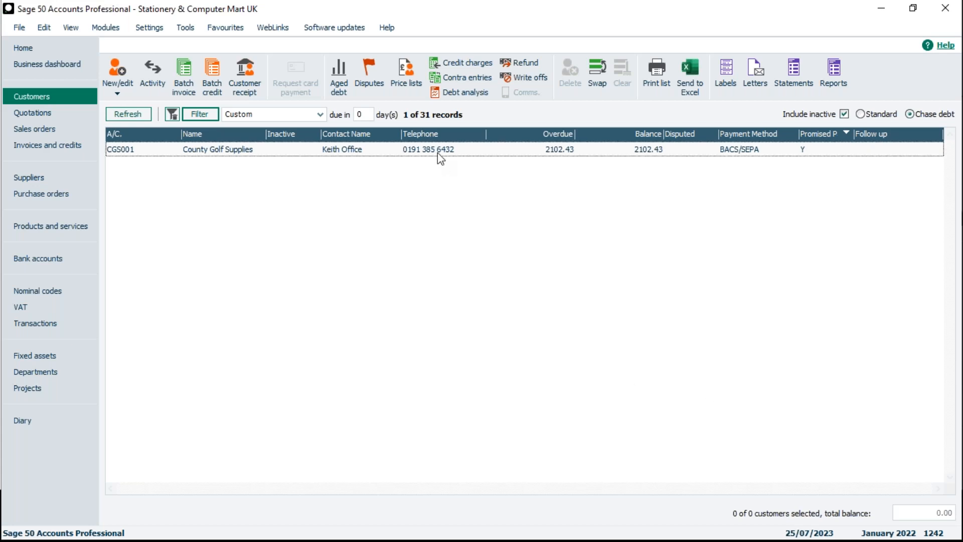
{"action": "double_click", "coordinate": [437, 152]}
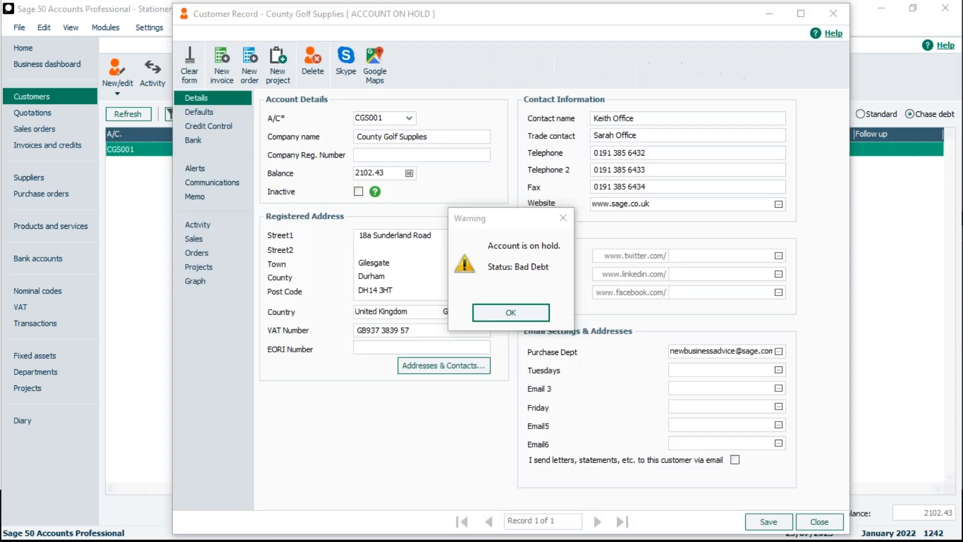
{"action": "left_click", "coordinate": [534, 314]}
{"action": "left_click", "coordinate": [215, 128]}
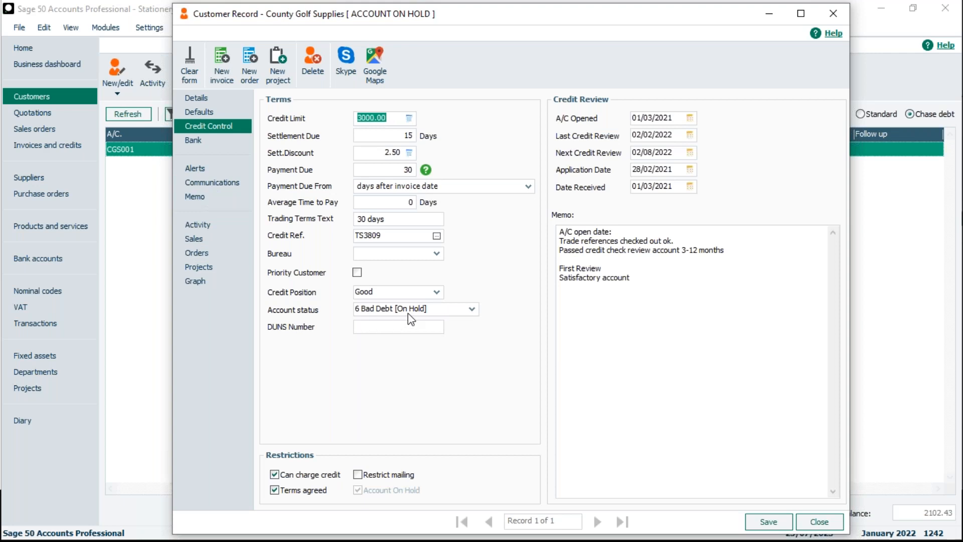
{"action": "left_click", "coordinate": [472, 308]}
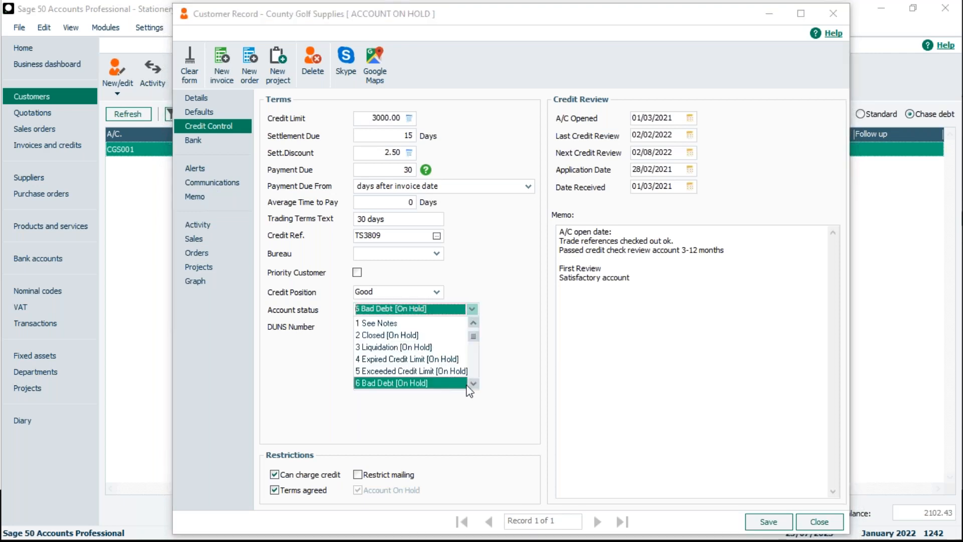
{"action": "left_click", "coordinate": [835, 531]}
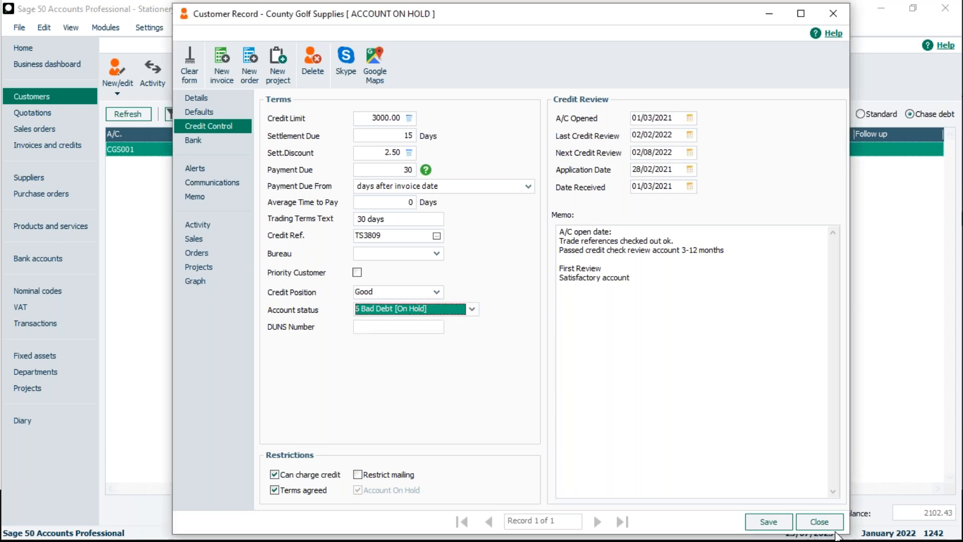
{"action": "left_click", "coordinate": [833, 521]}
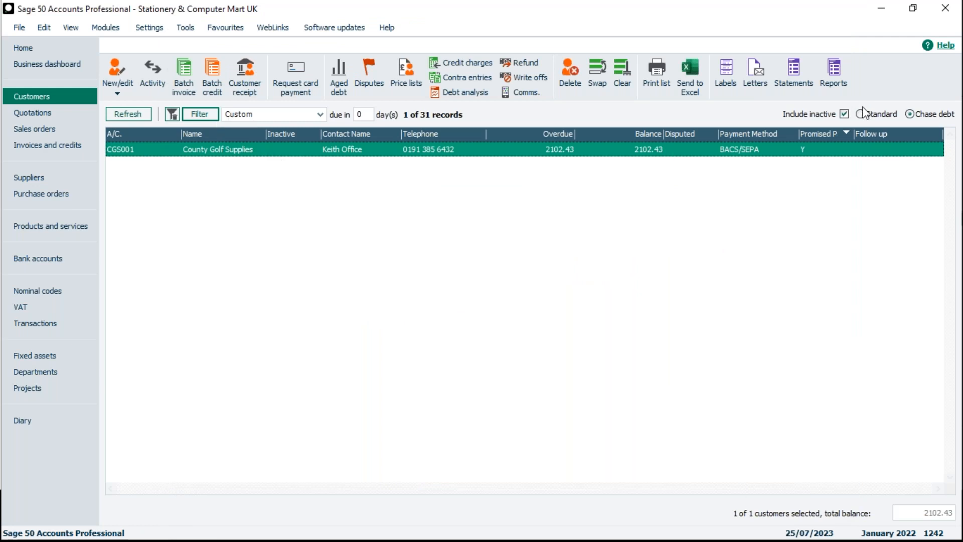
Switch the customer list to the Standard view and save its address filter criteria as Durham
{"action": "left_click", "coordinate": [860, 114]}
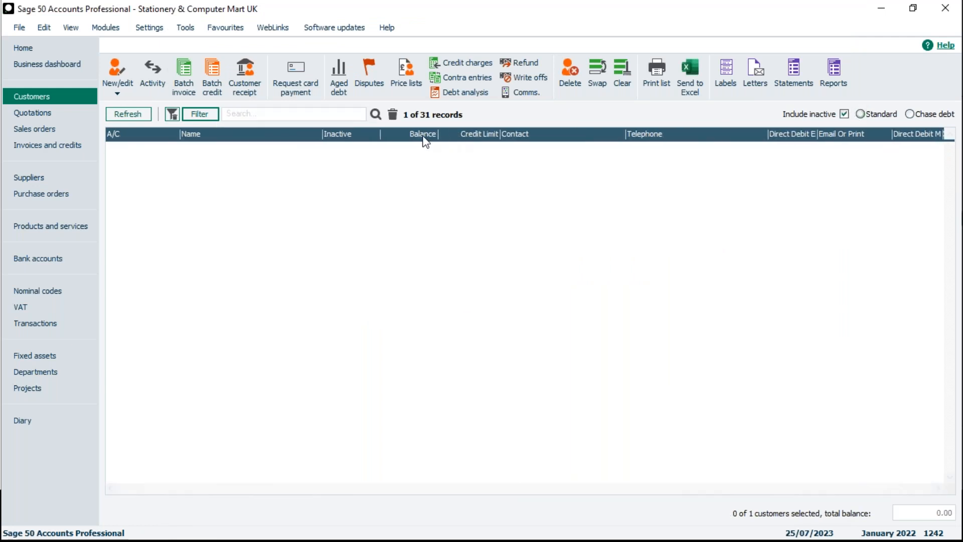
{"action": "left_click", "coordinate": [191, 120]}
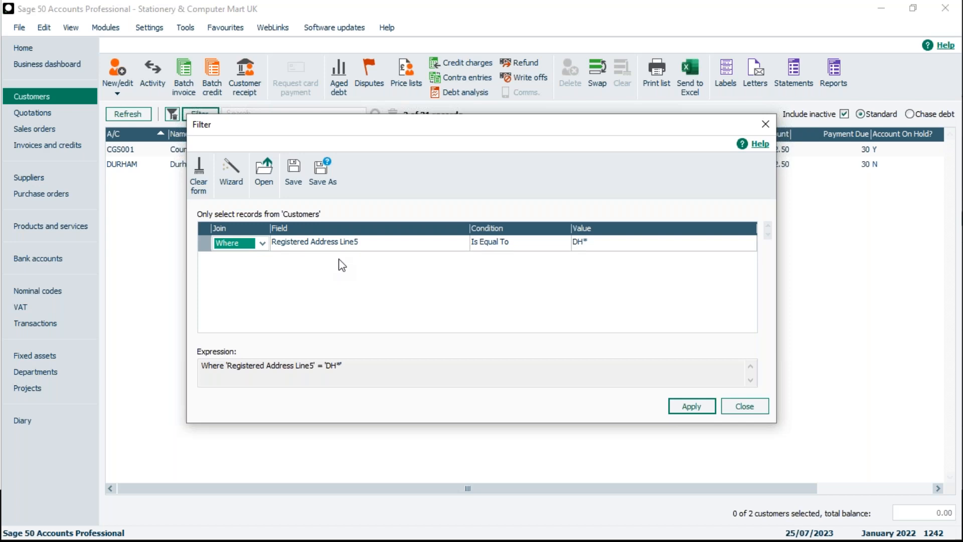
{"action": "left_click", "coordinate": [326, 174]}
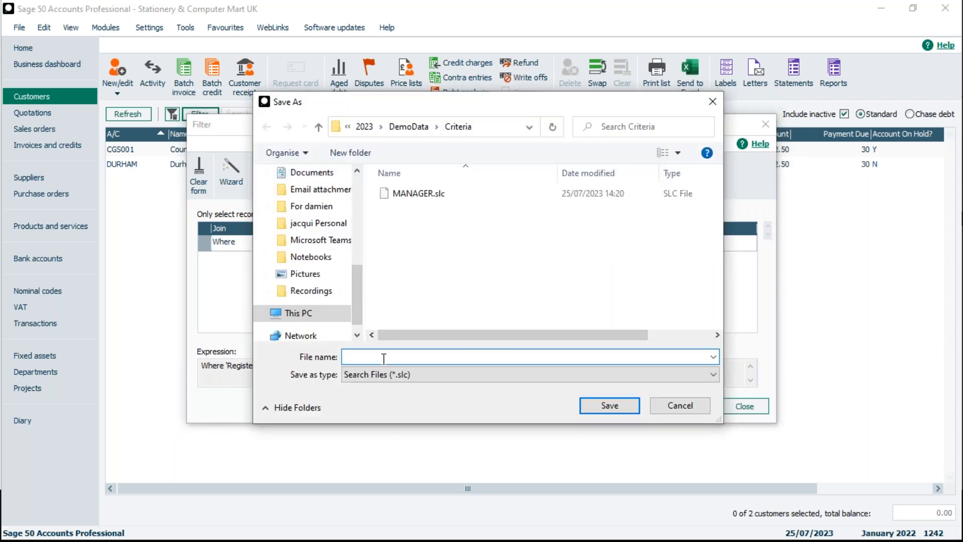
{"action": "type", "text": "Durham"}
{"action": "left_click", "coordinate": [608, 409]}
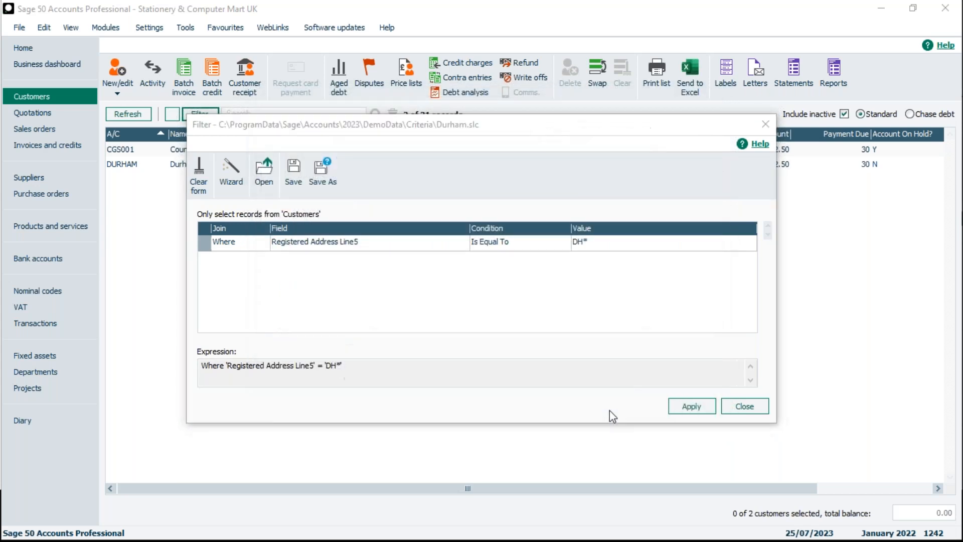
{"action": "left_click", "coordinate": [738, 410]}
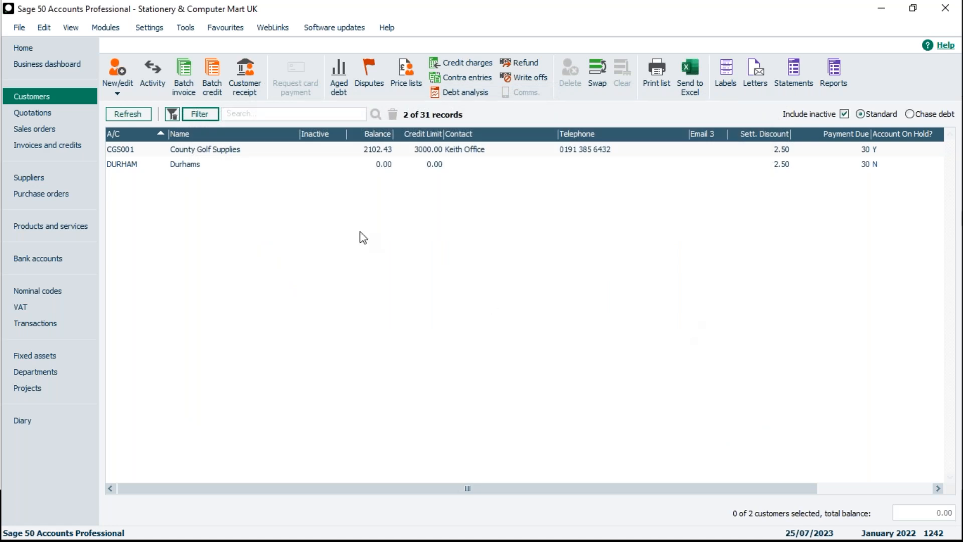
Load the saved Durham.slc criteria into the customer filter and close the filter
{"action": "left_click", "coordinate": [213, 117]}
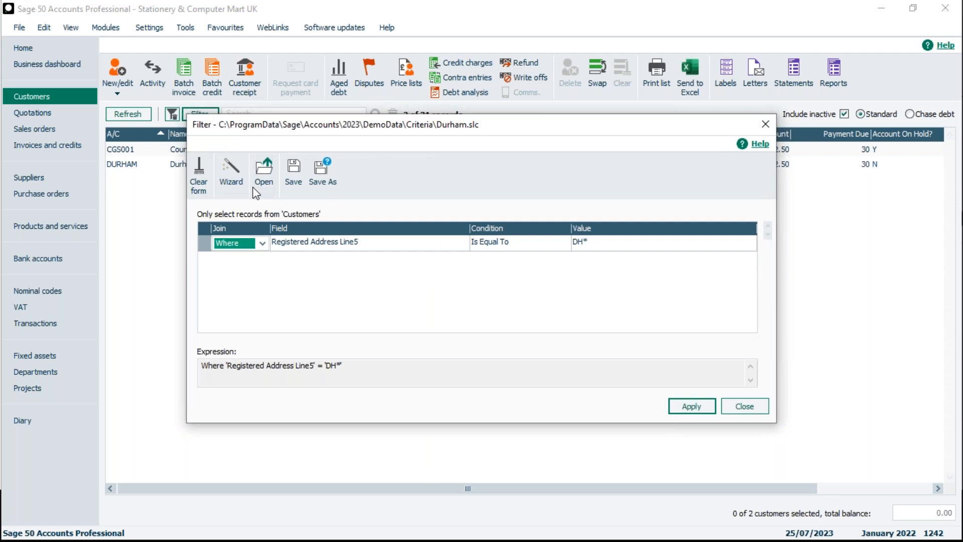
{"action": "left_click", "coordinate": [263, 175]}
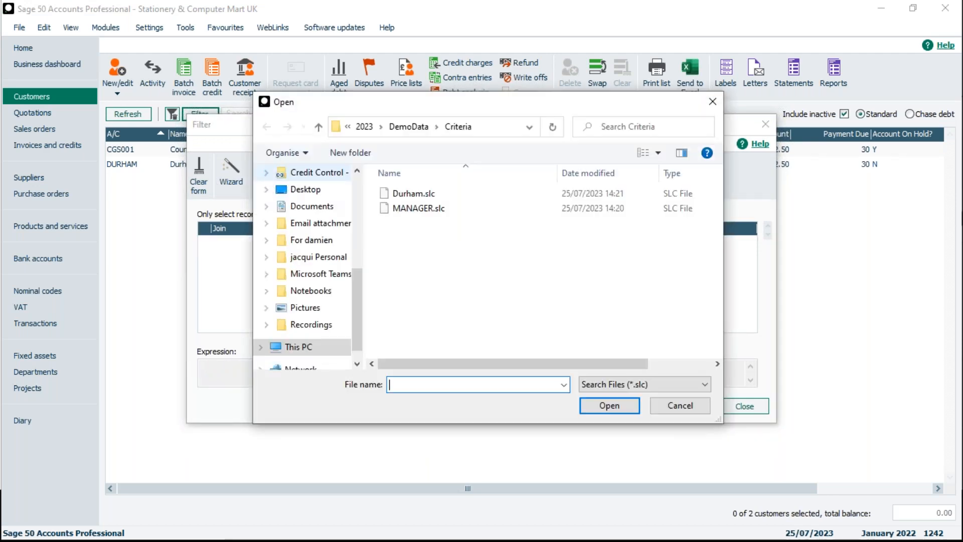
{"action": "double_click", "coordinate": [406, 193]}
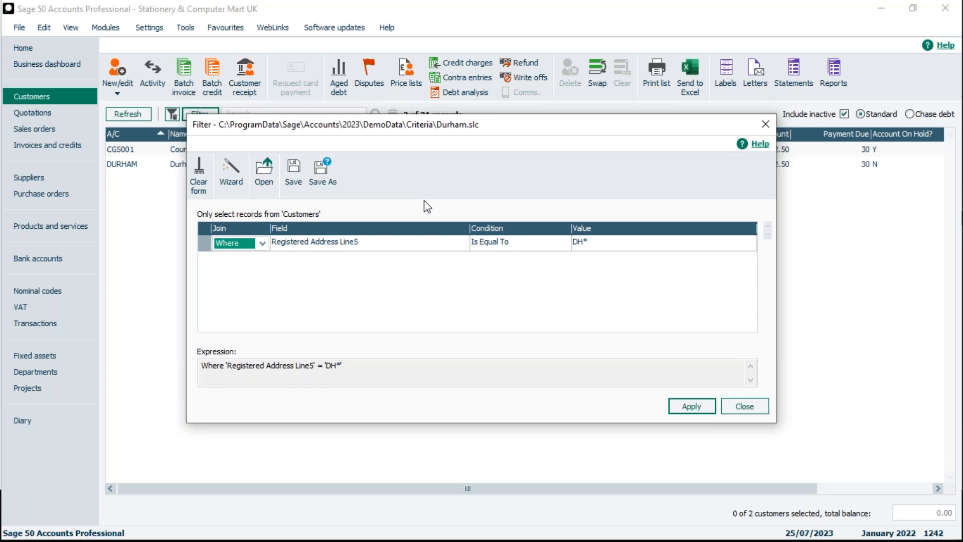
{"action": "left_click", "coordinate": [739, 410]}
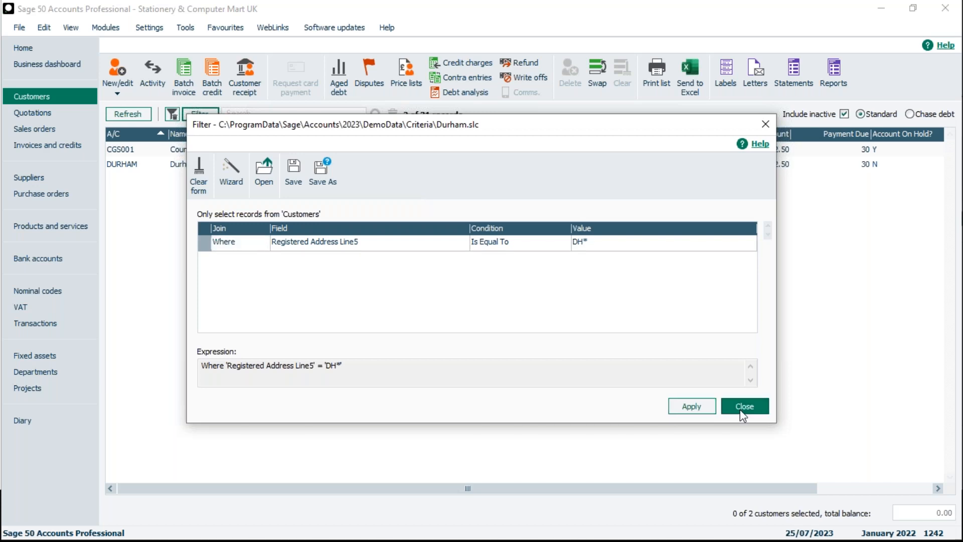
{"action": "left_click", "coordinate": [743, 412]}
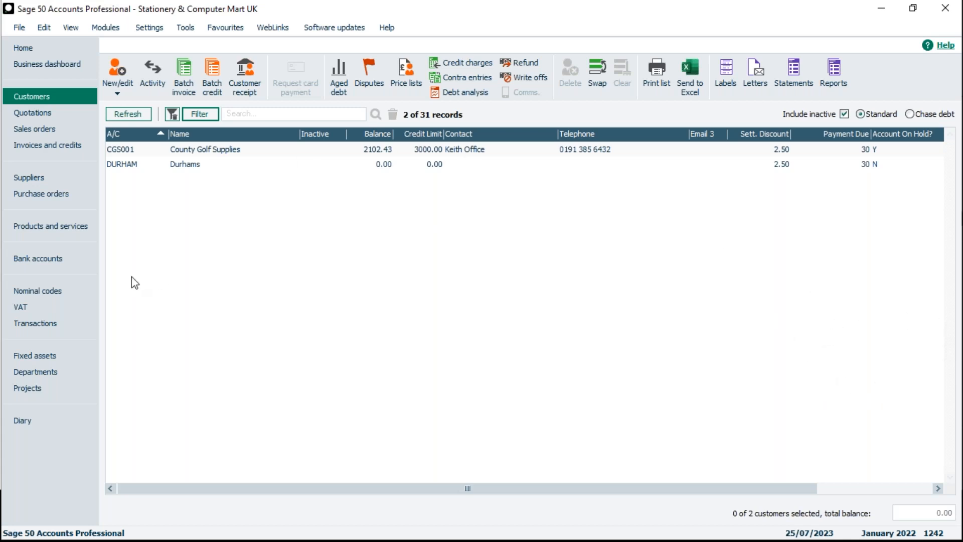
Change the customer filter criterion's field to Default Nominal Code
{"action": "left_click", "coordinate": [200, 114]}
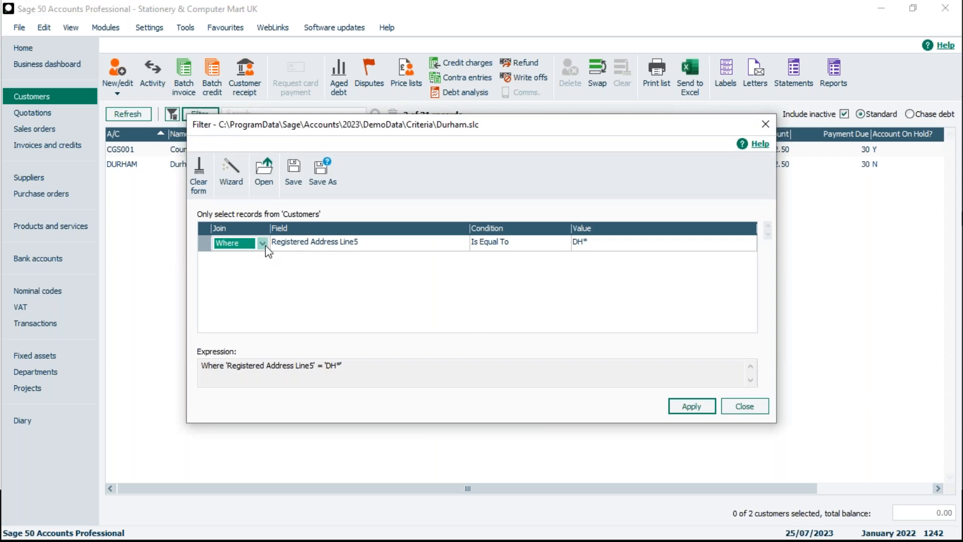
{"action": "left_click", "coordinate": [368, 243]}
{"action": "left_click", "coordinate": [461, 243]}
{"action": "scroll", "coordinate": [432, 272], "scroll_direction": "down", "scroll_amount": 1}
{"action": "scroll", "coordinate": [431, 281], "scroll_direction": "down", "scroll_amount": 5}
{"action": "left_click_drag", "start_coordinate": [462, 291], "coordinate": [430, 279]}
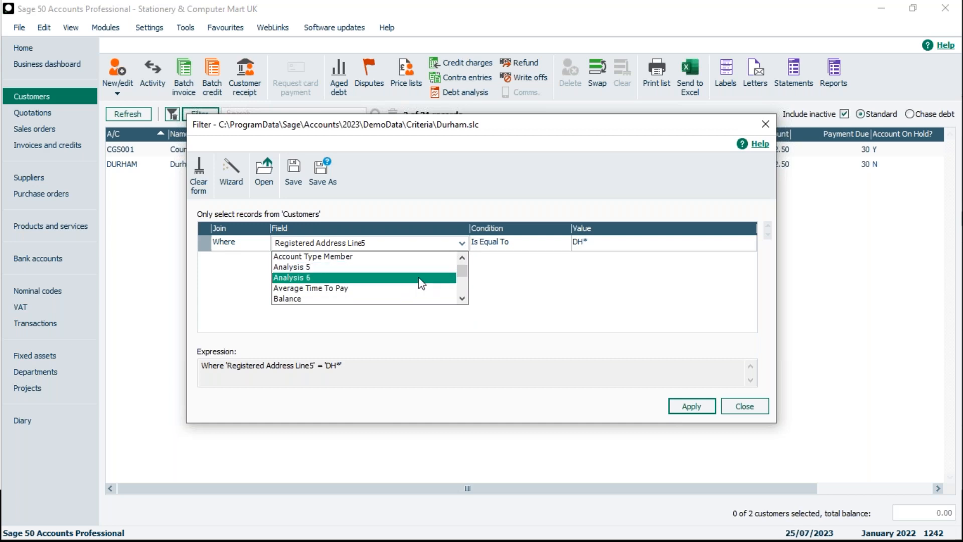
{"action": "scroll", "coordinate": [426, 278], "scroll_direction": "down", "scroll_amount": 4}
{"action": "scroll", "coordinate": [406, 269], "scroll_direction": "down", "scroll_amount": 4}
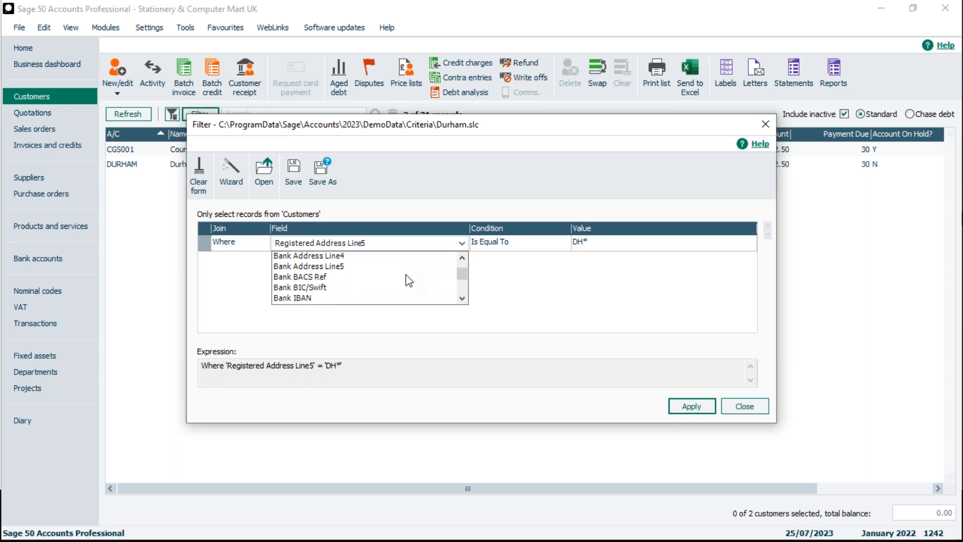
{"action": "scroll", "coordinate": [369, 284], "scroll_direction": "down", "scroll_amount": 8}
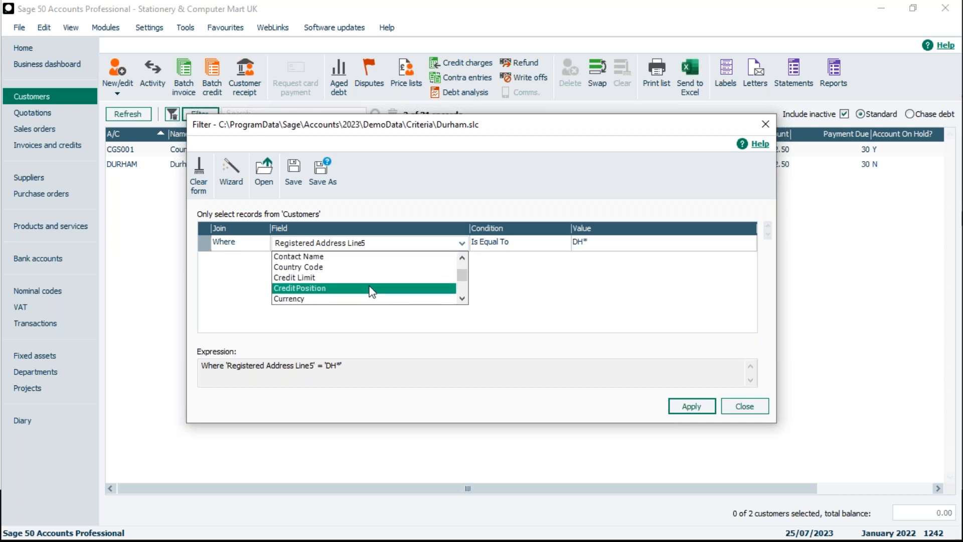
{"action": "scroll", "coordinate": [364, 290], "scroll_direction": "down", "scroll_amount": 8}
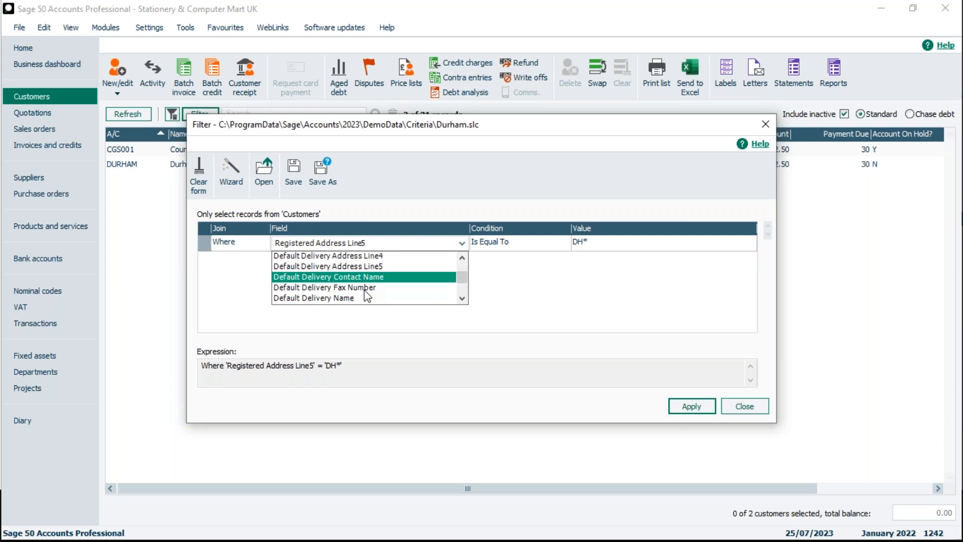
{"action": "scroll", "coordinate": [367, 295], "scroll_direction": "down", "scroll_amount": 2}
{"action": "left_click", "coordinate": [318, 267]}
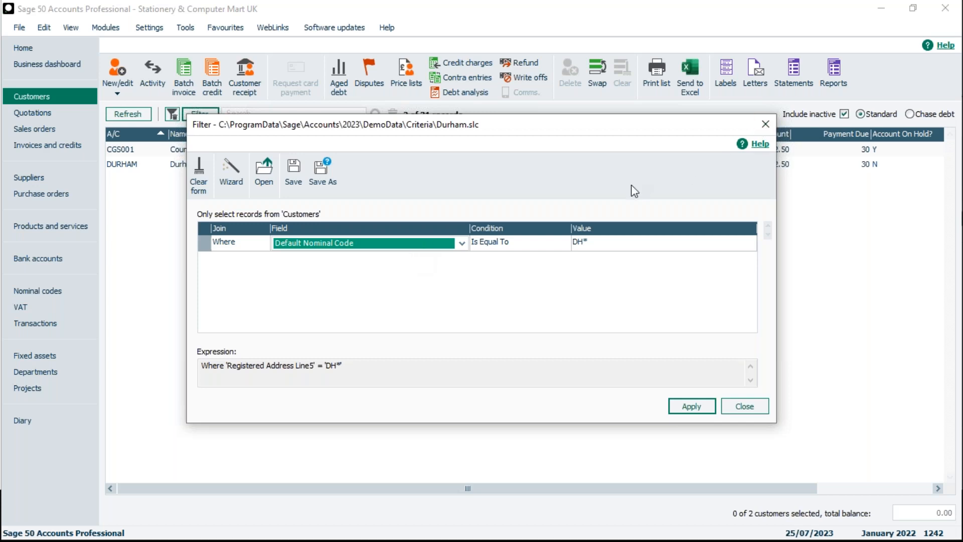
Close the customer filter without keeping its modified criterion, and view the available columns for the customer list
{"action": "left_click", "coordinate": [766, 124]}
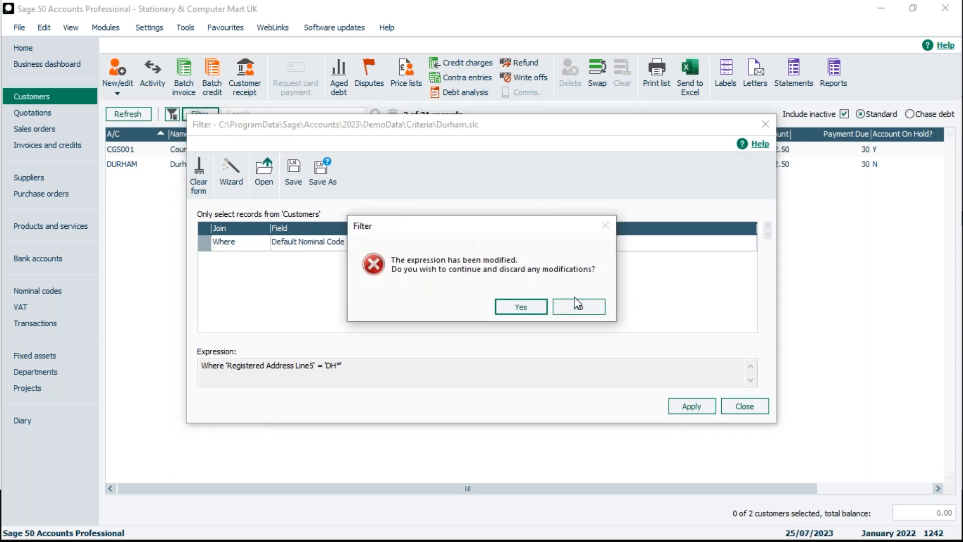
{"action": "left_click", "coordinate": [519, 306]}
{"action": "right_click", "coordinate": [502, 134]}
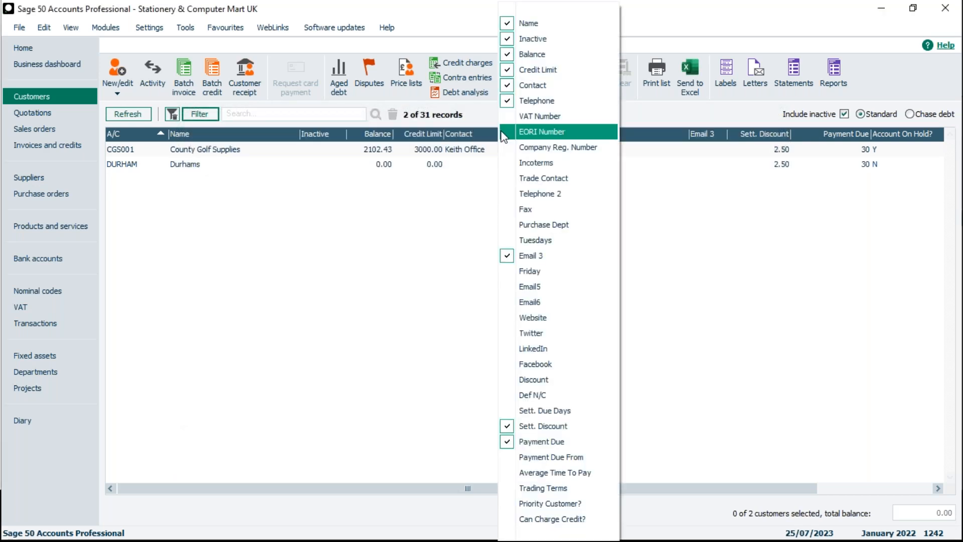
{"action": "left_click", "coordinate": [458, 236]}
Open the County Golf Supplies record, examine the default nominal code settings under Defaults, and close the record unsaved
{"action": "left_click", "coordinate": [212, 152]}
{"action": "double_click", "coordinate": [212, 151]}
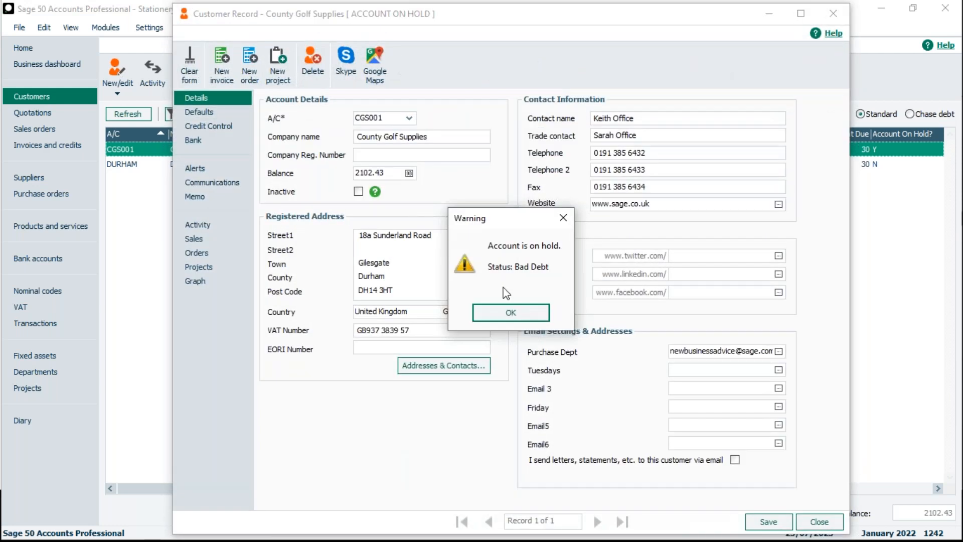
{"action": "left_click", "coordinate": [509, 311]}
{"action": "left_click", "coordinate": [200, 113]}
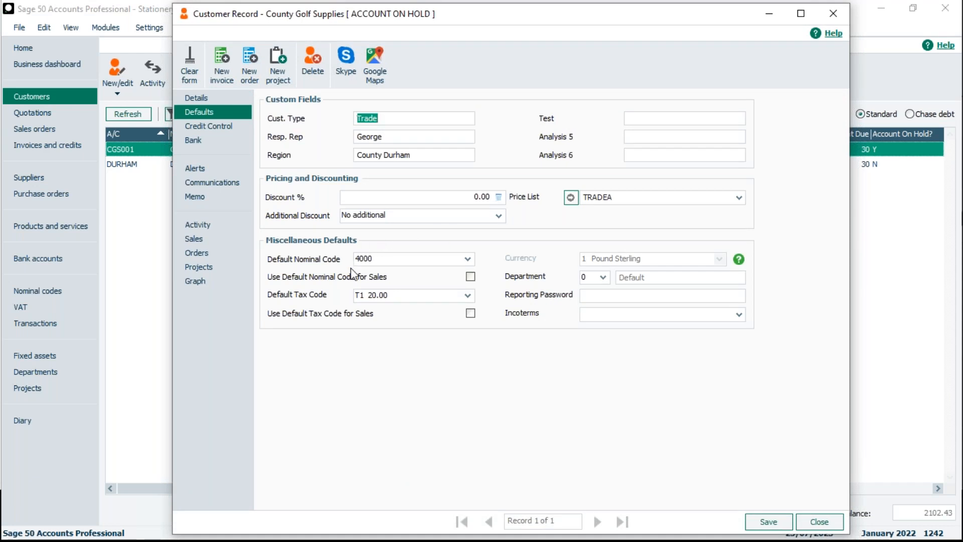
{"action": "left_click", "coordinate": [819, 521]}
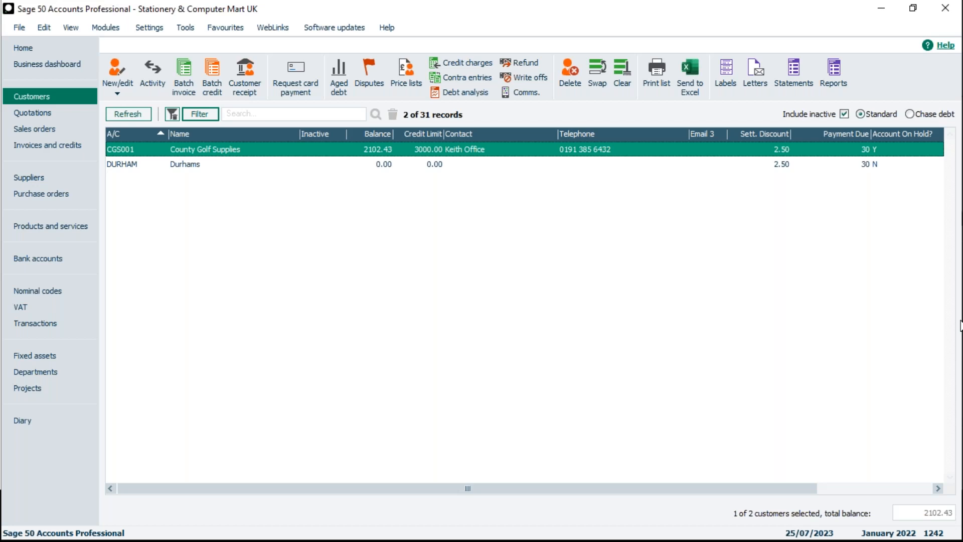
Clear the customer filter form and browse the Turnover fields available for a new Where criterion, discarding the changes
{"action": "left_click", "coordinate": [200, 114]}
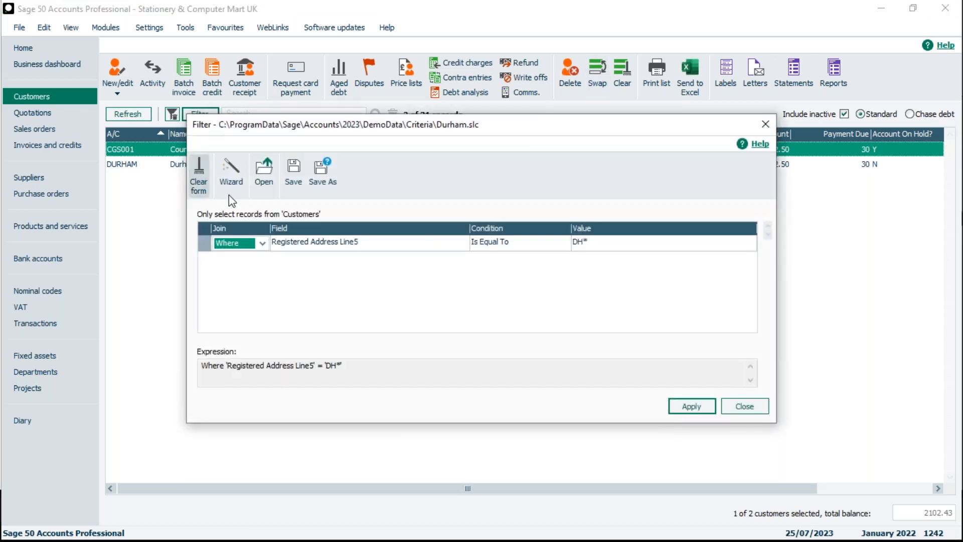
{"action": "left_click", "coordinate": [201, 187]}
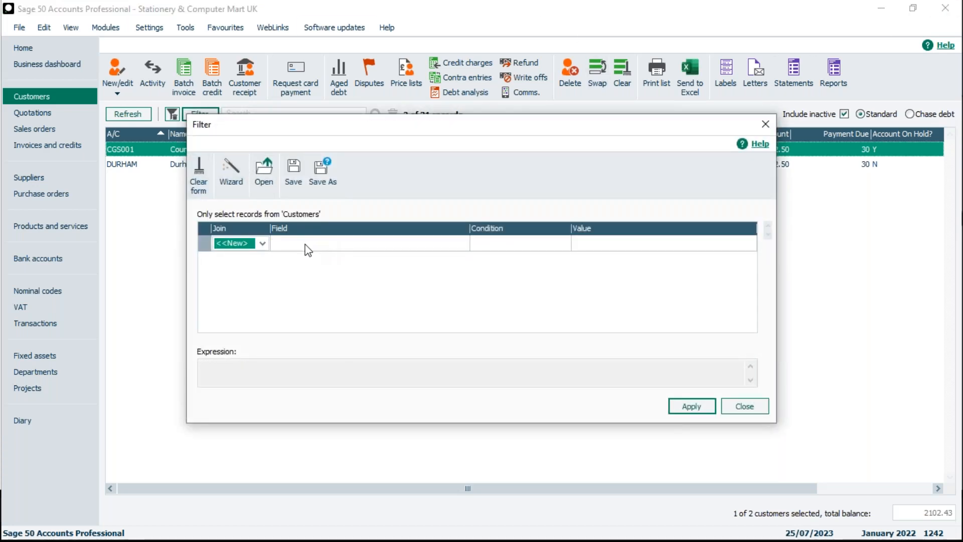
{"action": "left_click", "coordinate": [262, 243]}
{"action": "left_click", "coordinate": [254, 268]}
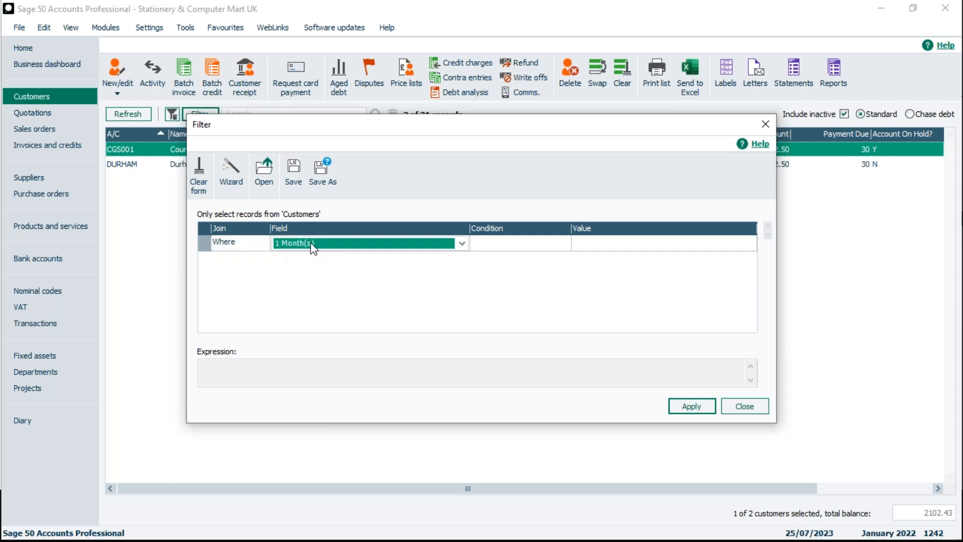
{"action": "key", "text": "t"}
{"action": "left_click", "coordinate": [462, 244]}
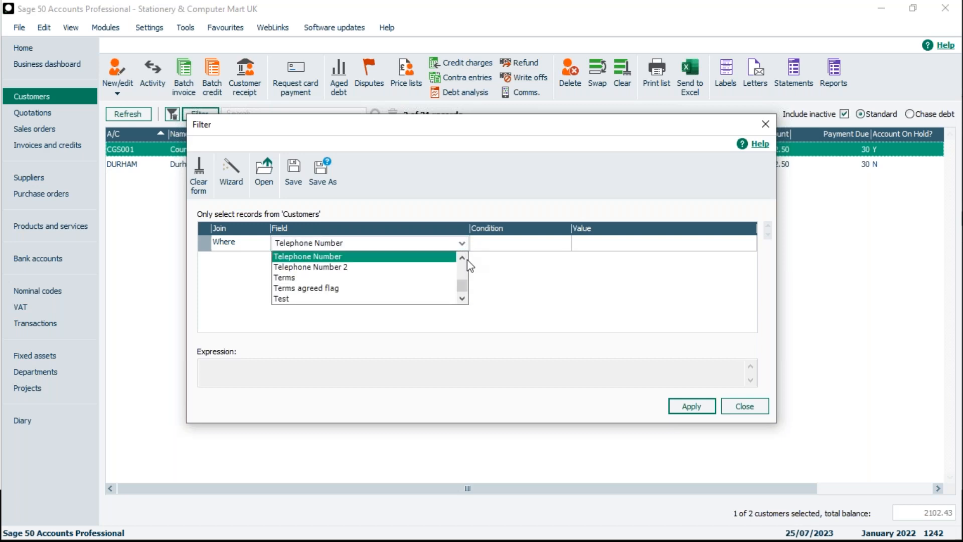
{"action": "left_click", "coordinate": [462, 298]}
{"action": "left_click", "coordinate": [462, 298]}
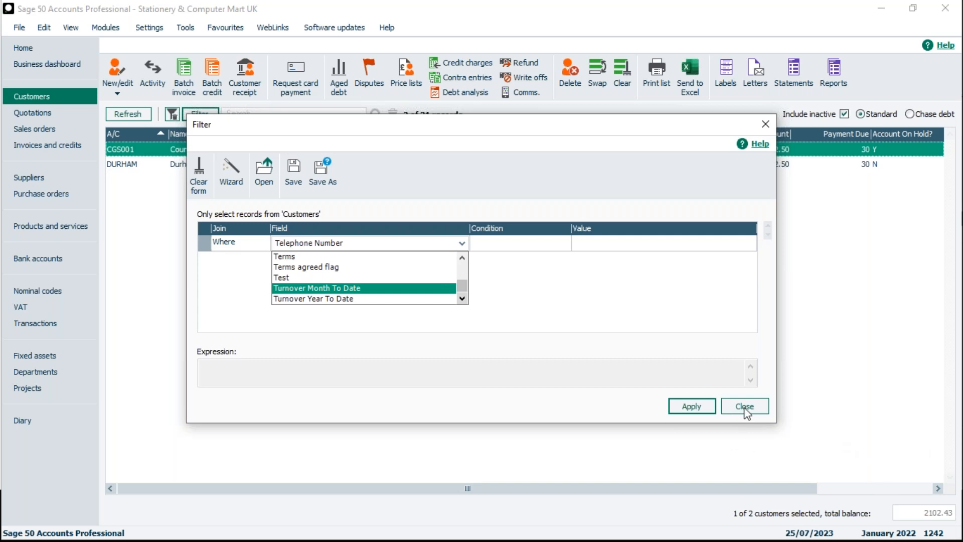
{"action": "left_click", "coordinate": [759, 410]}
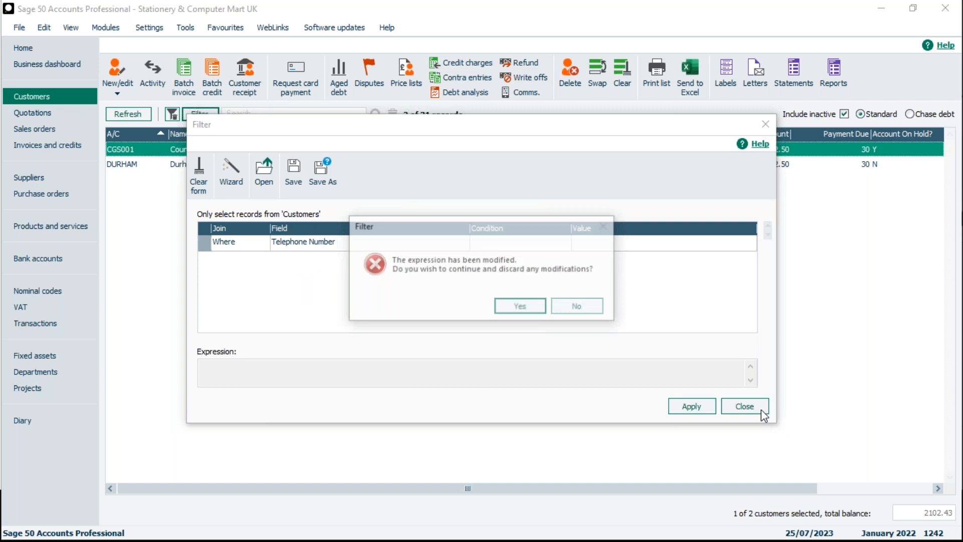
{"action": "left_click", "coordinate": [515, 311]}
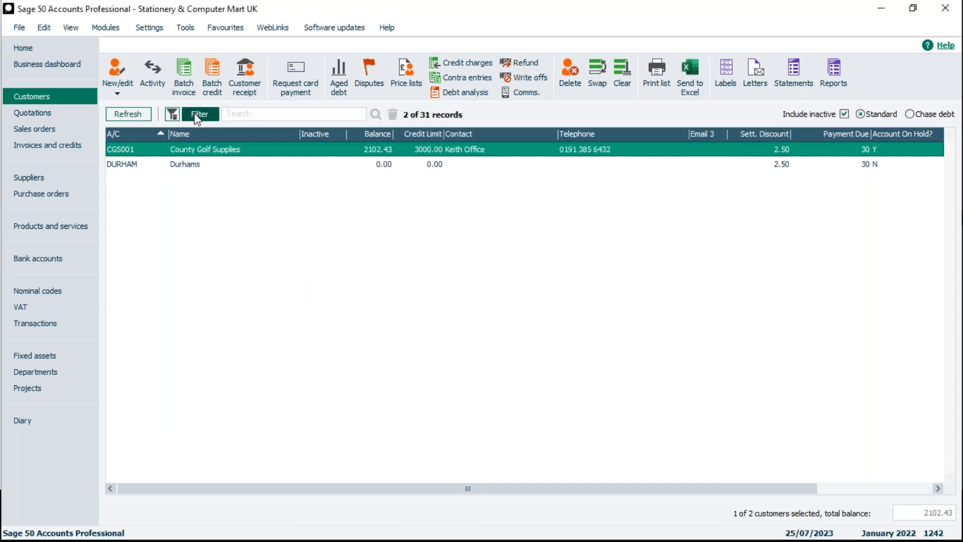
Turn off the applied customer filter and search the customer list by first name
{"action": "left_click", "coordinate": [173, 115]}
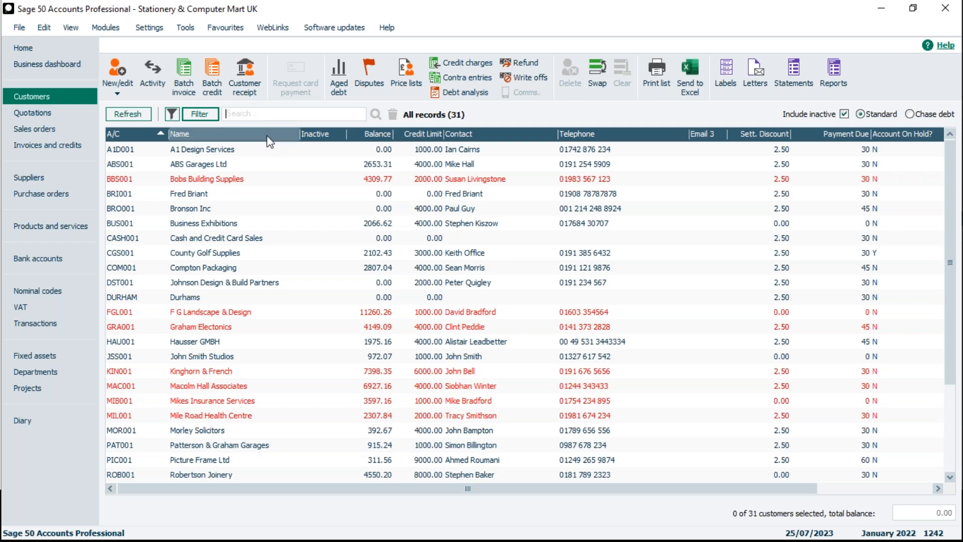
{"action": "type", "text": "john"}
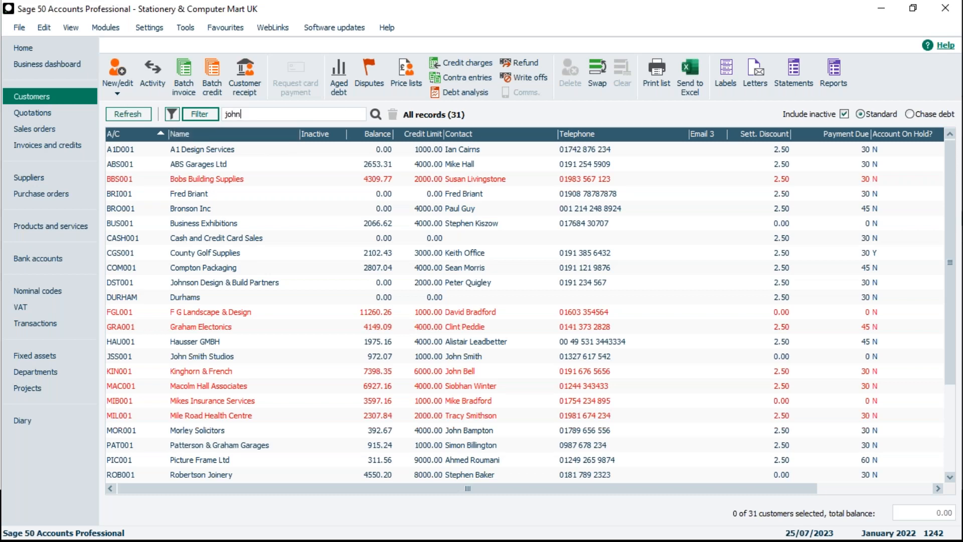
{"action": "left_click", "coordinate": [376, 116]}
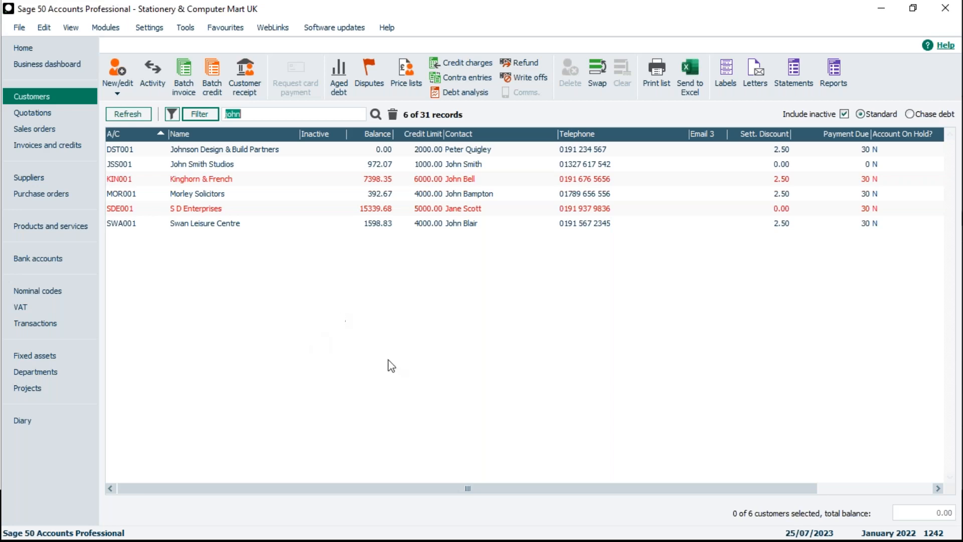
View the search and filter options in the Quotations list and return to Customers
{"action": "left_click", "coordinate": [61, 109]}
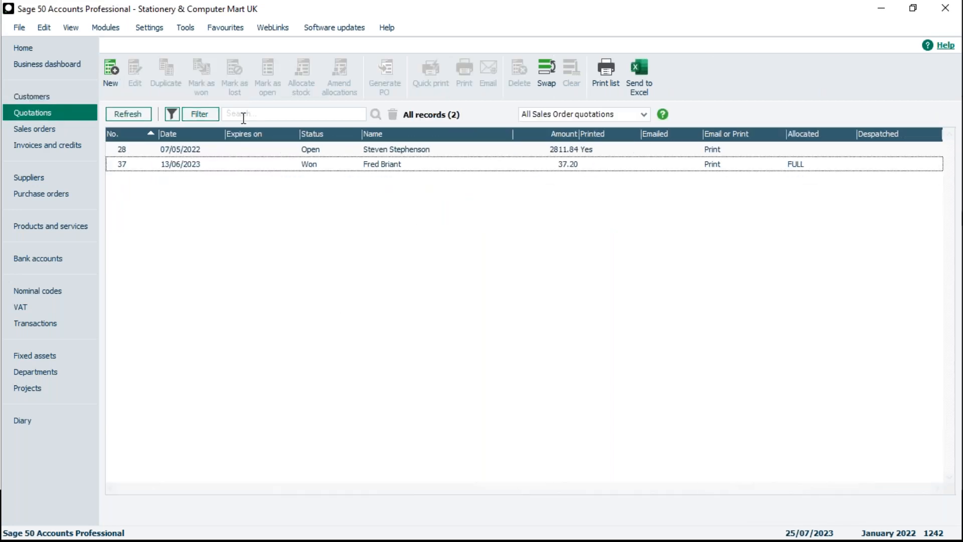
{"action": "left_click", "coordinate": [56, 99]}
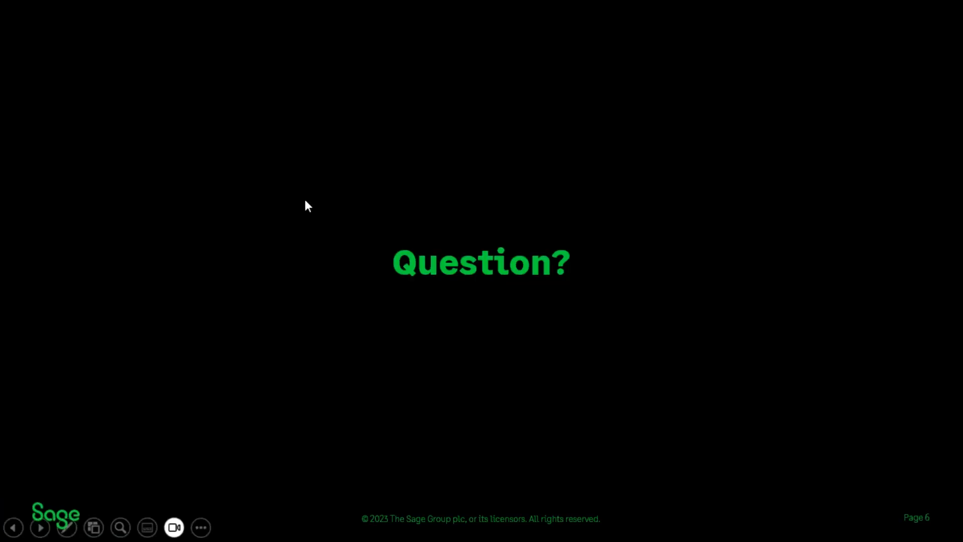
{"action": "key", "text": "Right"}
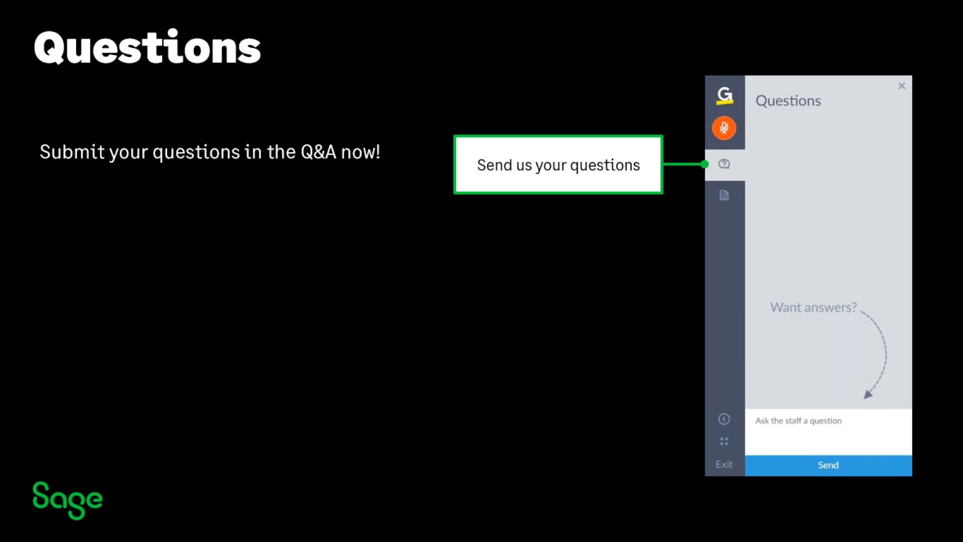
{"action": "key", "text": "Right"}
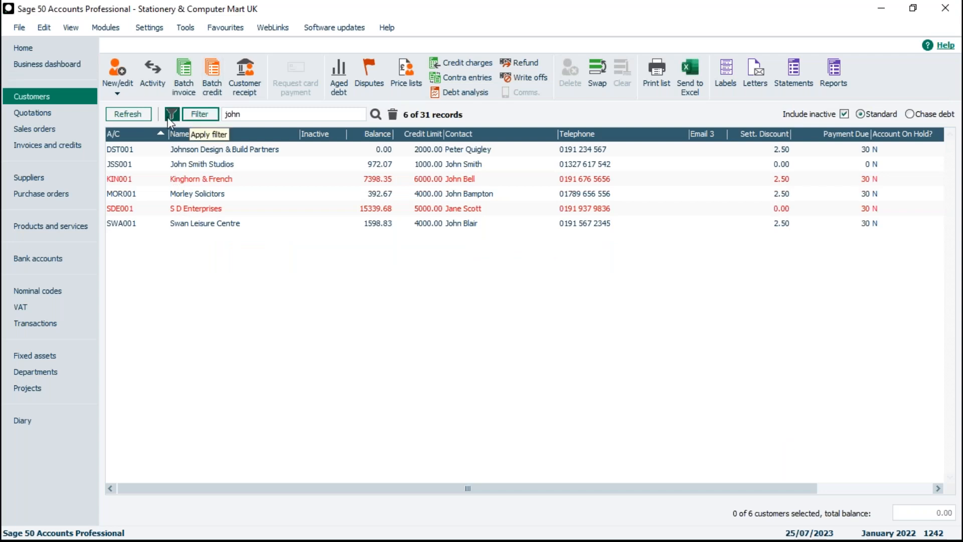
{"action": "left_click", "coordinate": [199, 114]}
{"action": "left_click", "coordinate": [262, 247]}
{"action": "left_click", "coordinate": [236, 257]}
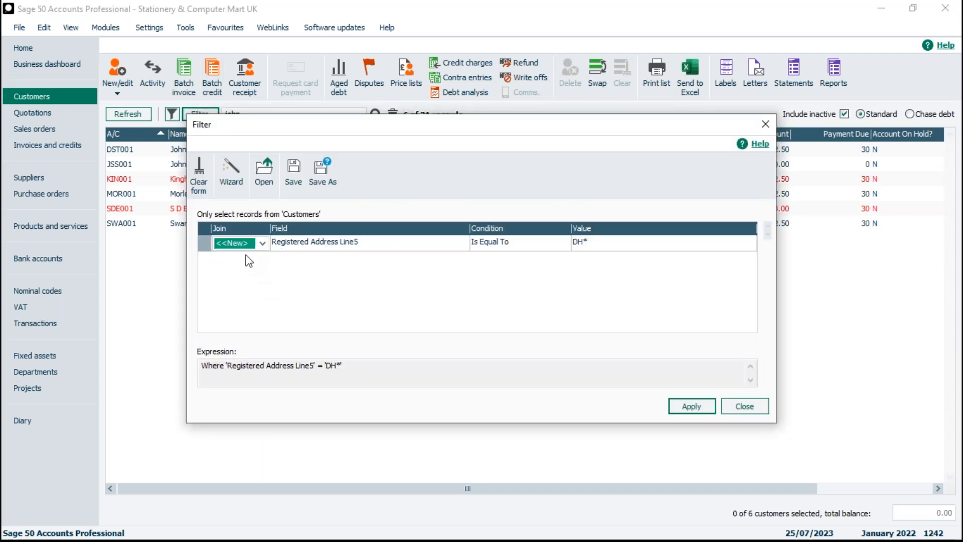
{"action": "left_click", "coordinate": [744, 406]}
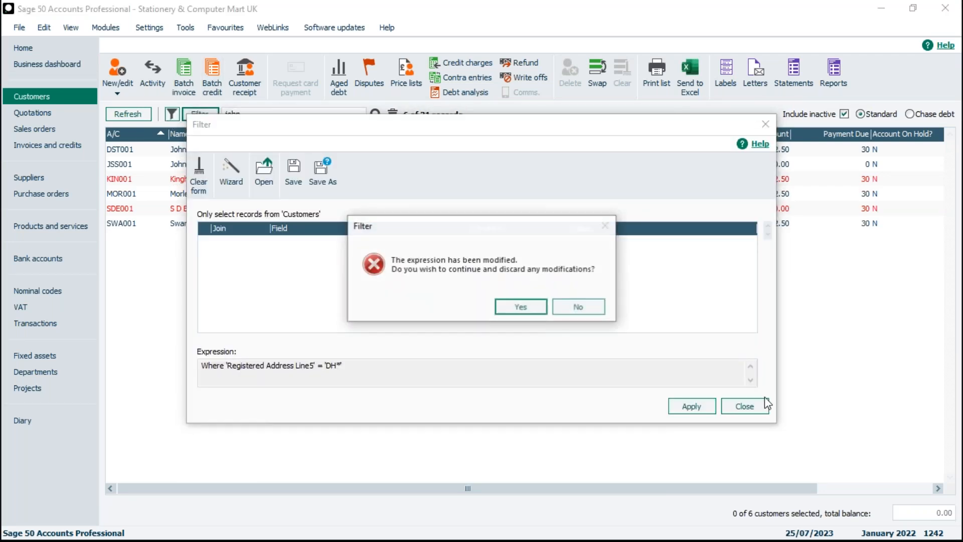
{"action": "left_click", "coordinate": [531, 314]}
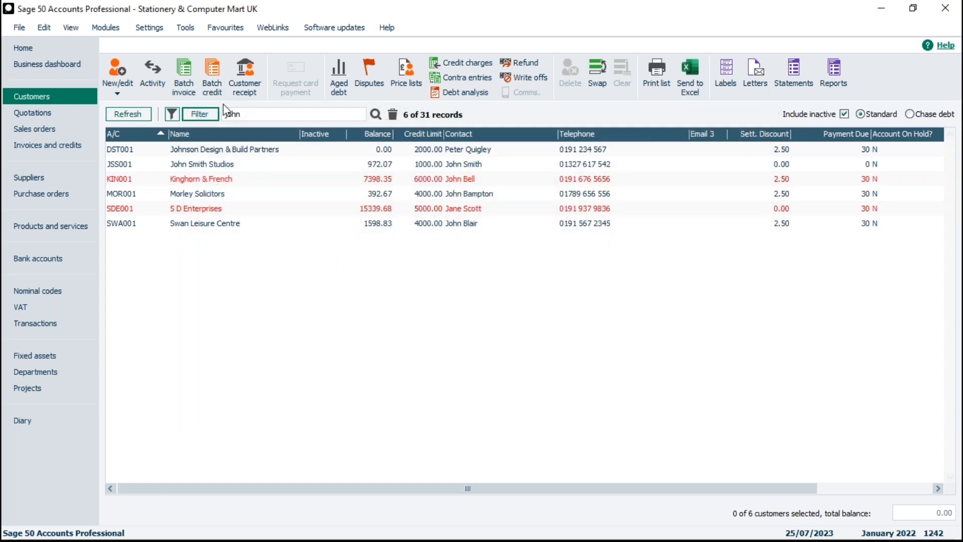
Clear the search on the customer list
{"action": "double_click", "coordinate": [279, 115]}
{"action": "left_click", "coordinate": [393, 114]}
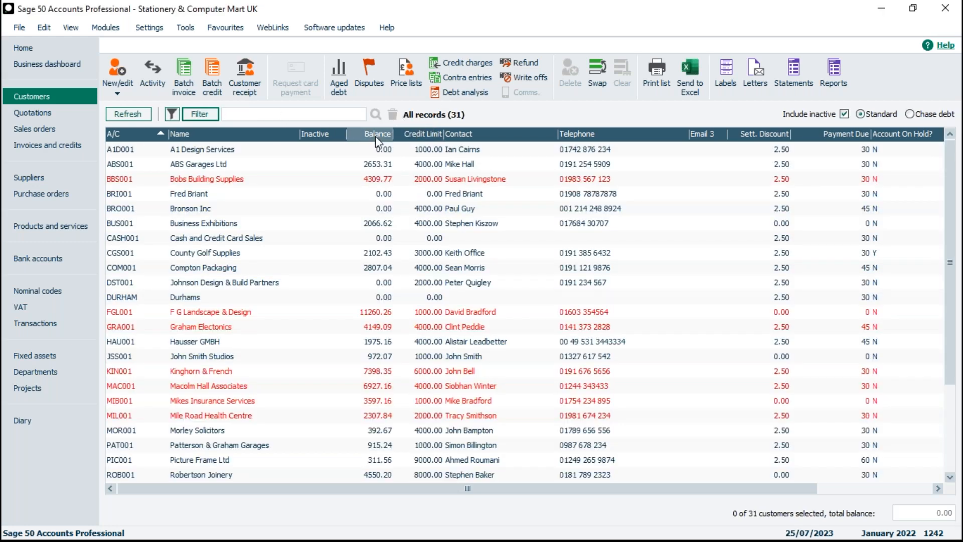
Start a customer filter with a Where criterion on the Last Invoice Date field
{"action": "left_click", "coordinate": [199, 115]}
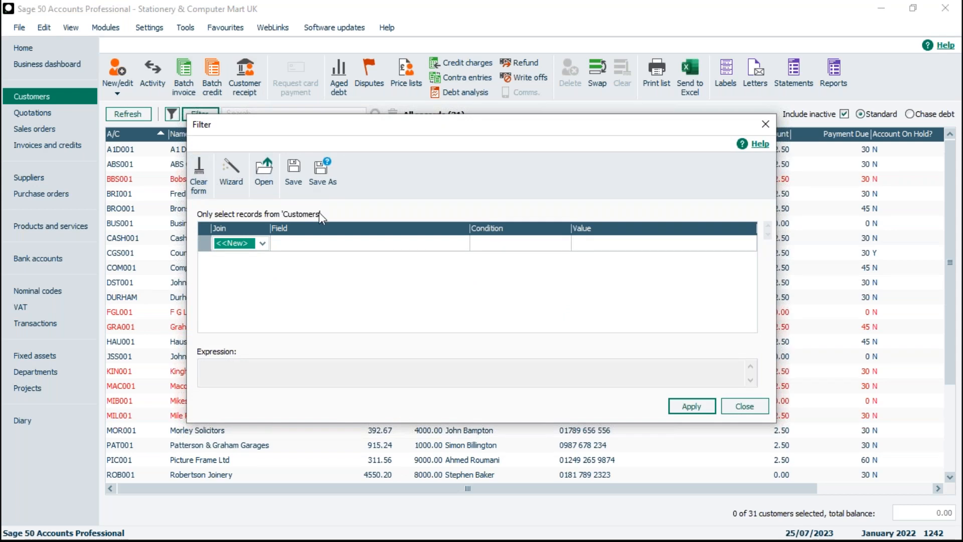
{"action": "left_click", "coordinate": [692, 407]}
{"action": "left_click", "coordinate": [259, 243]}
{"action": "left_click", "coordinate": [252, 265]}
{"action": "left_click", "coordinate": [351, 243]}
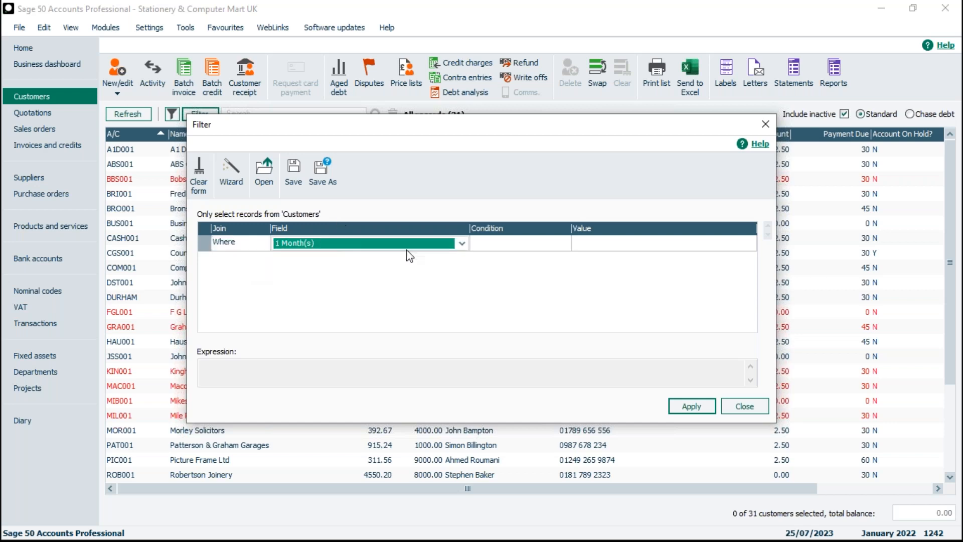
{"action": "left_click", "coordinate": [462, 244]}
{"action": "left_click_drag", "start_coordinate": [458, 277], "coordinate": [463, 287]}
{"action": "scroll", "coordinate": [464, 281], "scroll_direction": "down", "scroll_amount": 3}
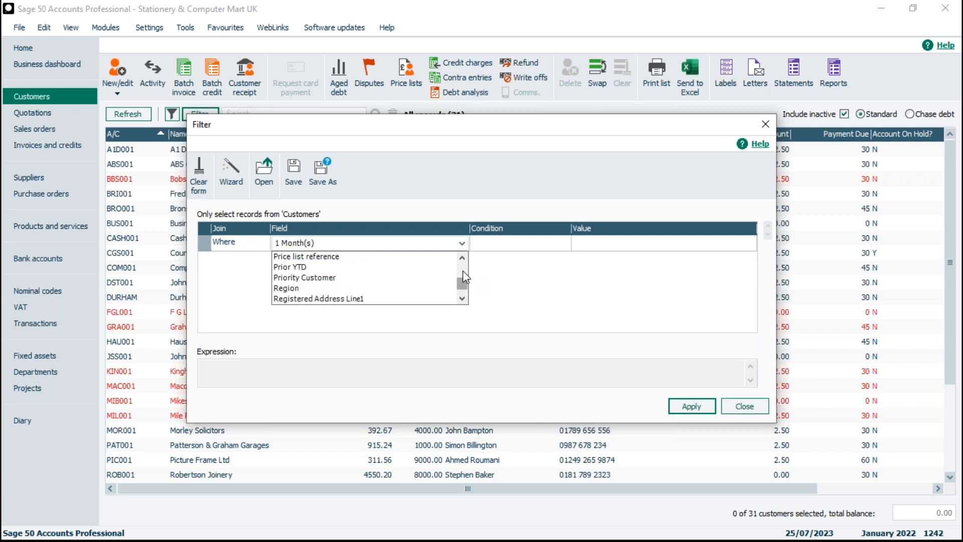
{"action": "scroll", "coordinate": [464, 275], "scroll_direction": "up", "scroll_amount": 5}
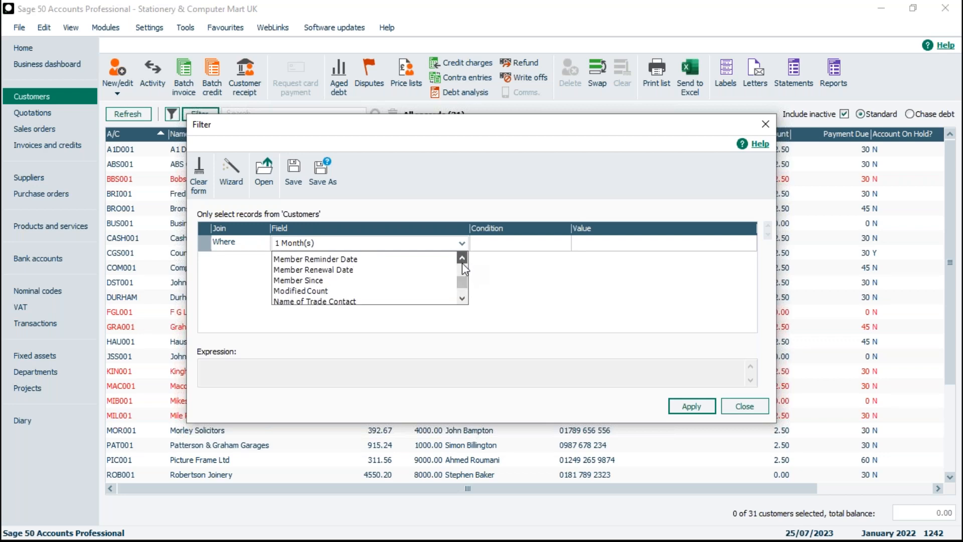
{"action": "scroll", "coordinate": [462, 293], "scroll_direction": "down", "scroll_amount": 3}
{"action": "left_click", "coordinate": [462, 302]}
{"action": "left_click", "coordinate": [462, 302]}
{"action": "left_click", "coordinate": [462, 302]}
{"action": "left_click_drag", "start_coordinate": [464, 287], "coordinate": [464, 278]}
{"action": "left_click", "coordinate": [463, 299]}
{"action": "left_click", "coordinate": [463, 299]}
{"action": "left_click", "coordinate": [464, 301]}
{"action": "left_click", "coordinate": [462, 299]}
{"action": "left_click", "coordinate": [462, 299]}
{"action": "left_click", "coordinate": [462, 299]}
{"action": "left_click", "coordinate": [462, 299]}
{"action": "left_click", "coordinate": [463, 299]}
{"action": "left_click", "coordinate": [463, 299]}
{"action": "key", "text": "i"}
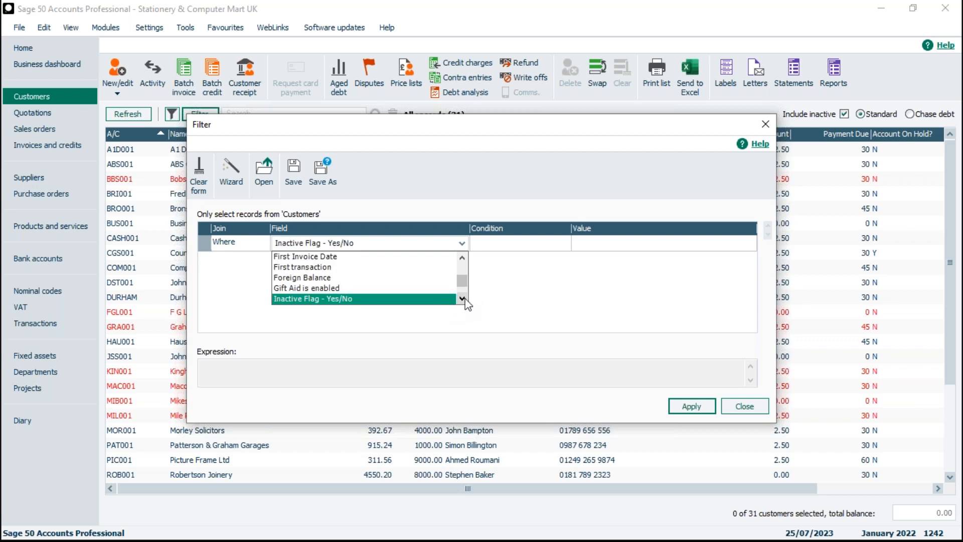
{"action": "left_click", "coordinate": [462, 299]}
{"action": "left_click", "coordinate": [462, 299]}
{"action": "left_click", "coordinate": [462, 299]}
{"action": "left_click", "coordinate": [418, 300]}
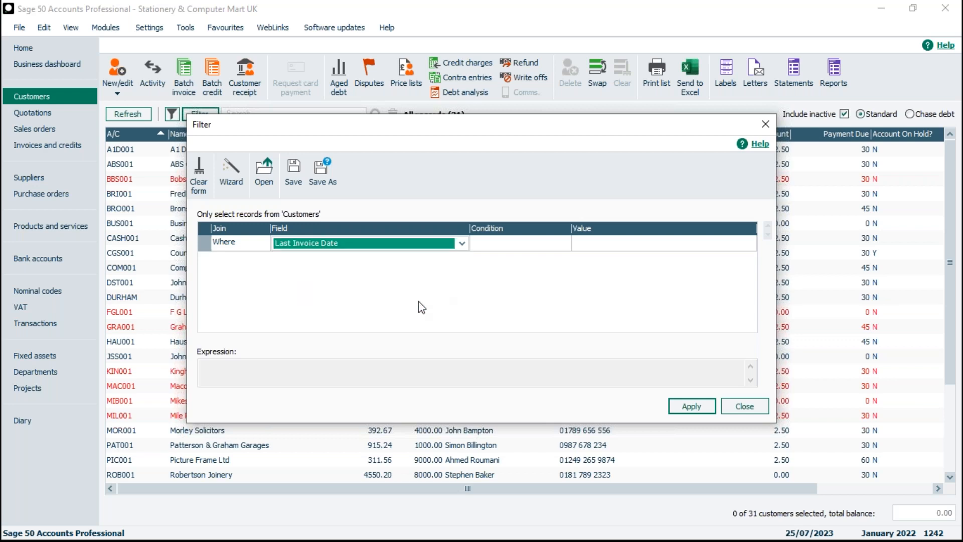
Set the Last Invoice Date criterion to Is Less Than 01/08/2022, apply the filter and close it
{"action": "left_click", "coordinate": [557, 242]}
{"action": "left_click", "coordinate": [562, 243]}
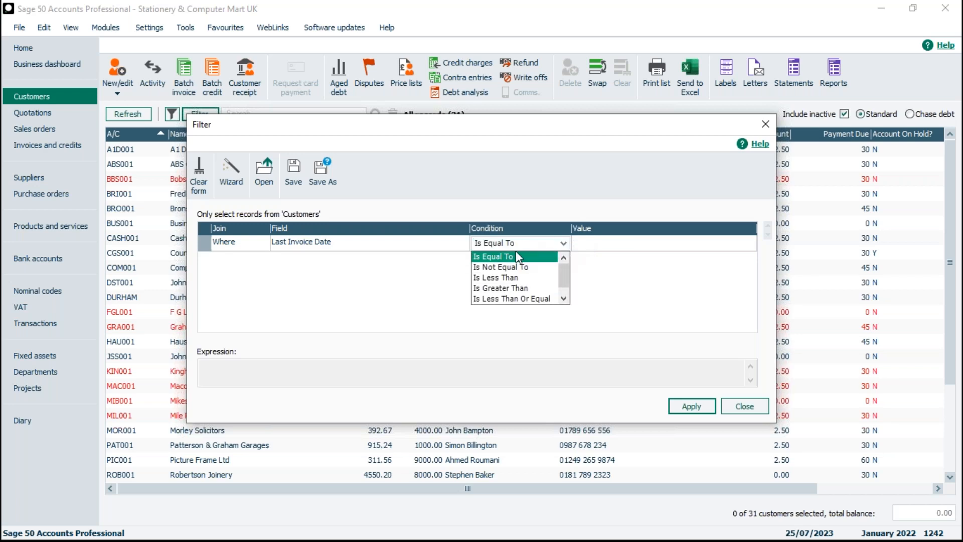
{"action": "left_click", "coordinate": [511, 277]}
{"action": "left_click", "coordinate": [582, 245]}
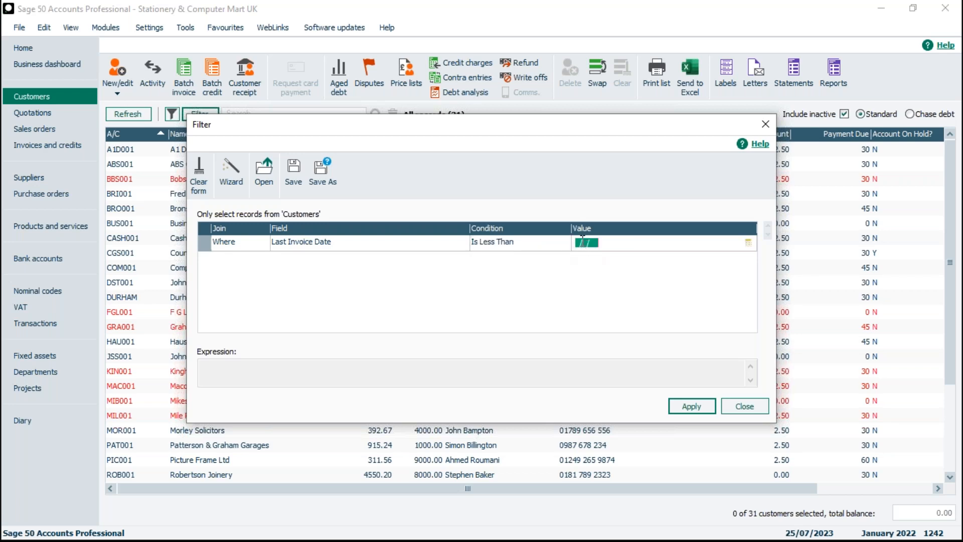
{"action": "type", "text": "01/08/2022"}
{"action": "left_click", "coordinate": [692, 409]}
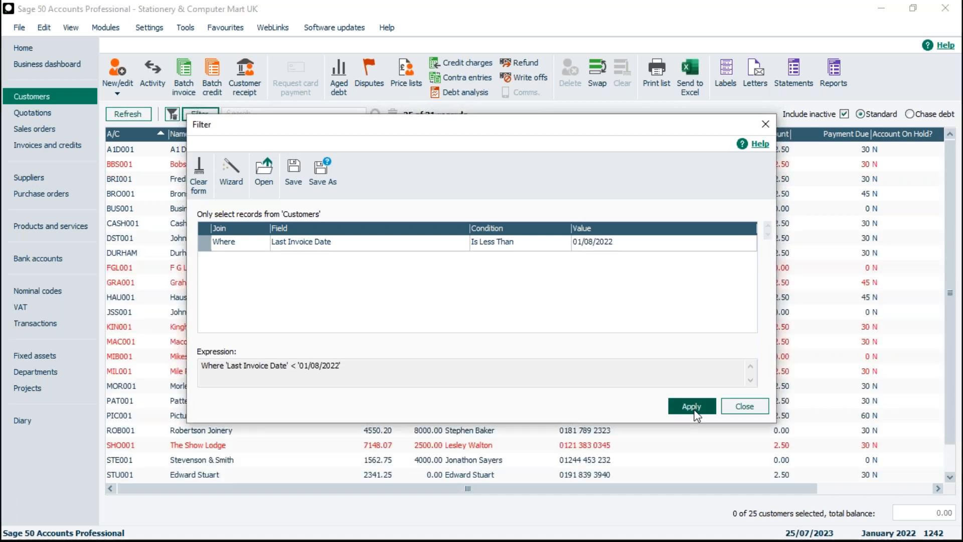
{"action": "left_click", "coordinate": [751, 408]}
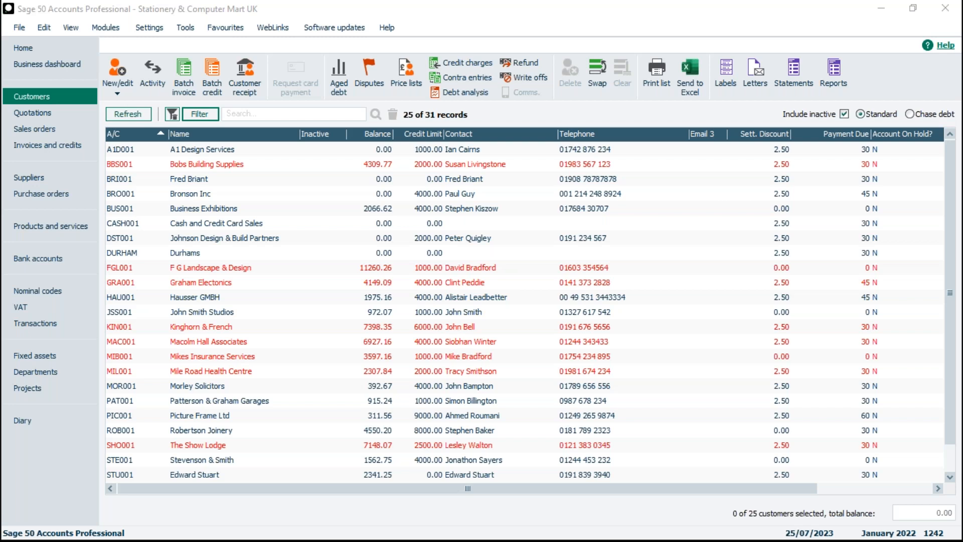
View which columns can be shown in the customer list, leaving the selection as it is
{"action": "right_click", "coordinate": [626, 136]}
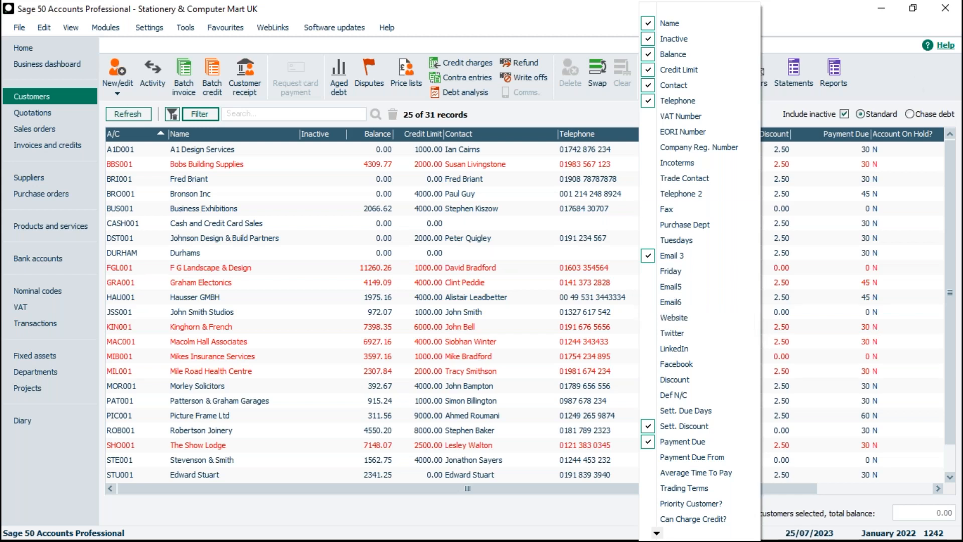
{"action": "key", "text": "alt+Tab"}
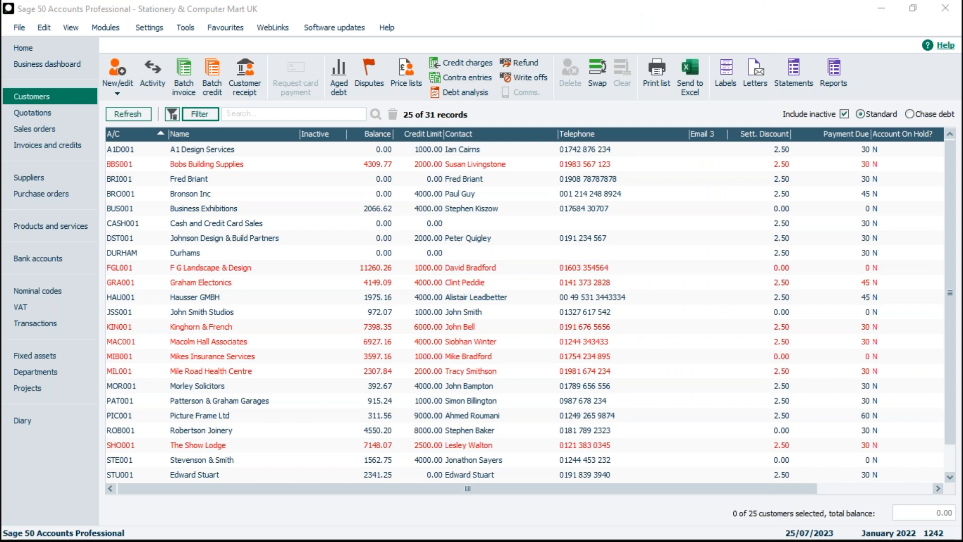